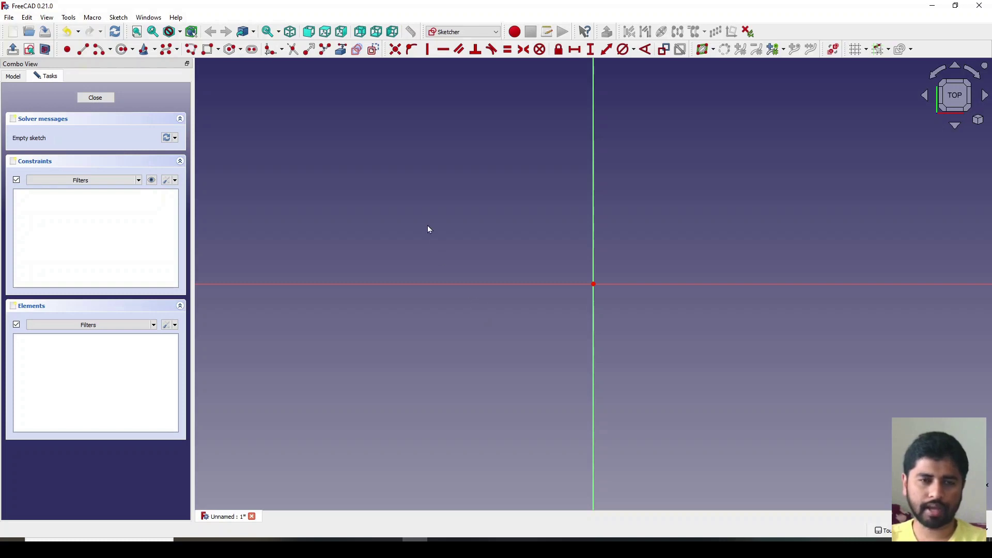
Draw a rectangle about 48 by 37 mm enclosing the origin.
left_click(211, 49)
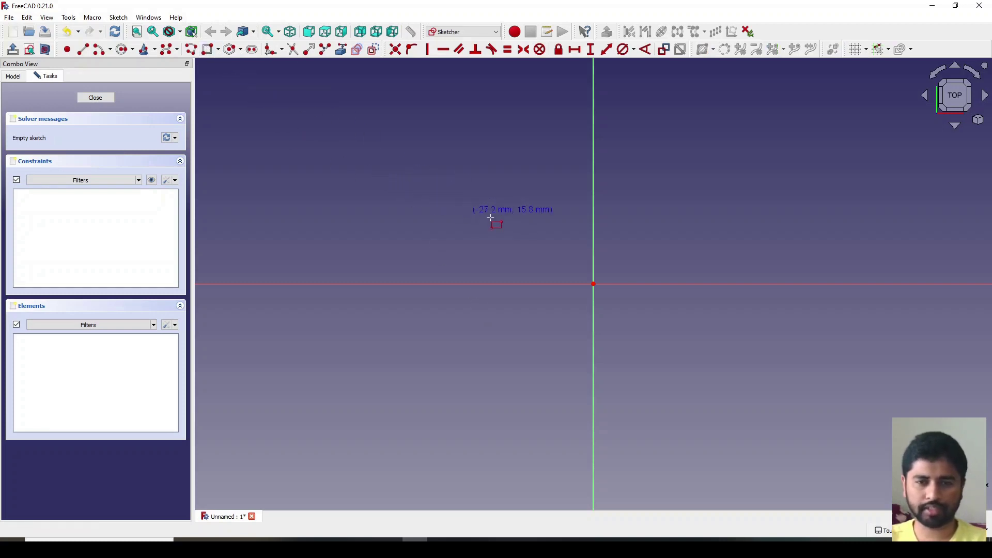
left_click(512, 205)
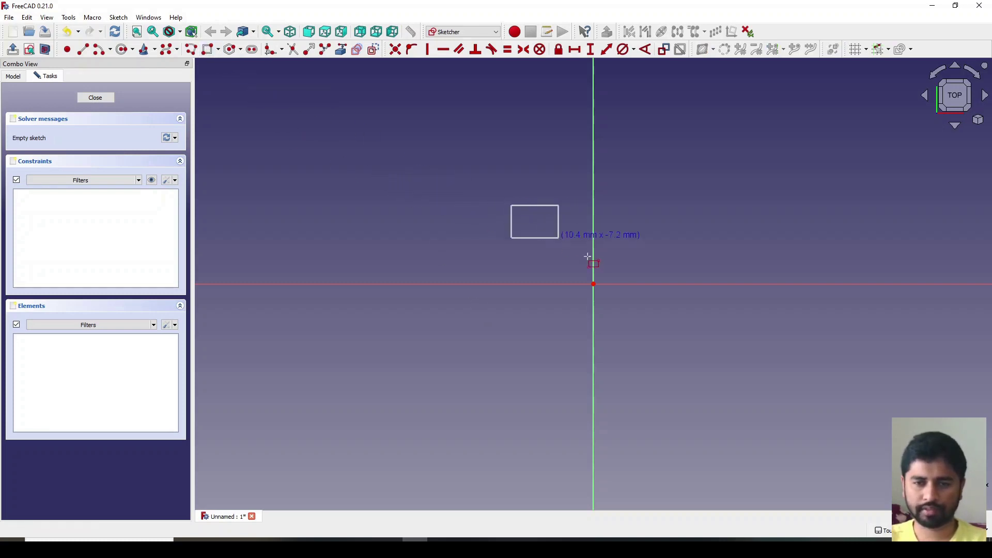
left_click(729, 372)
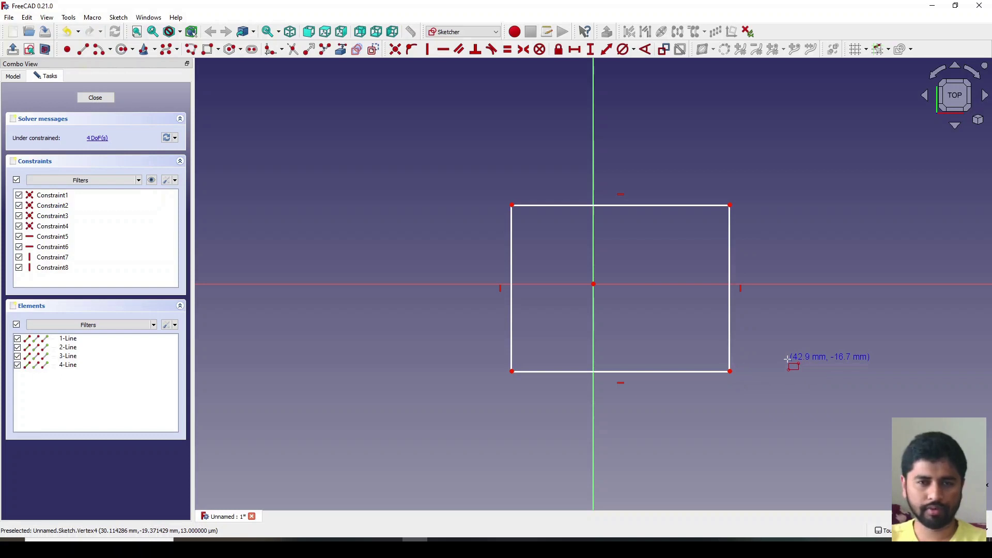
right_click(792, 338)
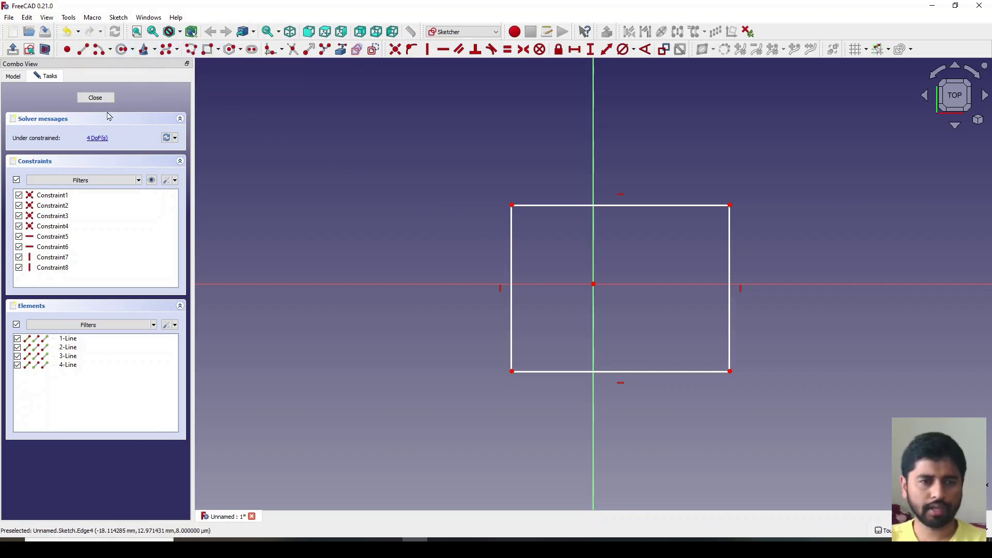
Constrain the horizontal distance between the origin and the rectangle's lower-left corner to 20 mm, placing the dimension below the horizontal axis.
left_click(593, 284)
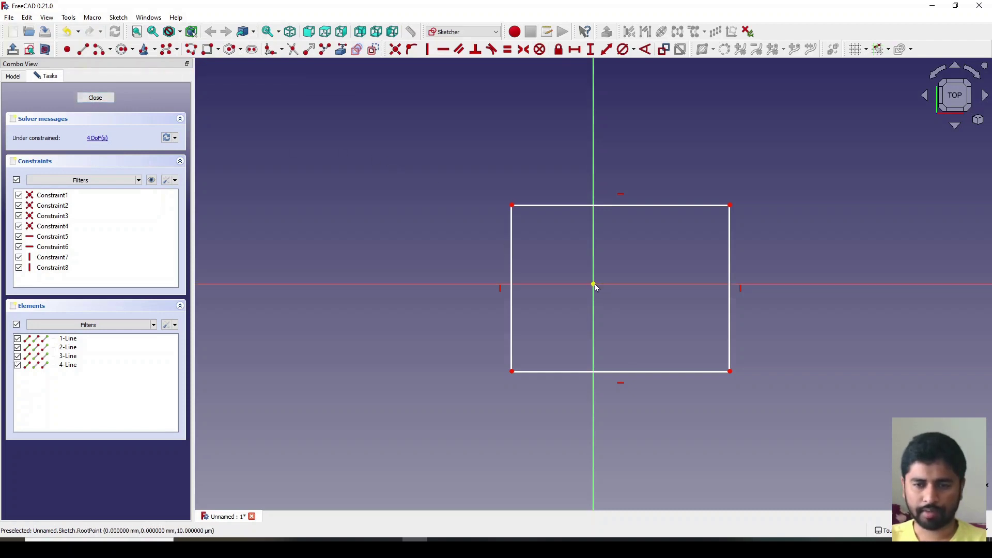
left_click(512, 371)
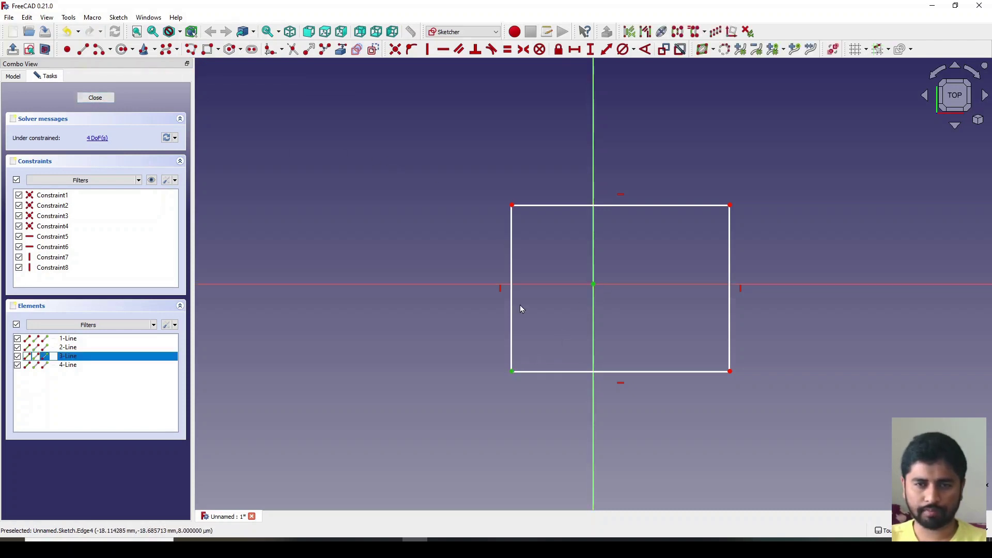
left_click(575, 49)
type("20")
key("Return")
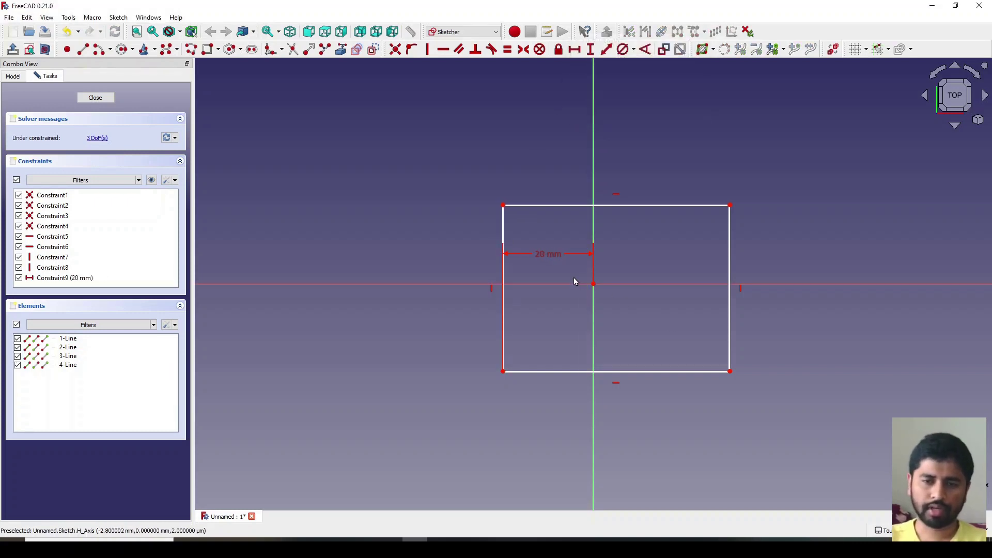
left_click_drag(549, 255, 543, 325)
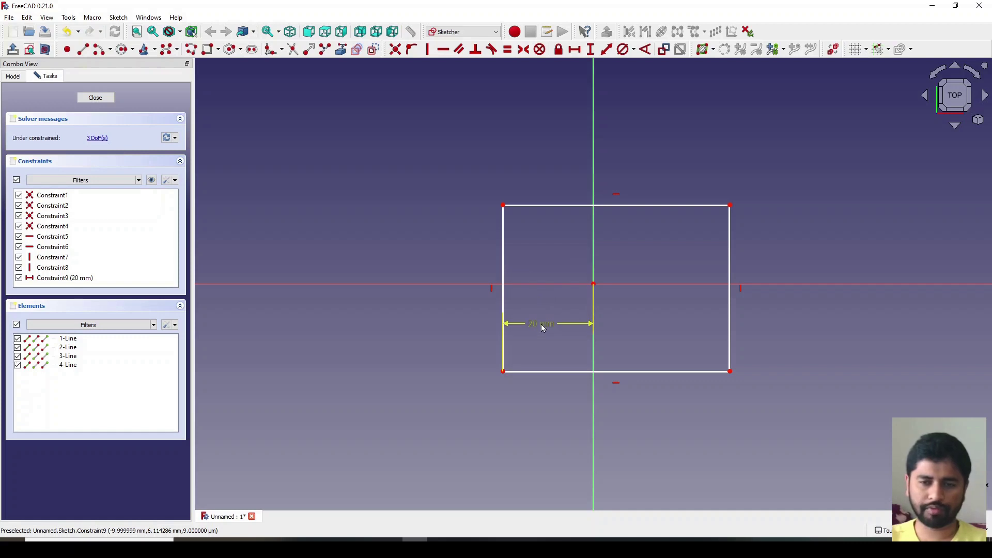
Constrain the vertical distance between the origin and the rectangle's lower-left corner to 20 mm.
left_click(593, 284)
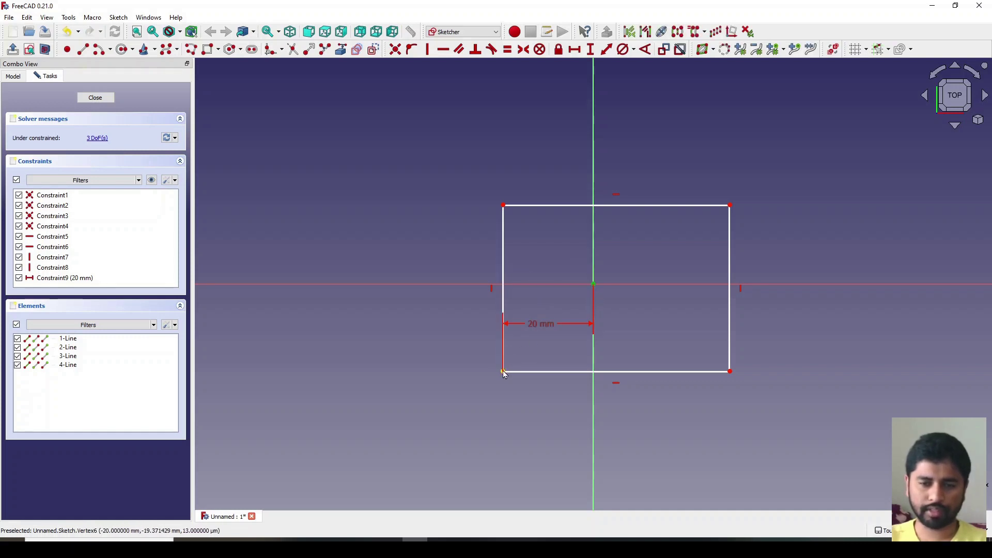
left_click(503, 372)
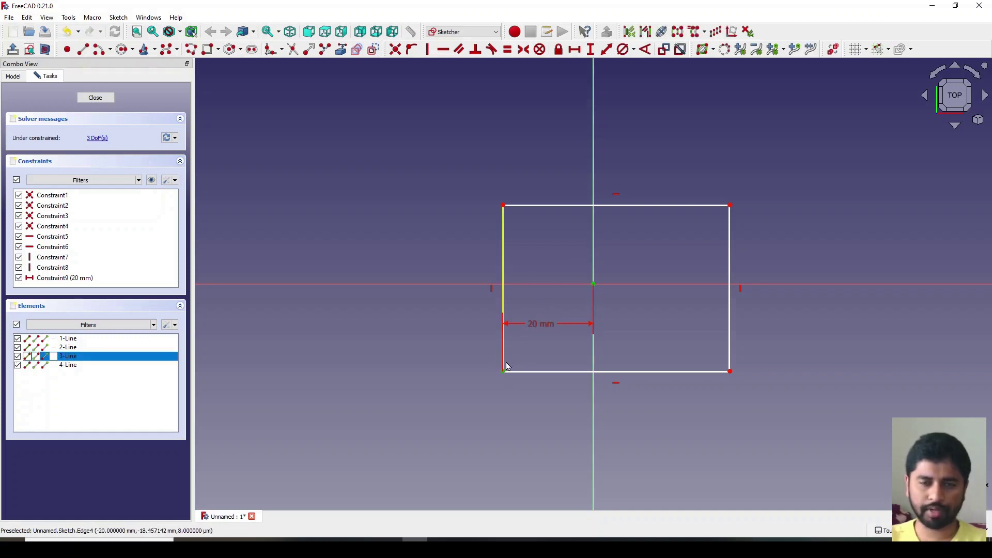
left_click(590, 49)
type("20mm")
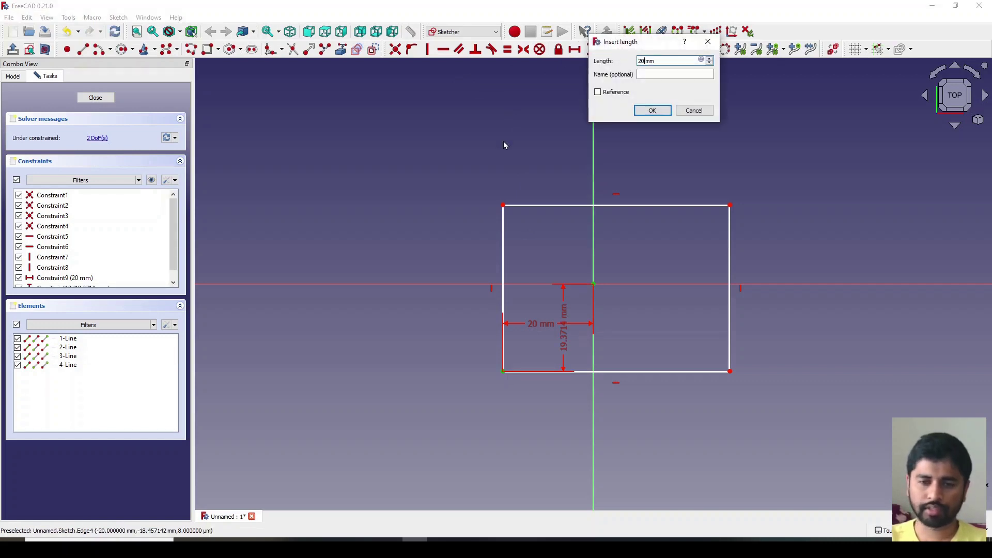
key("Return")
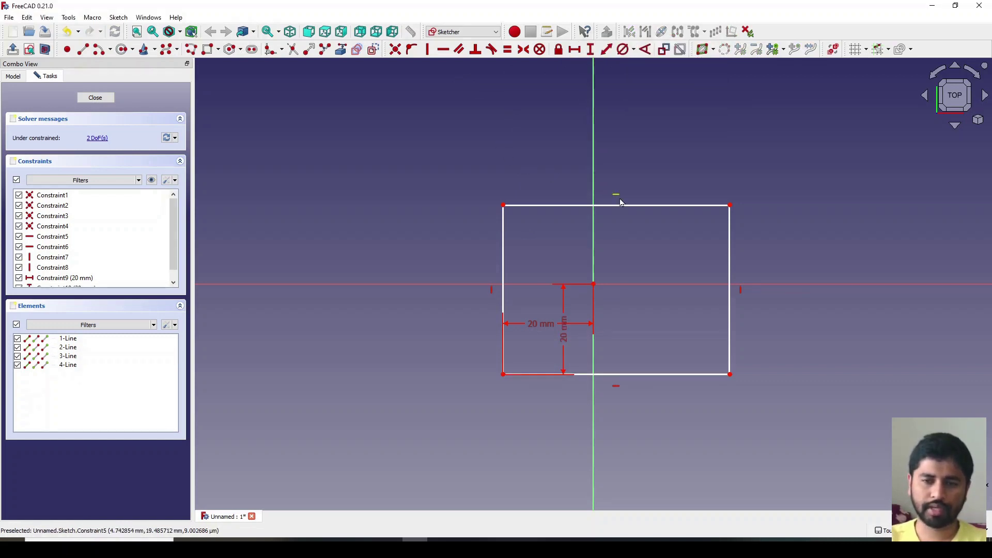
Make the rectangle's top and right edges equal and constrain the top edge's horizontal length to 40 mm.
left_click(658, 206)
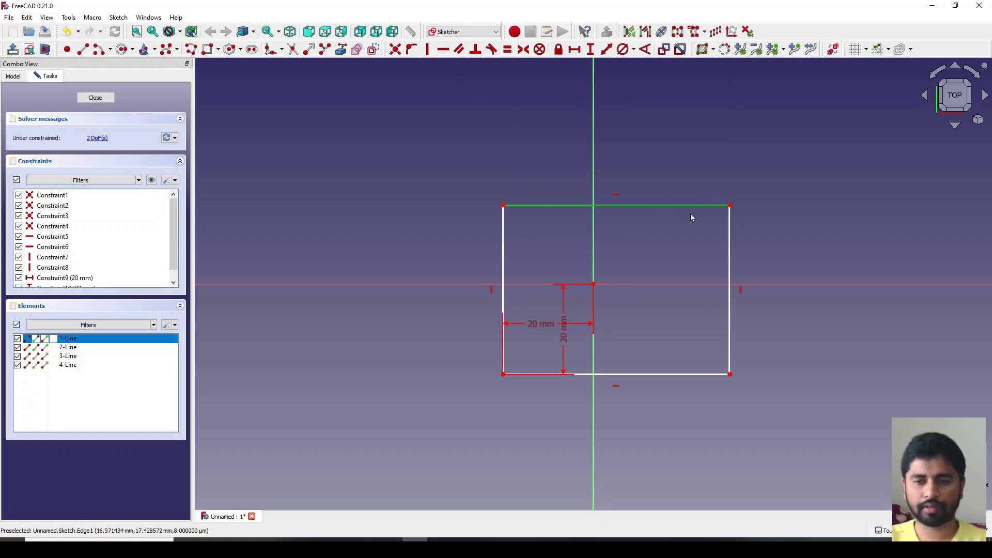
left_click(730, 238)
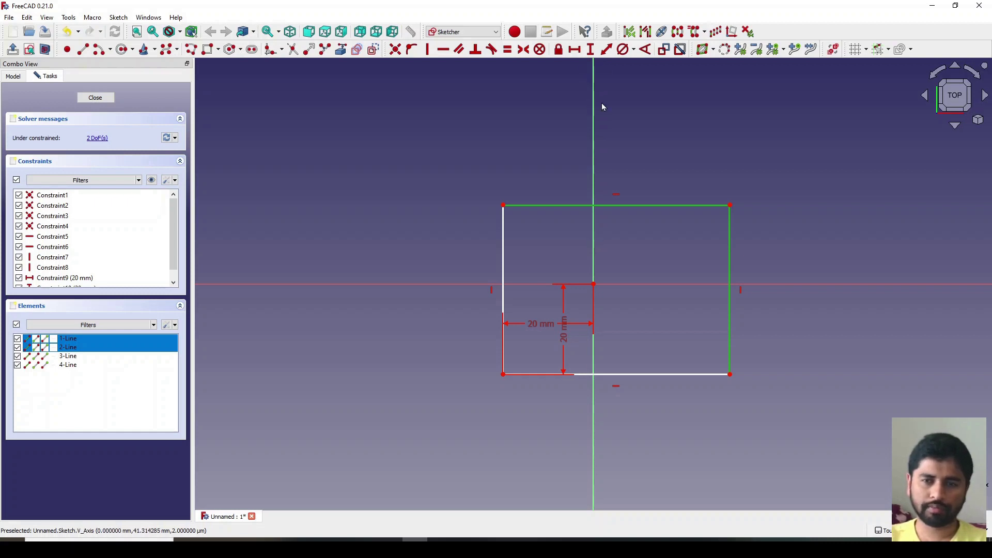
left_click(508, 49)
left_click(625, 198)
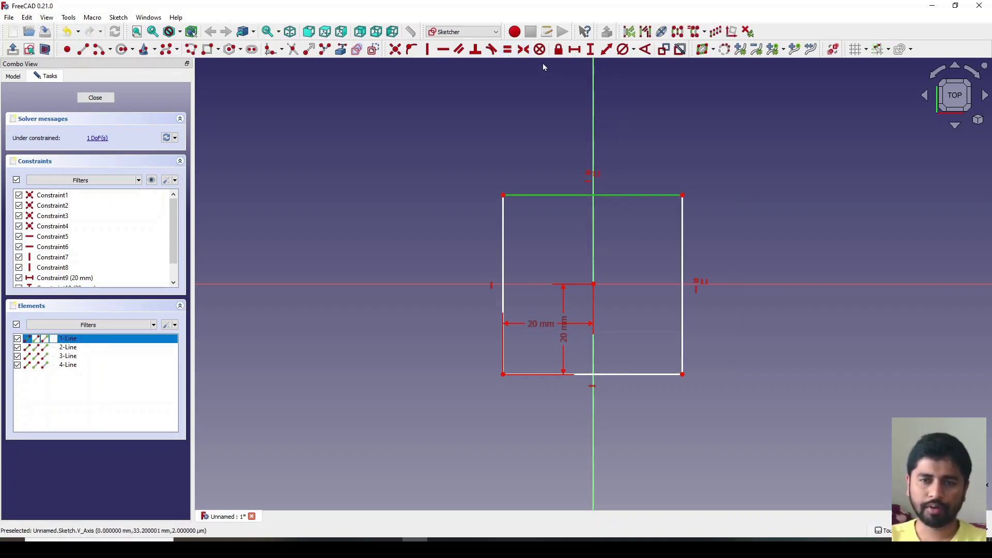
left_click(577, 51)
type("40")
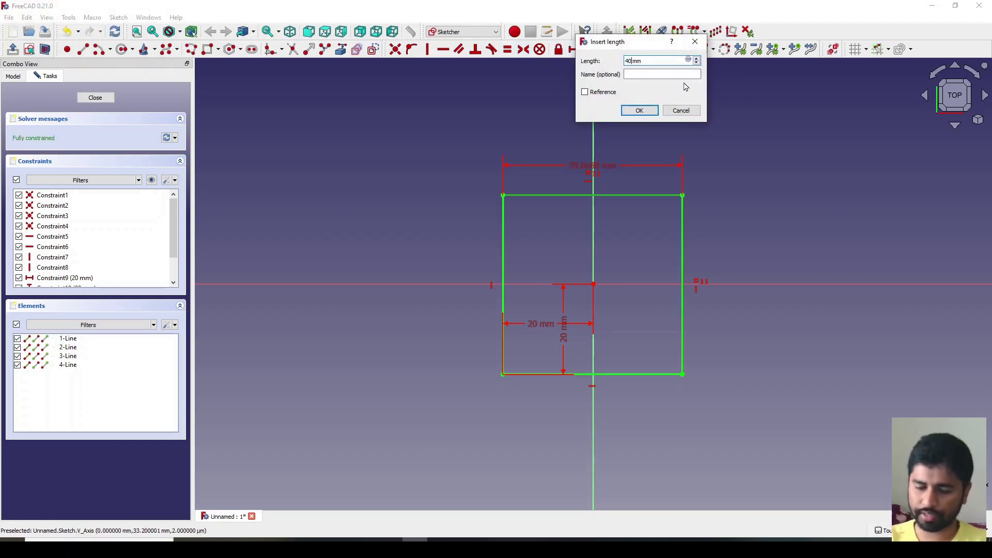
key("Return")
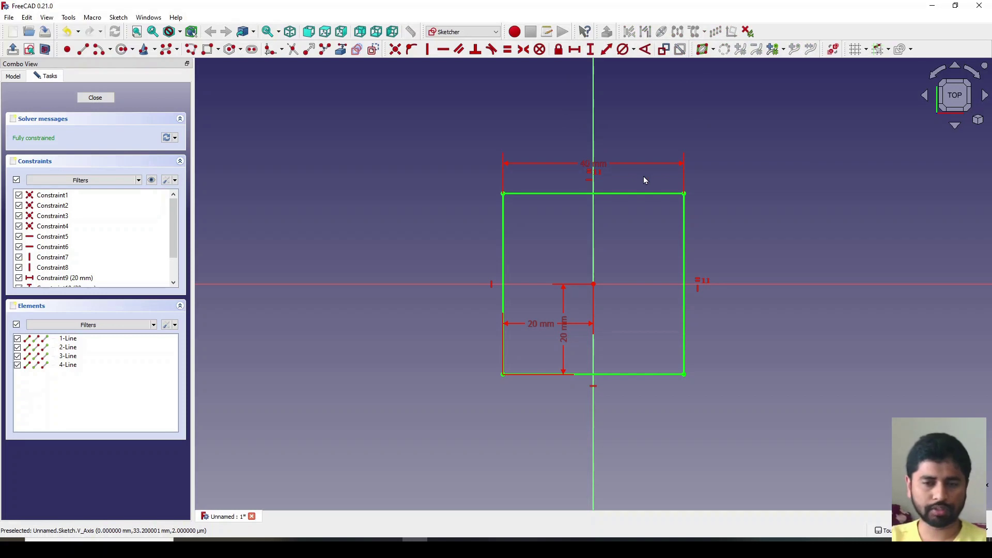
Finish the sketch and extrude the square 25 mm along its normal as a solid.
left_click(96, 98)
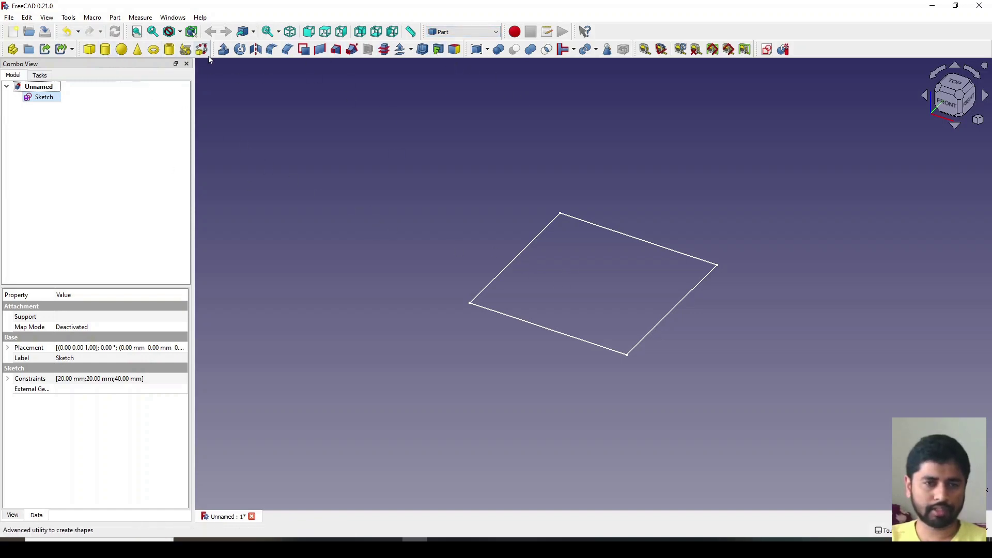
left_click(223, 55)
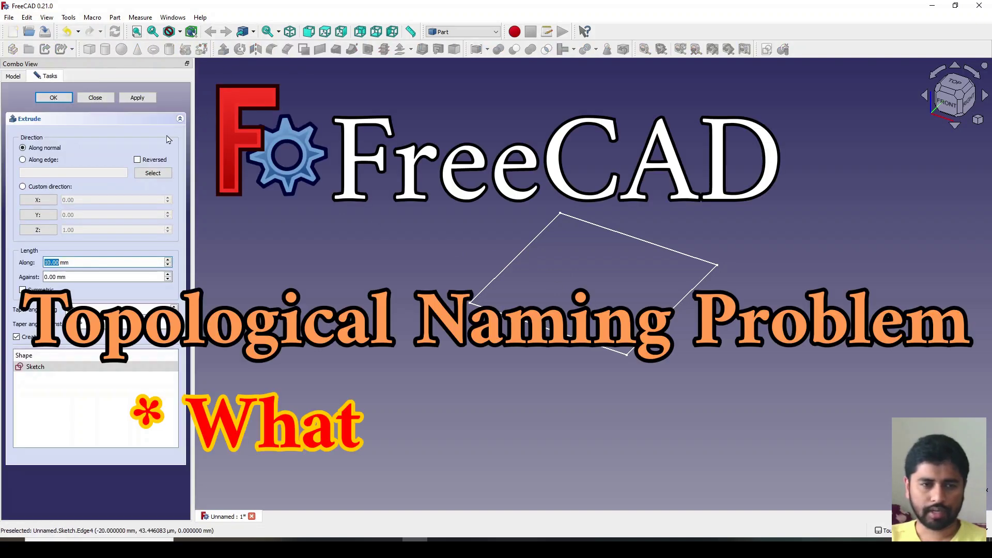
key("Return")
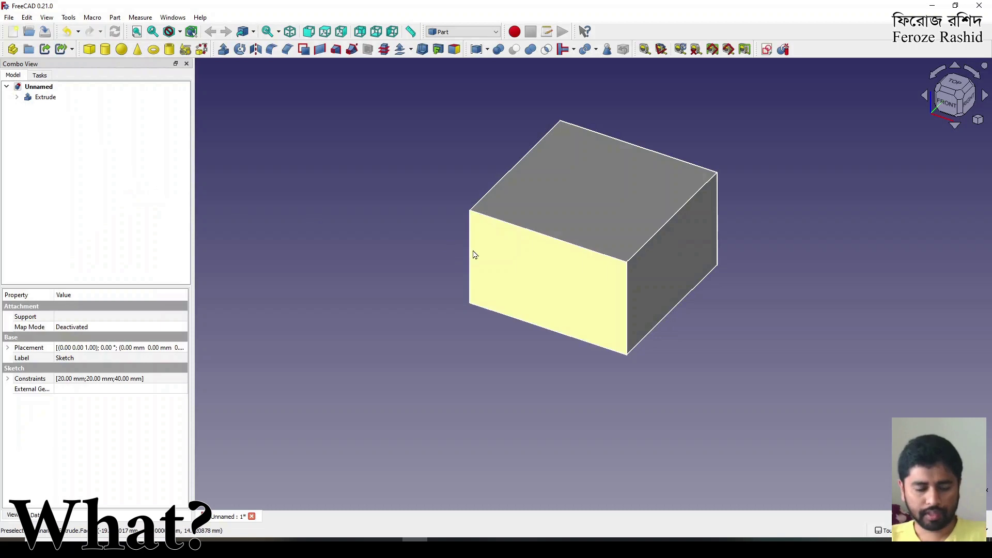
Create a new sketch attached to the block's top face with the Plane face method.
left_click(550, 192)
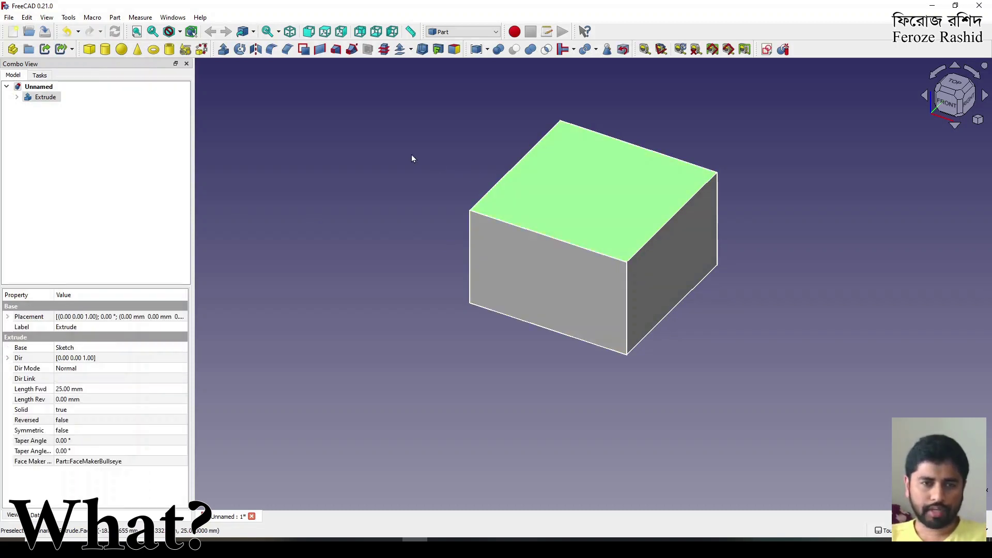
left_click(765, 152)
left_click(589, 162)
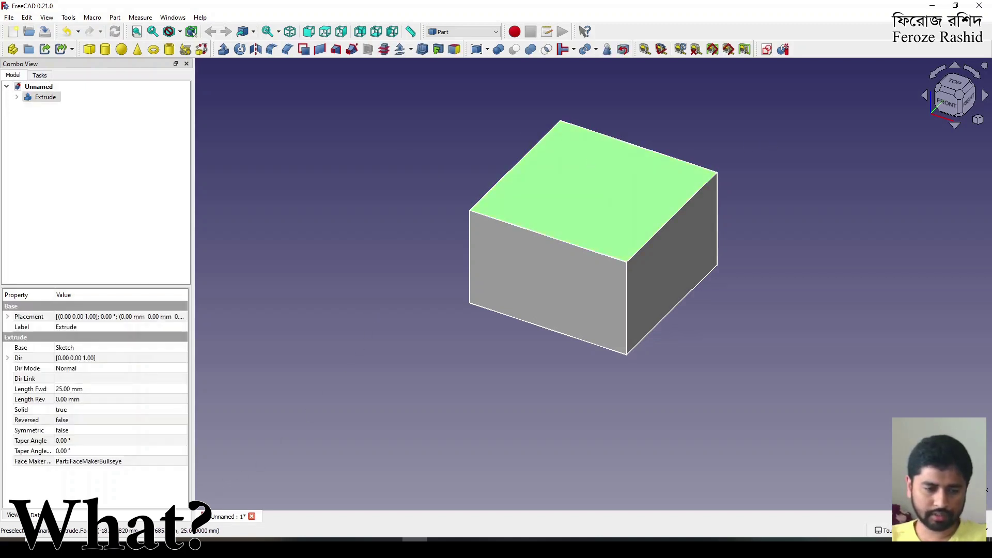
double_click(550, 185)
left_click(361, 145)
left_click(585, 184)
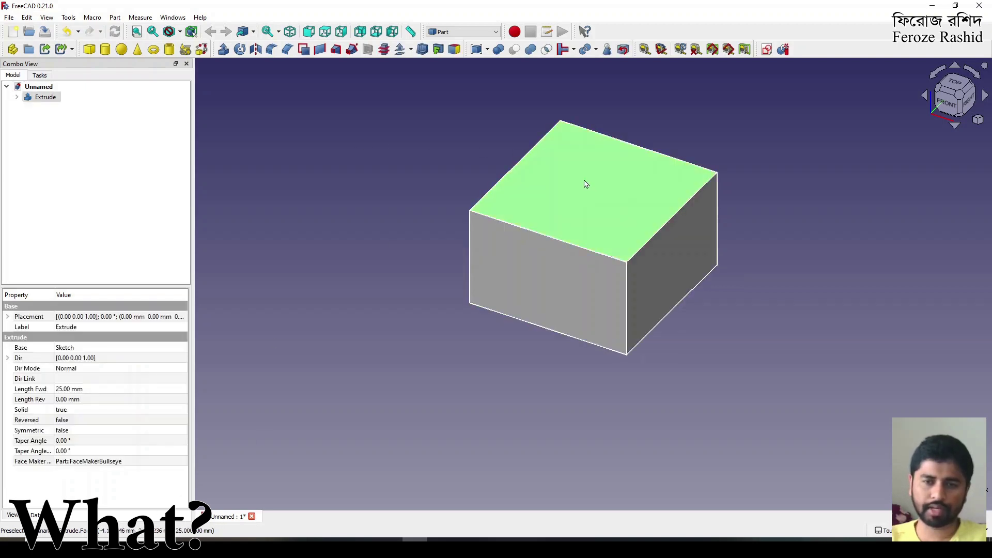
left_click(767, 51)
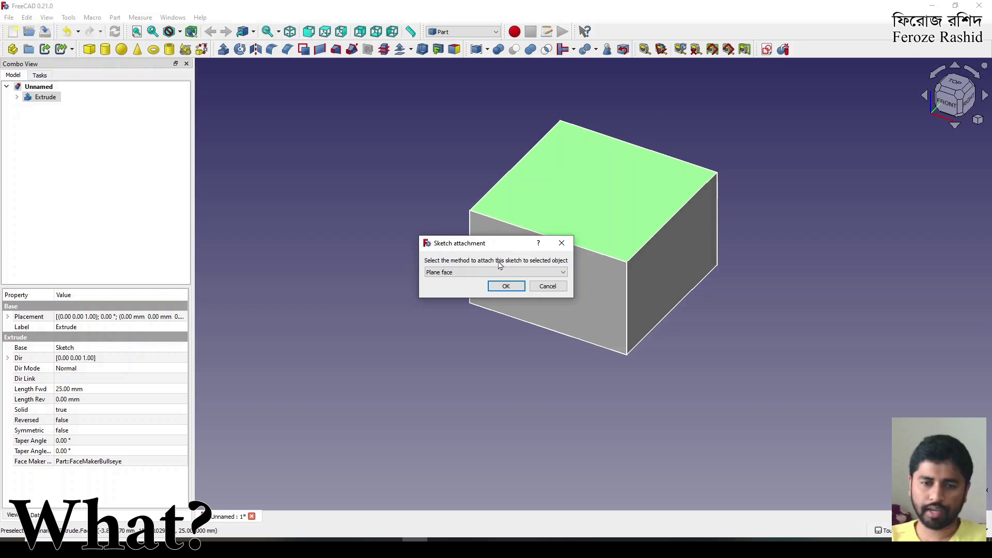
left_click(502, 287)
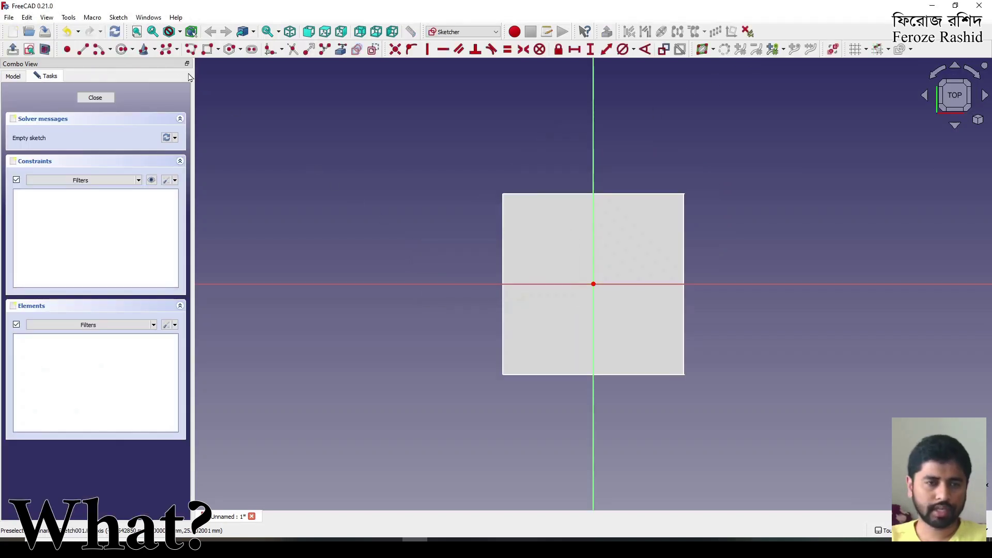
Sketch a circle of about 4 mm radius near the face's upper-left corner and a small horizontal slot near its lower-right corner, finishing the sketch.
left_click(530, 221)
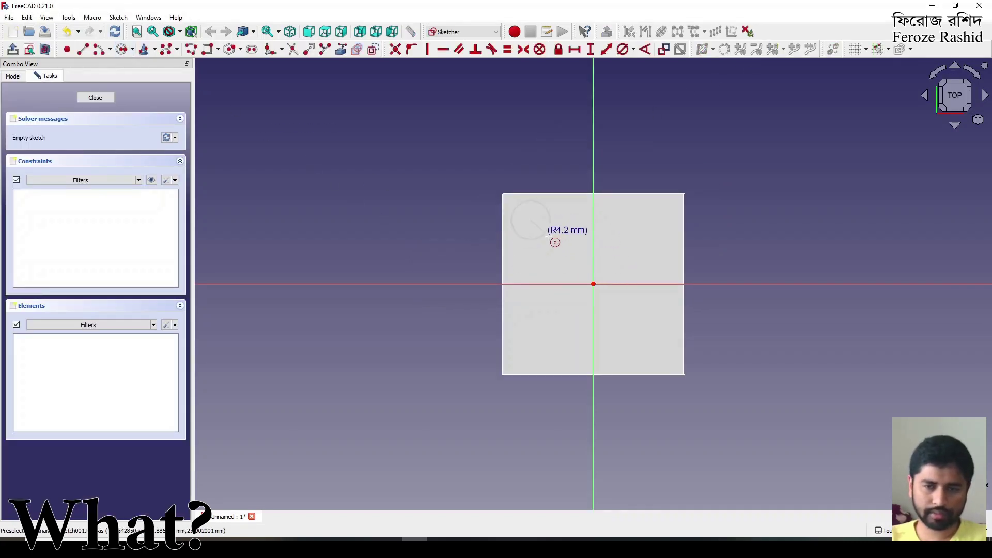
left_click(541, 241)
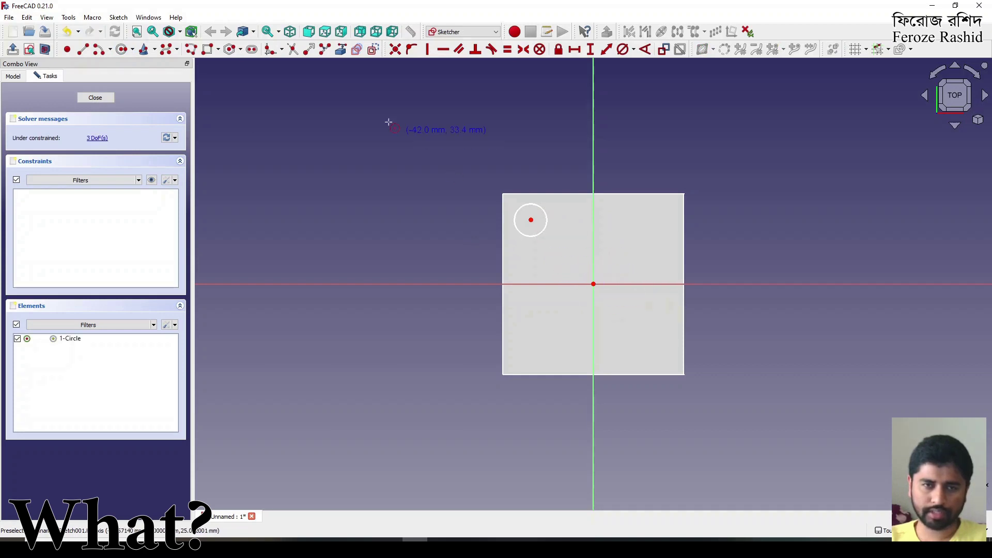
left_click(251, 49)
left_click(614, 335)
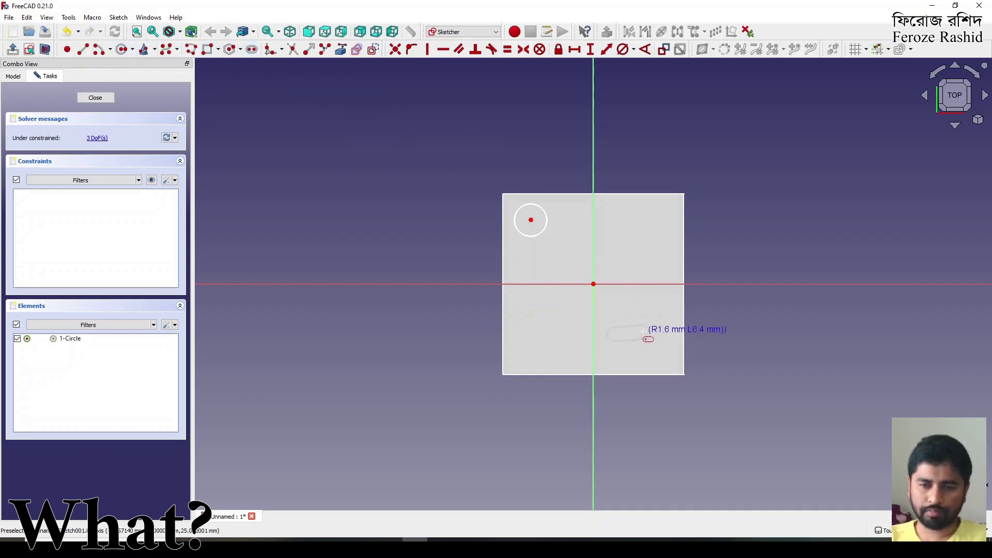
left_click(654, 338)
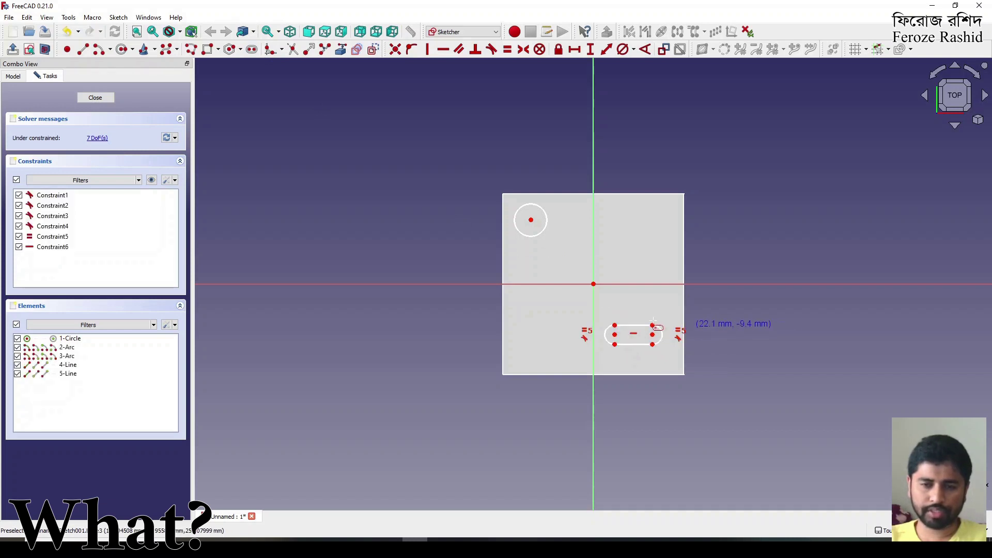
left_click_drag(531, 220, 539, 232)
left_click(109, 99)
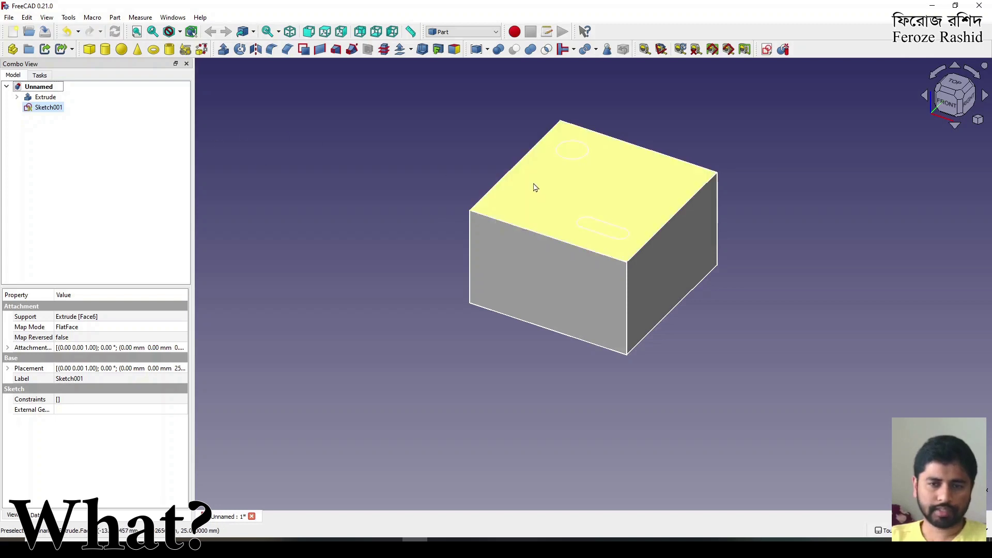
Examine the Support property of Sketch001 to identify the block face it is attached to.
left_click(47, 98)
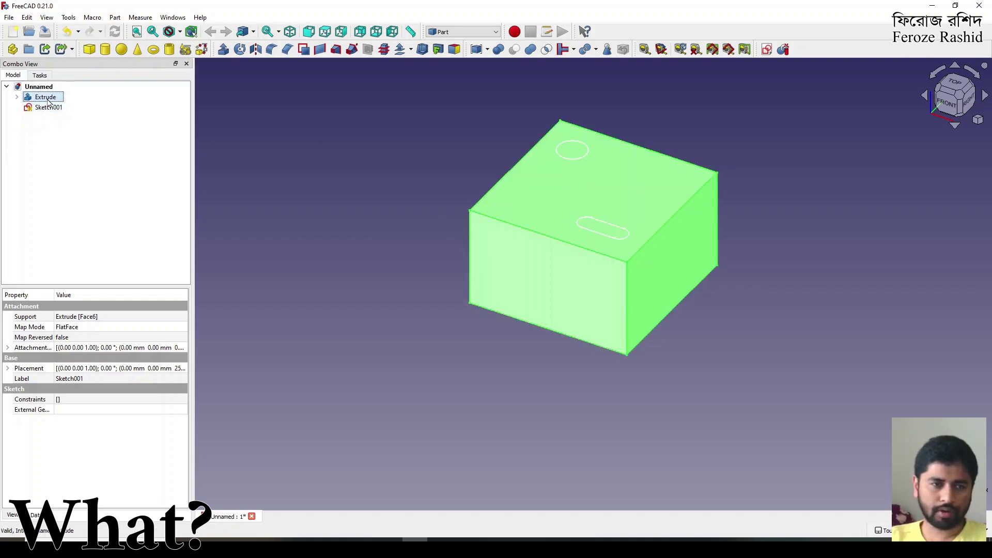
left_click(51, 108)
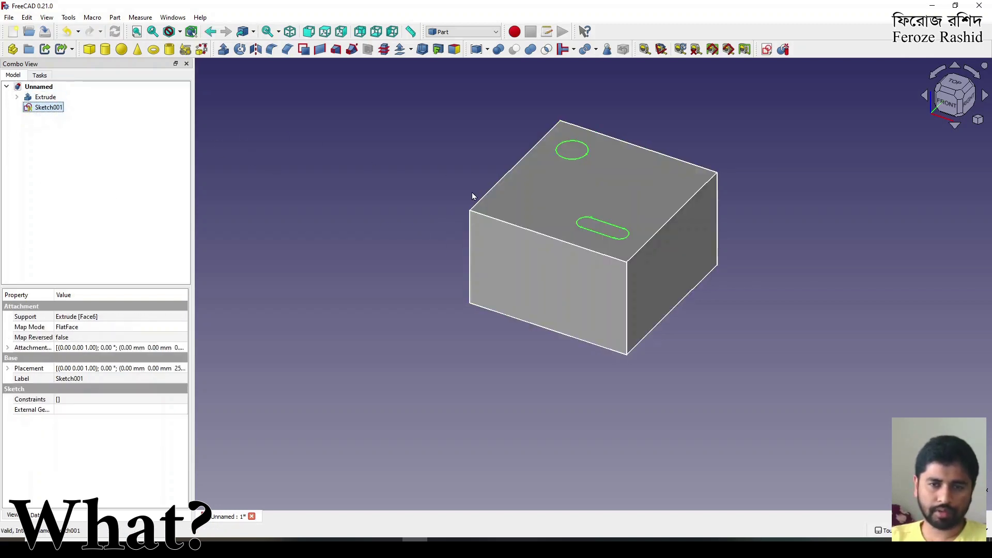
left_click(536, 195)
left_click(201, 153)
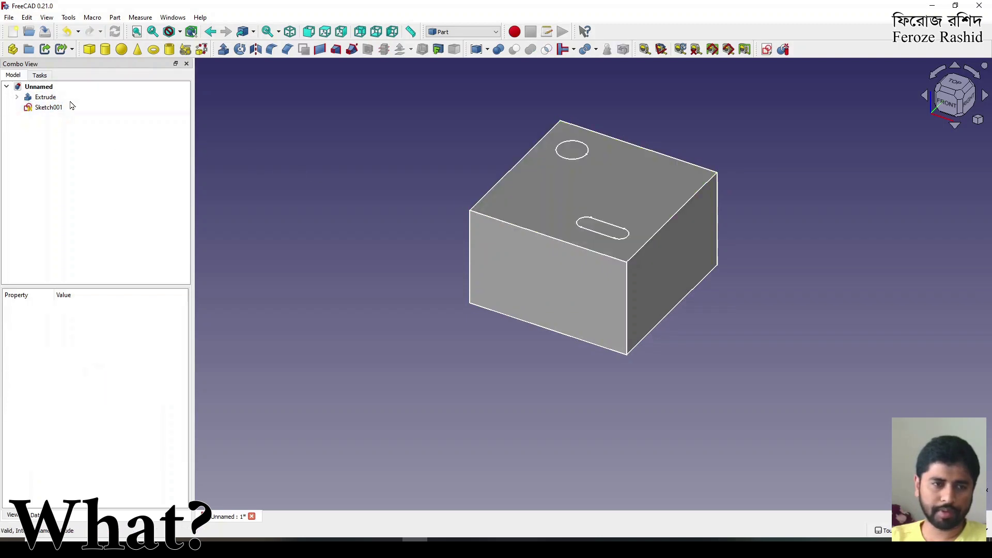
left_click(51, 108)
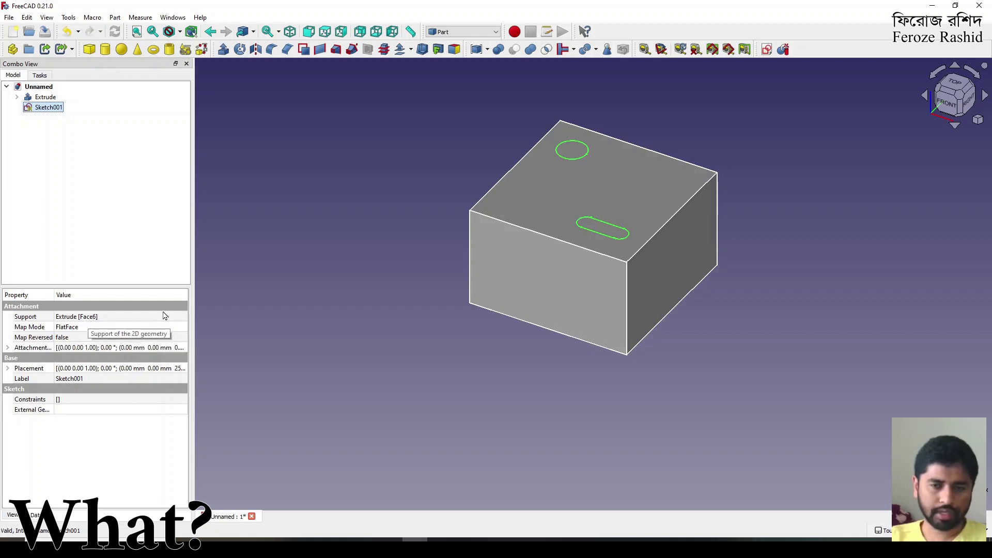
left_click(508, 215)
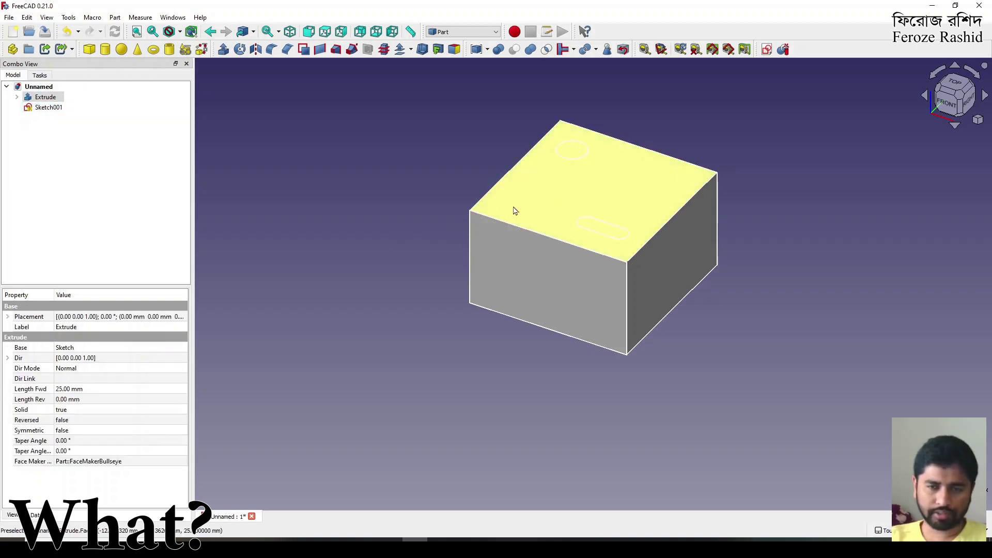
Check the face names of the block's front, right and top faces.
left_click(513, 255)
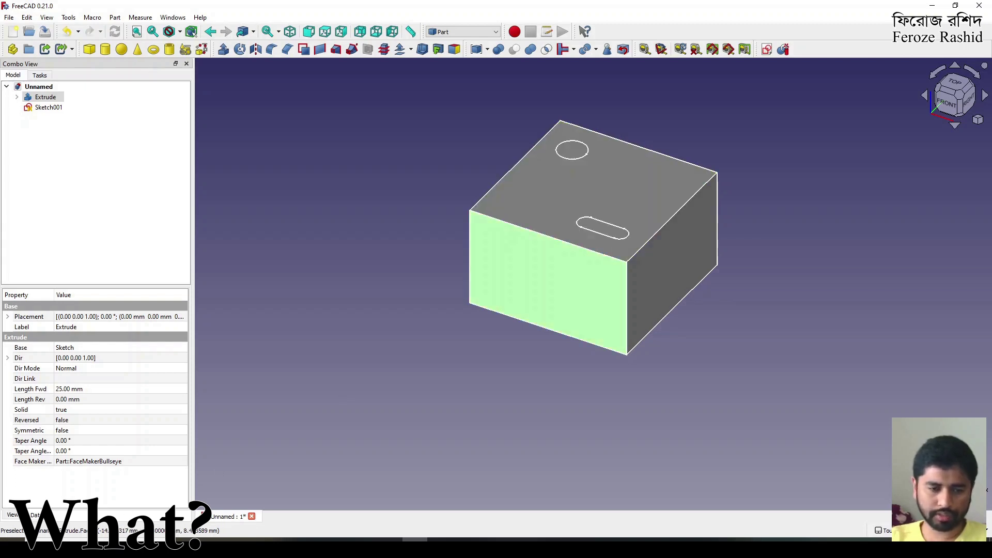
left_click(635, 312)
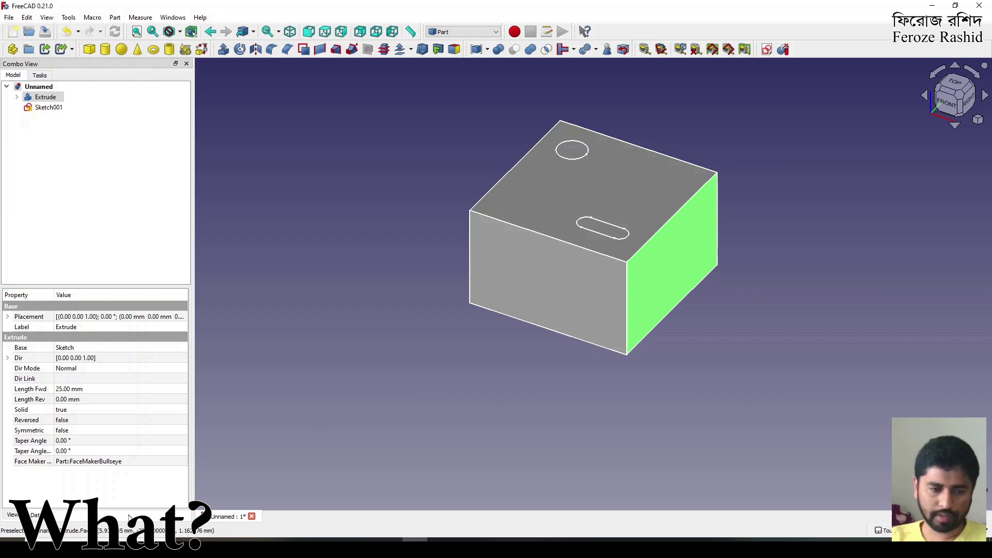
left_click(516, 461)
left_click(662, 300)
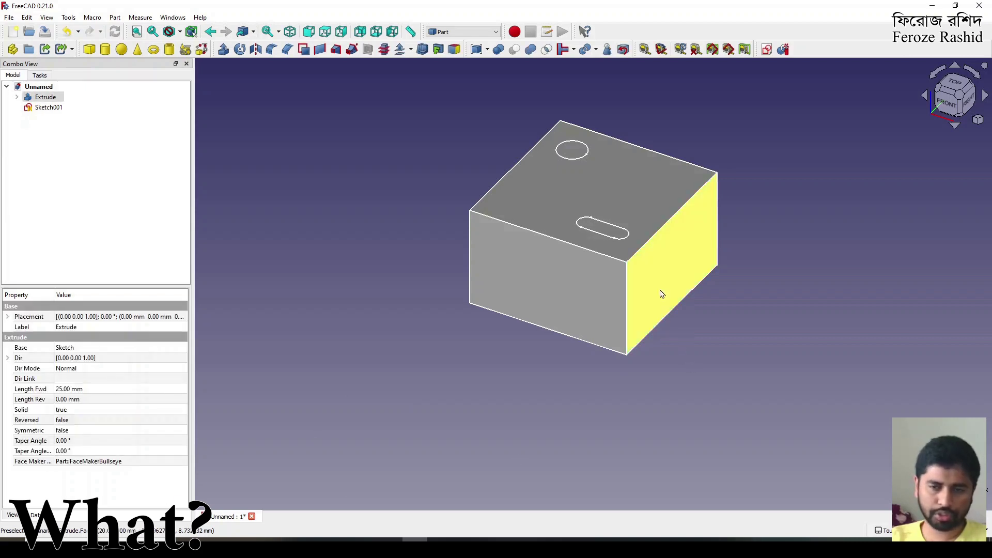
left_click(636, 196)
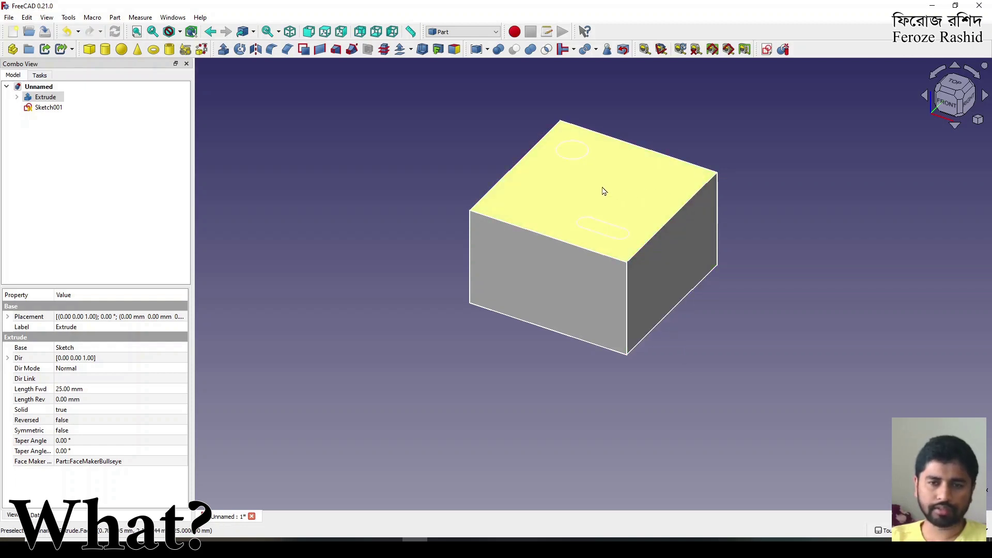
Extrude Sketch001's circle and slot 25 mm along the normal as a solid.
left_click(49, 108)
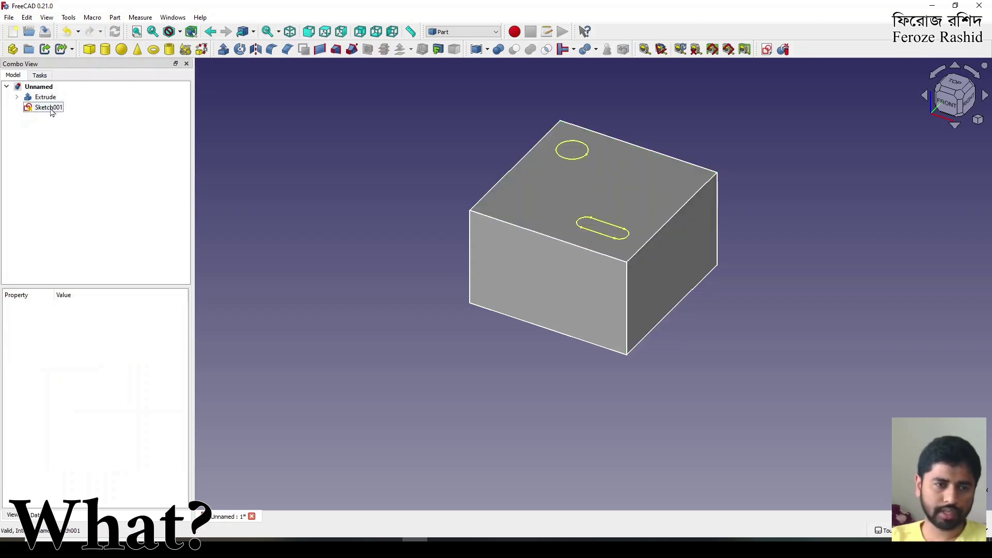
left_click(49, 107)
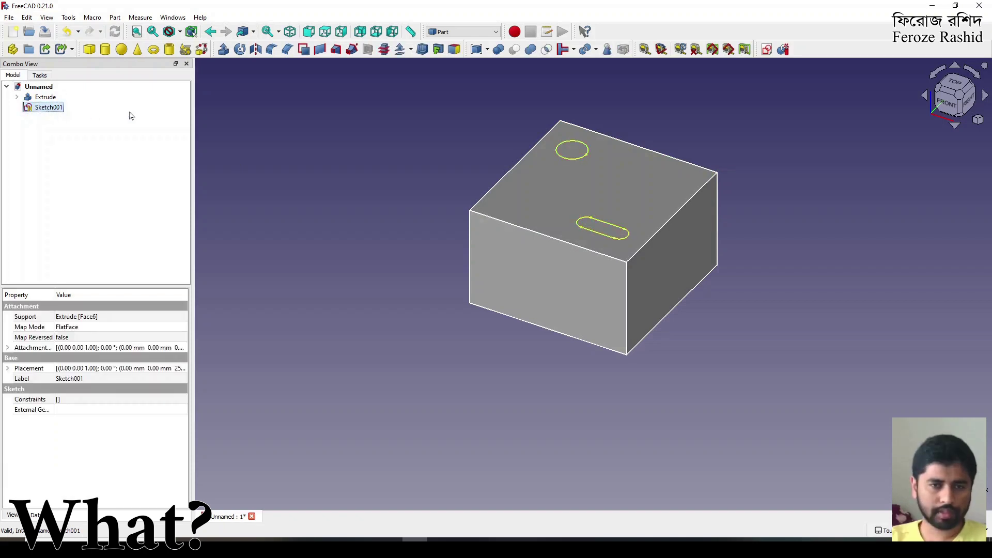
left_click(223, 49)
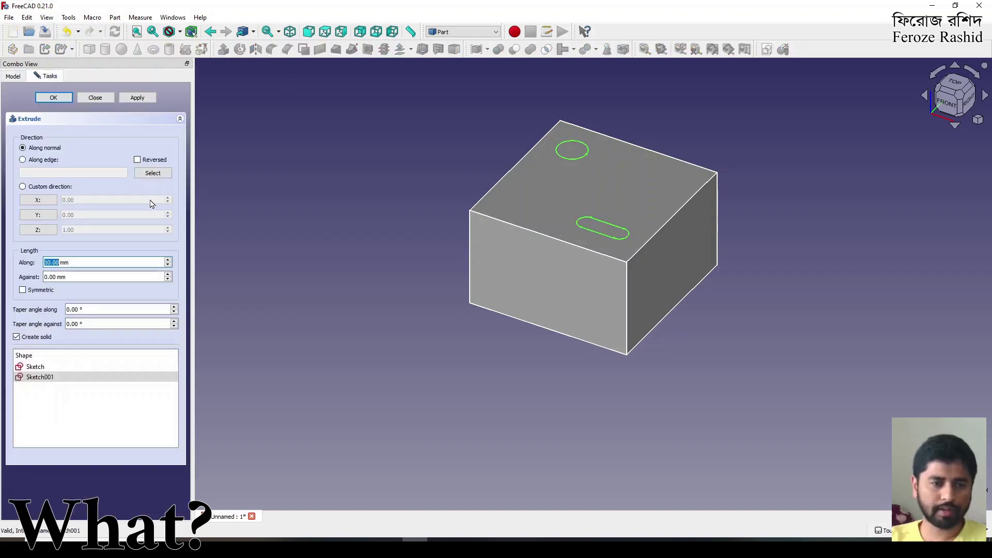
type("25")
key("Return")
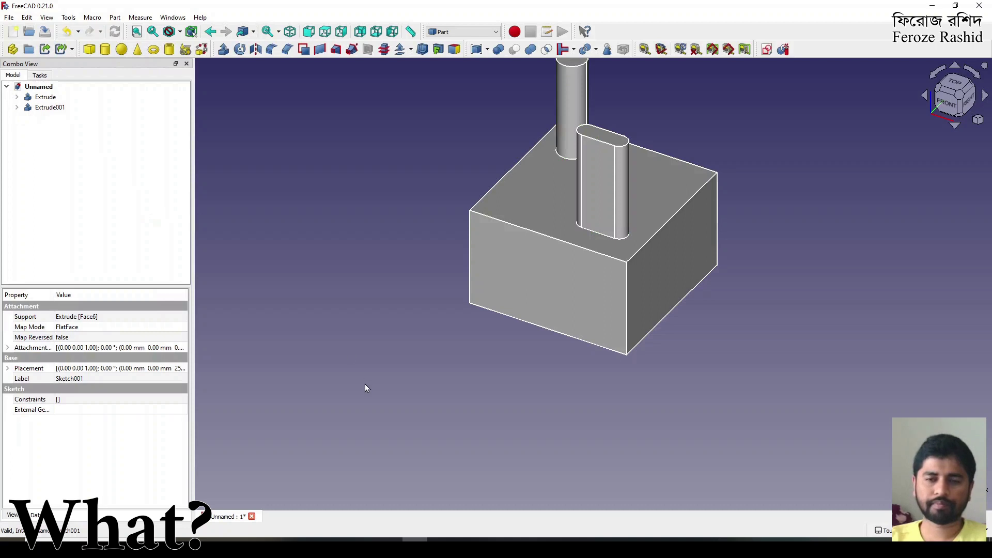
Reopen the block's base sketch and draw a circle about 8 mm in diameter in the square's lower-right quadrant.
scroll(364, 383, "down", 2)
middle_click_drag(504, 248, 348, 359)
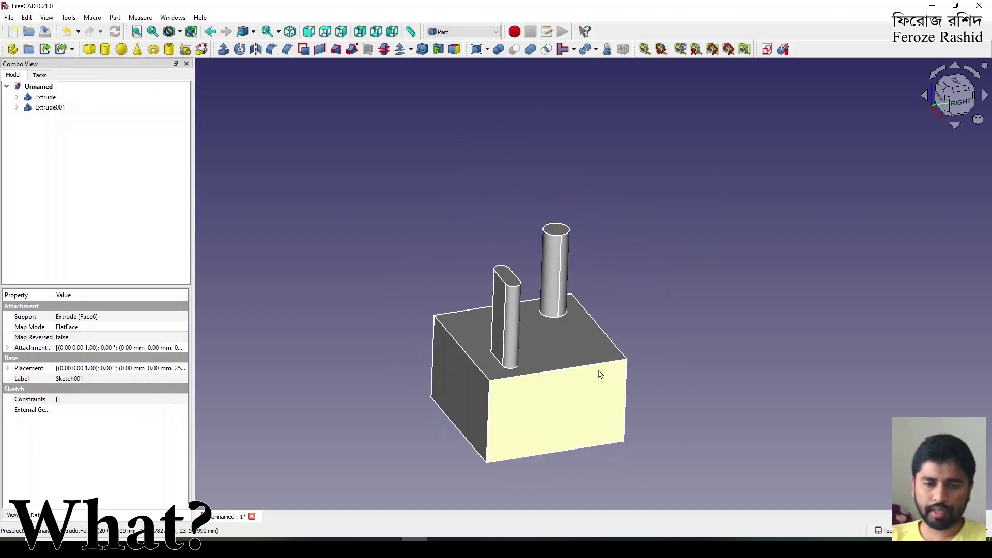
scroll(550, 355, "up", 3)
scroll(549, 355, "down", 2)
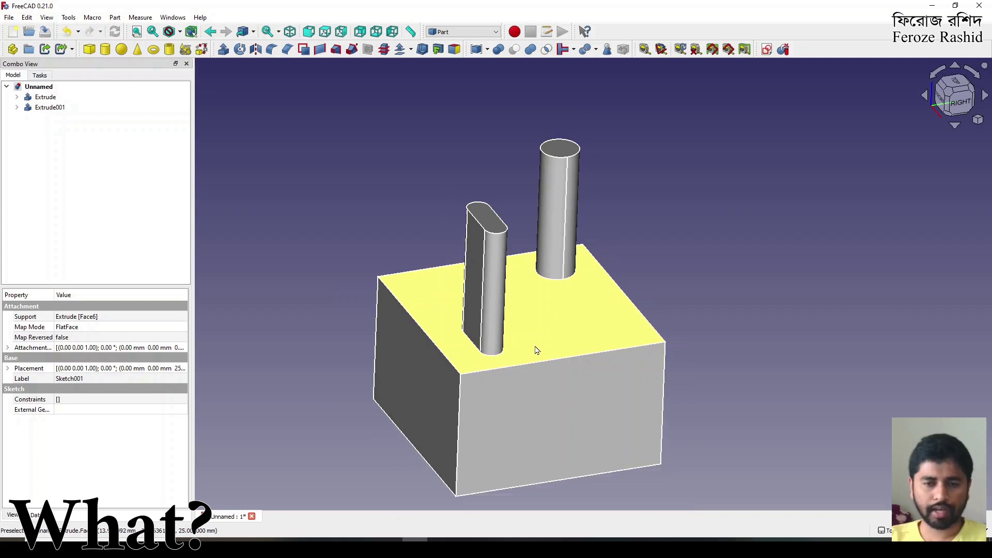
middle_click_drag(535, 353, 525, 352)
middle_click_drag(525, 361, 525, 357)
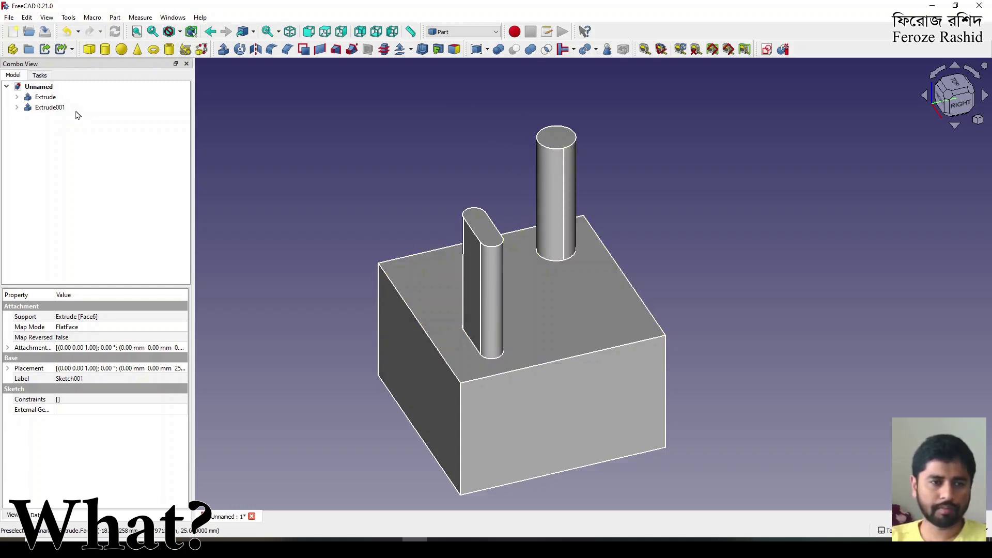
left_click(17, 98)
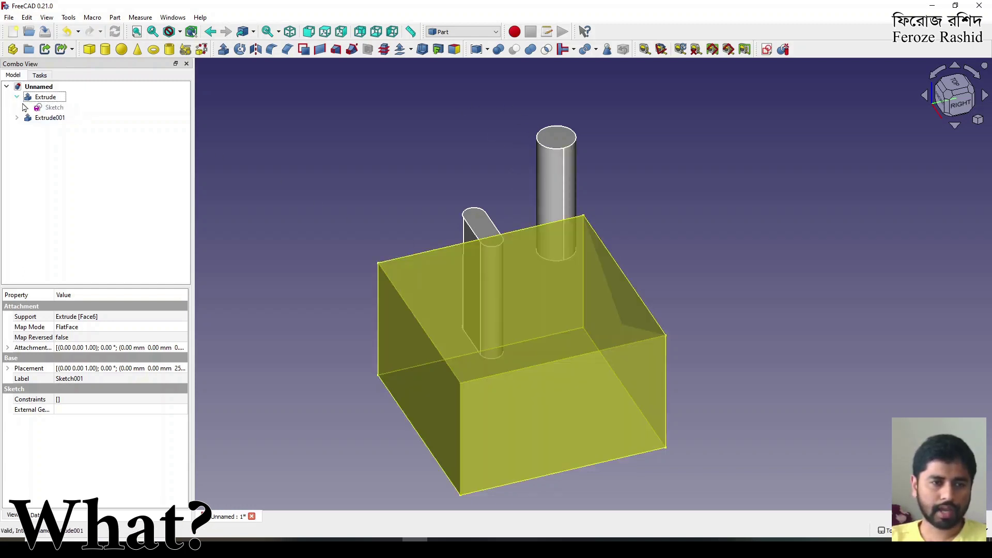
double_click(54, 109)
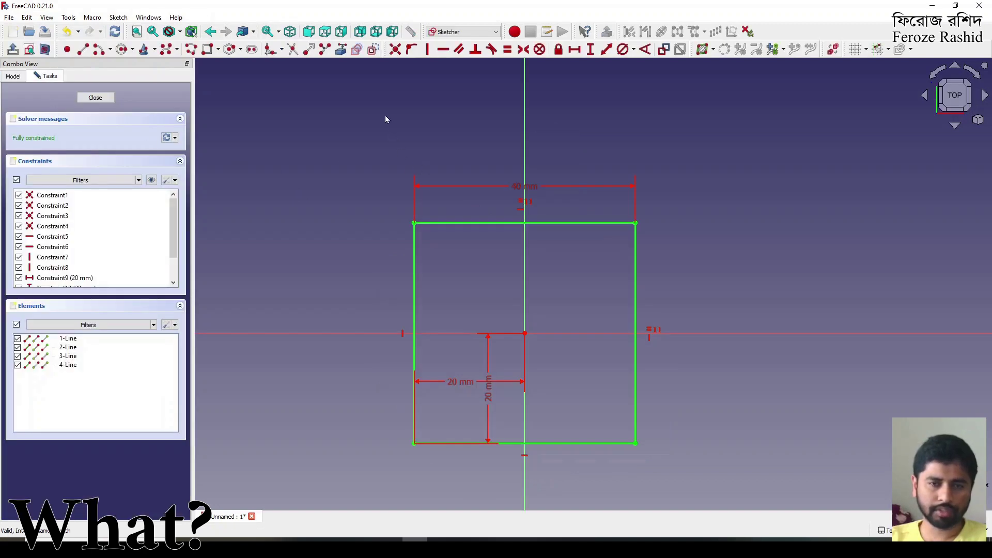
left_click(122, 49)
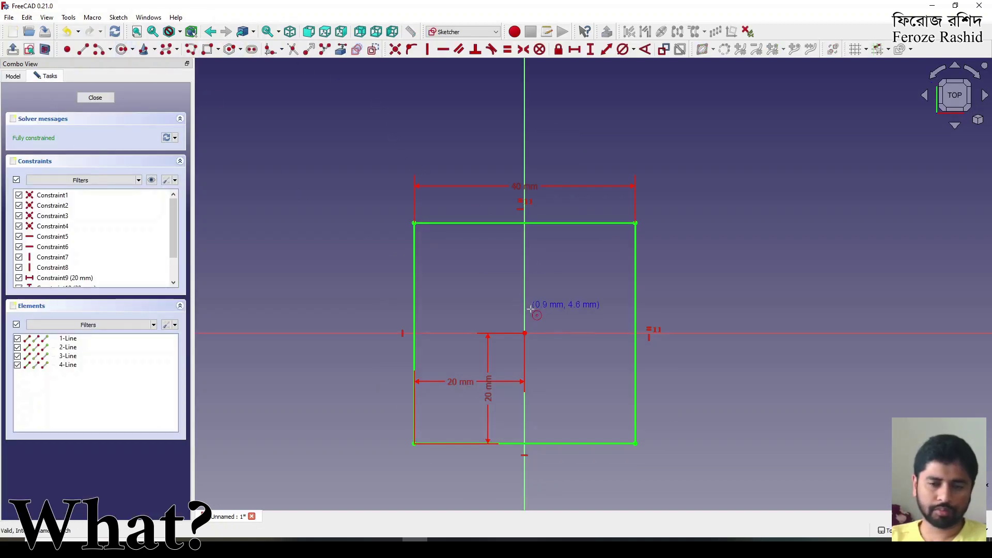
left_click(584, 372)
left_click(600, 388)
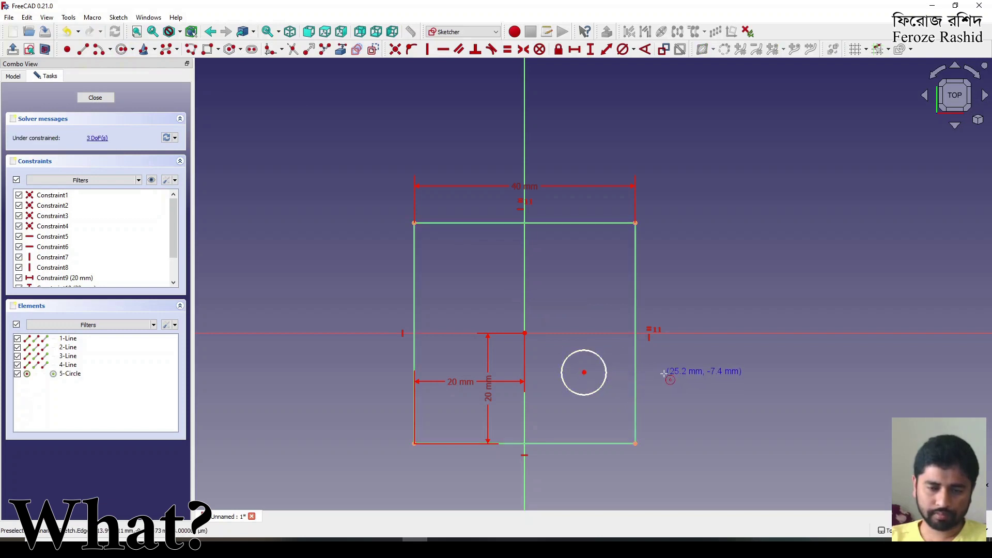
right_click(674, 368)
Constrain the circle's center to 10 mm from the square's right edge.
left_click(583, 372)
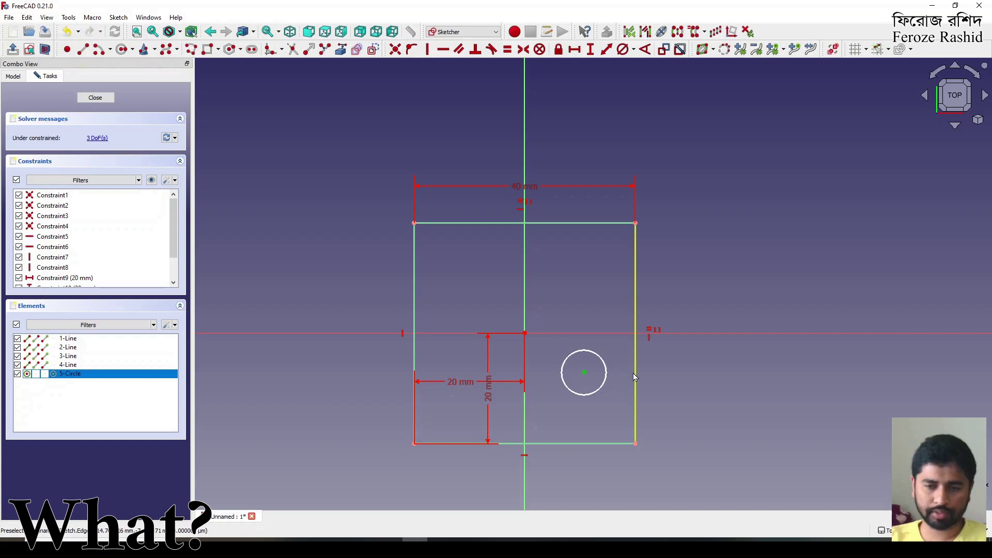
left_click(635, 377)
left_click(607, 51)
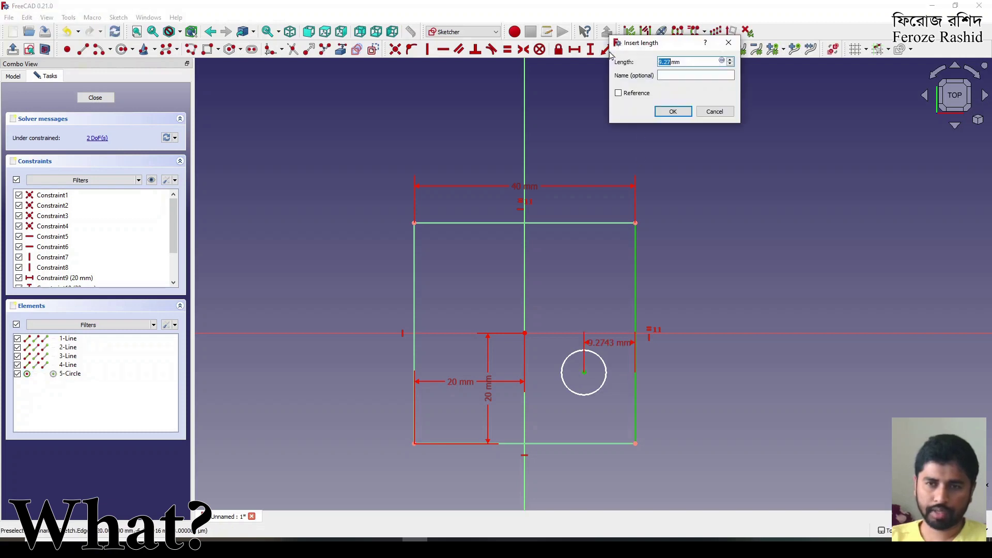
type("10")
key("Return")
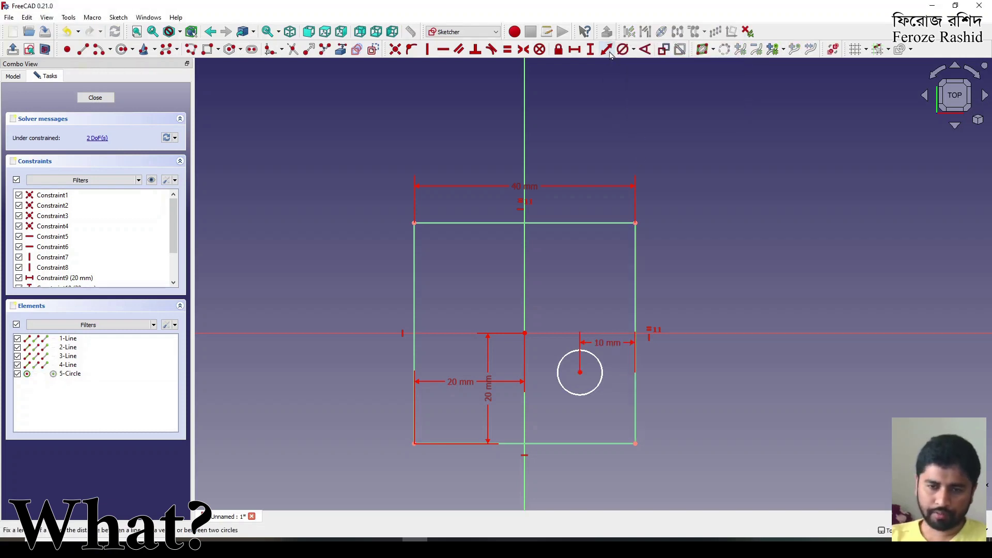
Constrain the circle's center to 30 mm from the square's top edge.
left_click(580, 372)
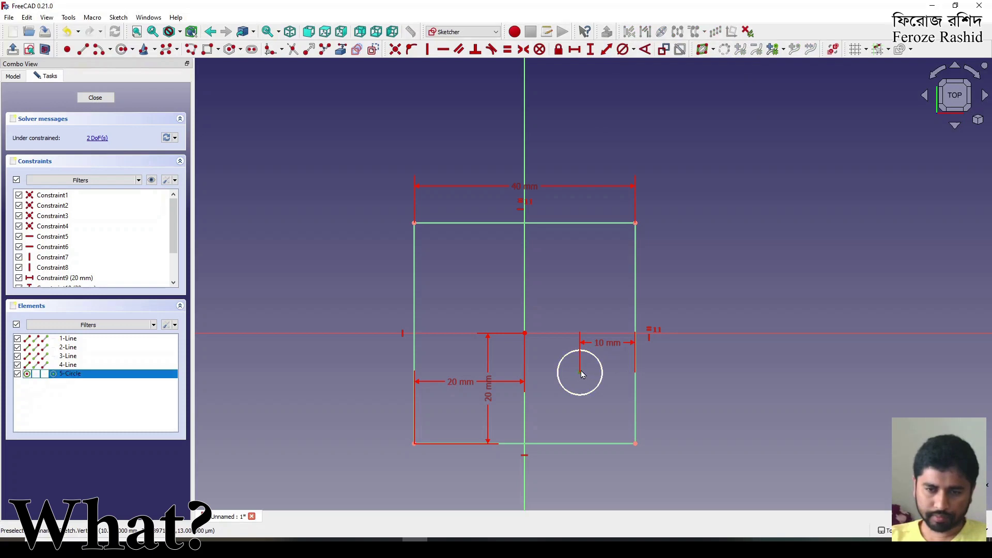
left_click(585, 224)
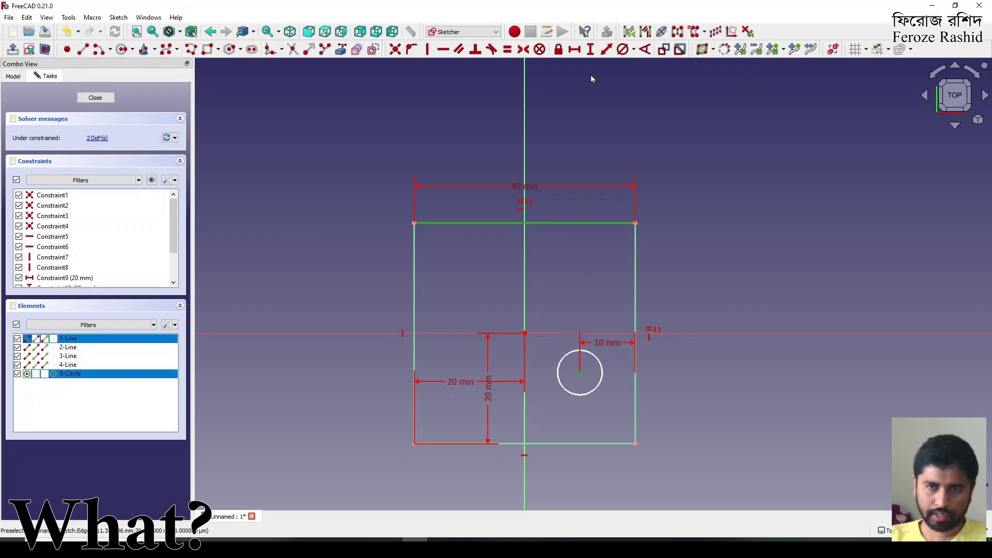
left_click(606, 49)
type("30")
key("Return")
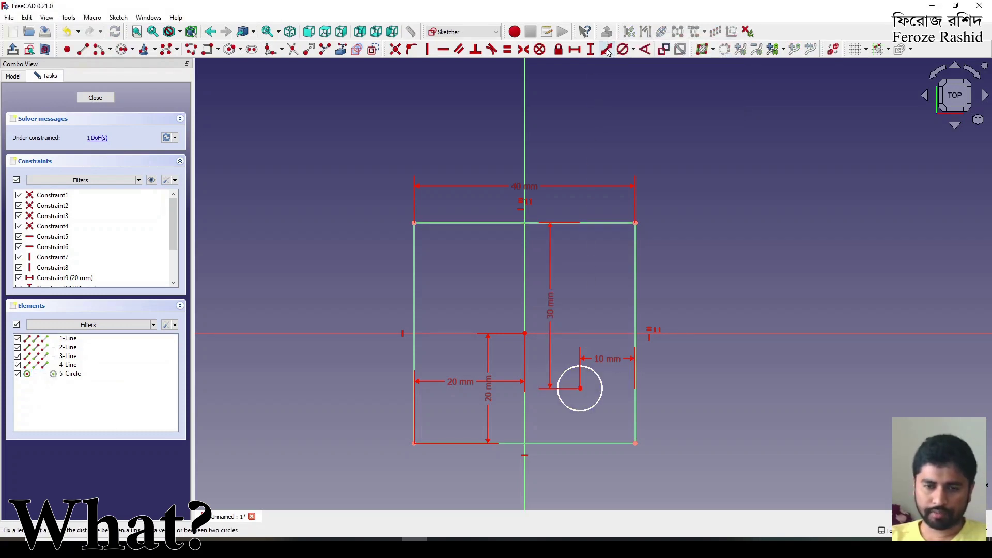
Set the circle's diameter to 7.5 mm and finish editing the base sketch.
left_click(602, 394)
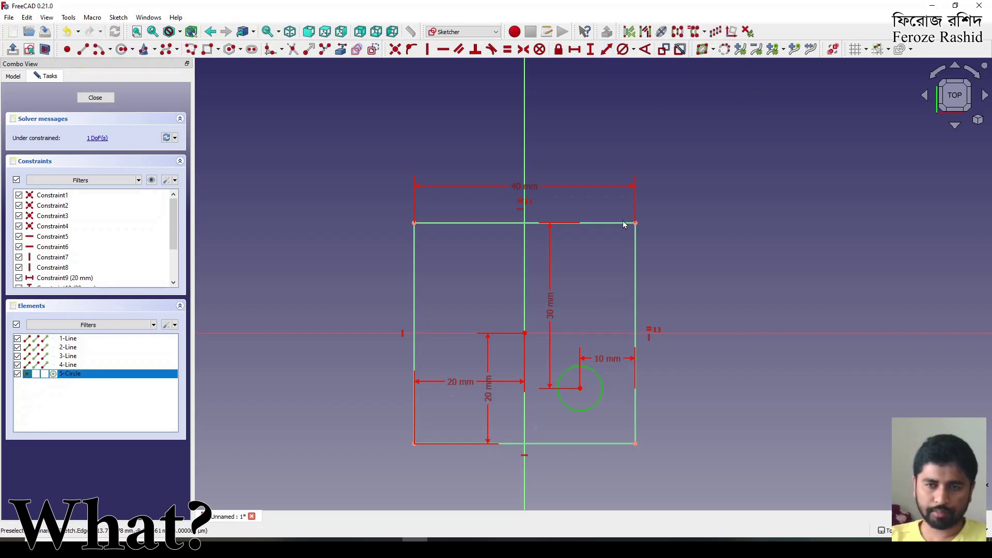
left_click(622, 49)
type("7.")
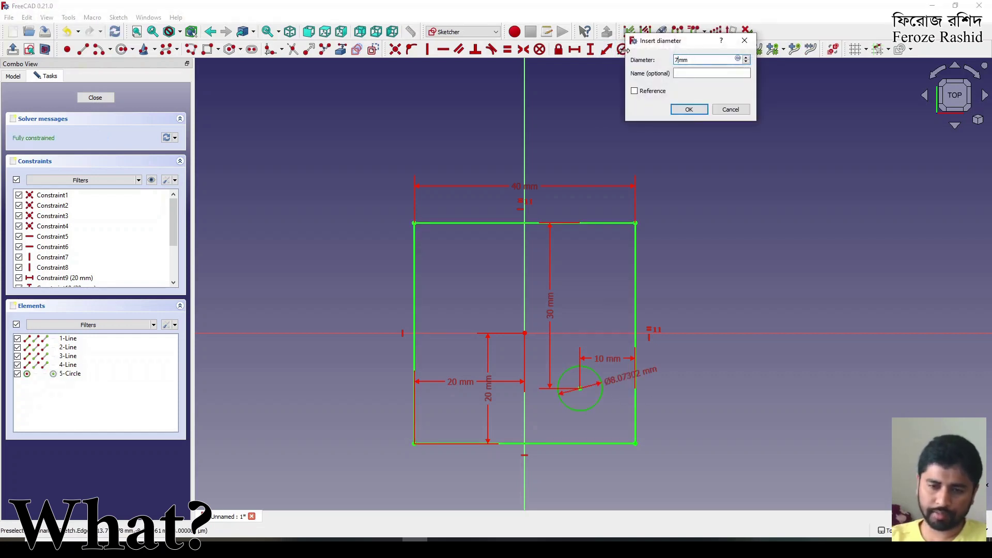
type("5")
key("Return")
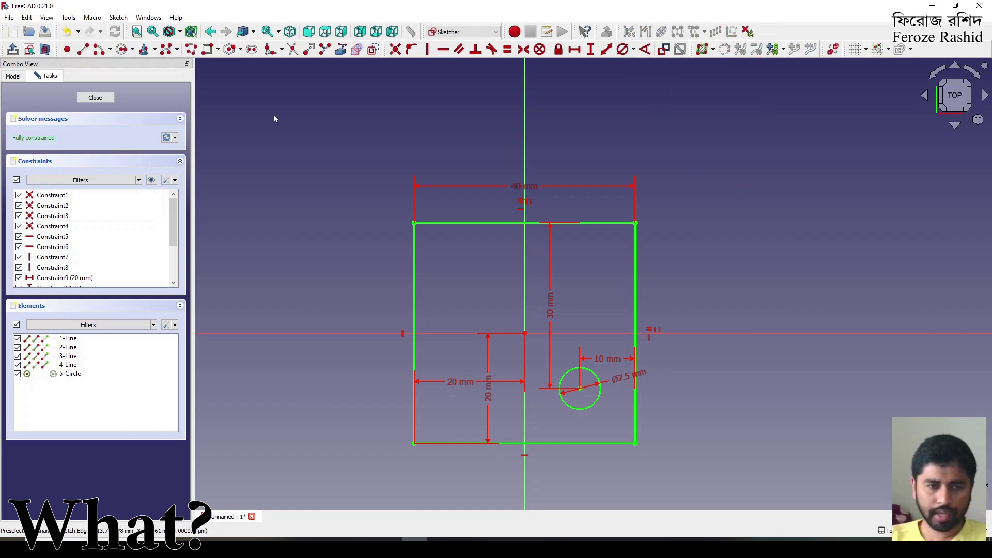
left_click(108, 98)
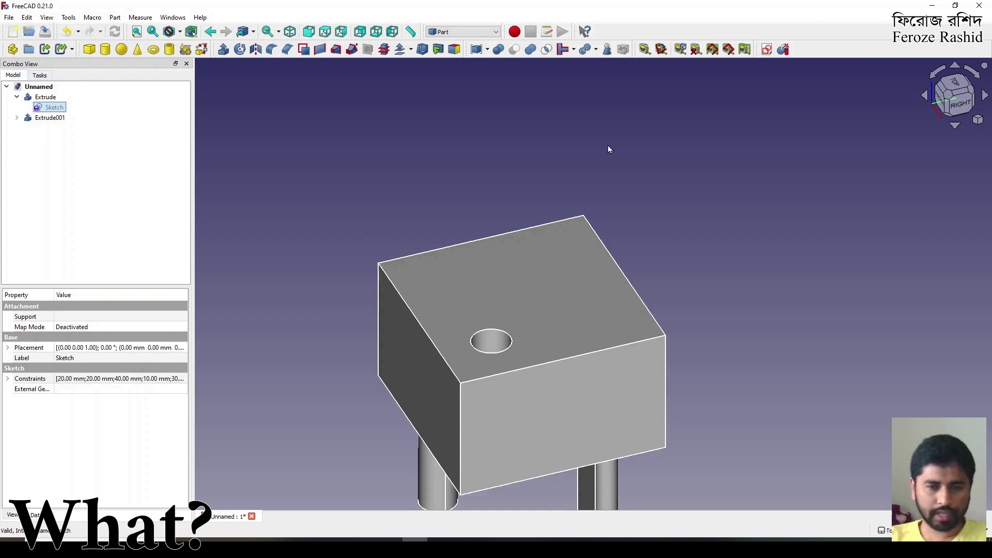
Examine where the cylinder and slot-shaped extrusions sit relative to the block's top face after the base sketch edit.
scroll(513, 263, "down", 2)
scroll(460, 228, "up", 2)
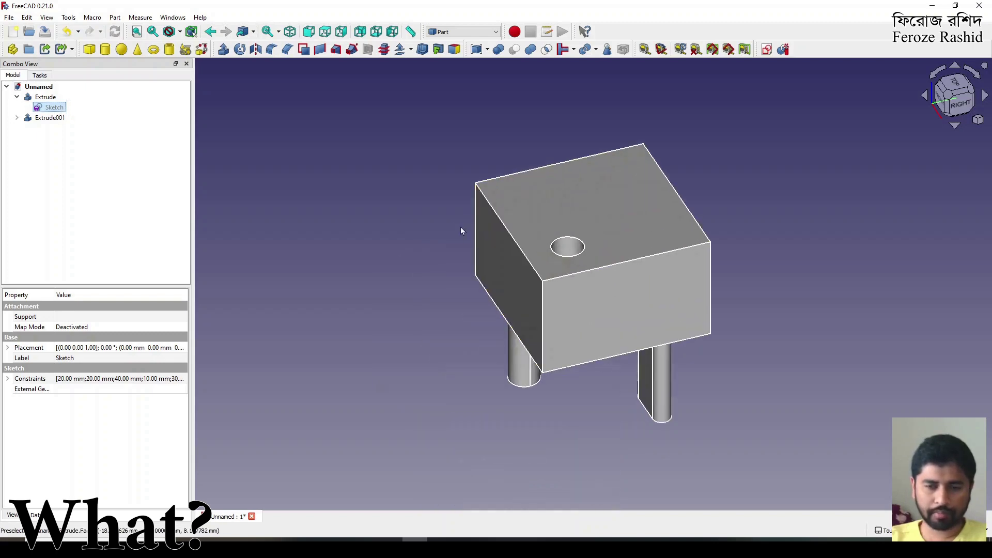
left_click(646, 387)
left_click(524, 359)
left_click(625, 229)
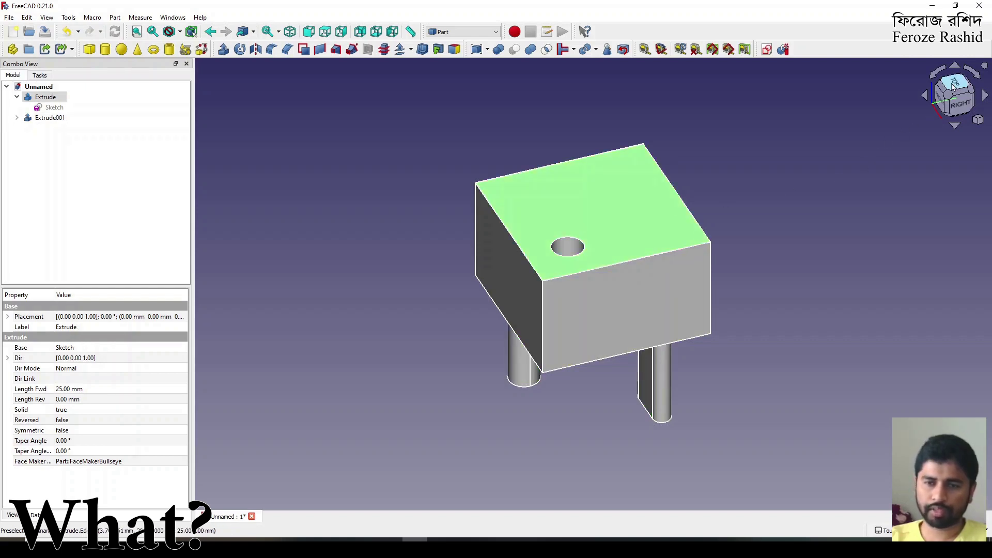
left_click(750, 358)
left_click(637, 230)
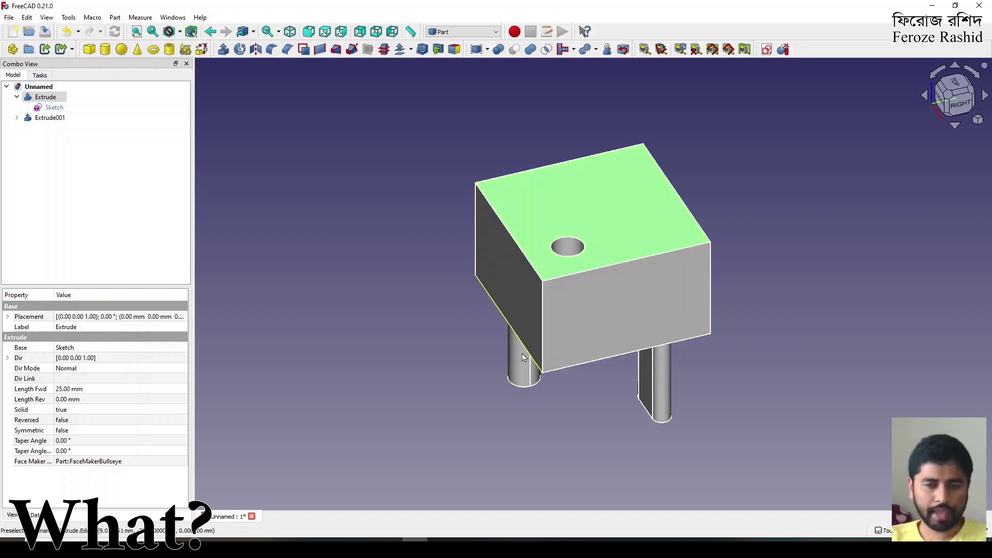
left_click(535, 375)
left_click(666, 390)
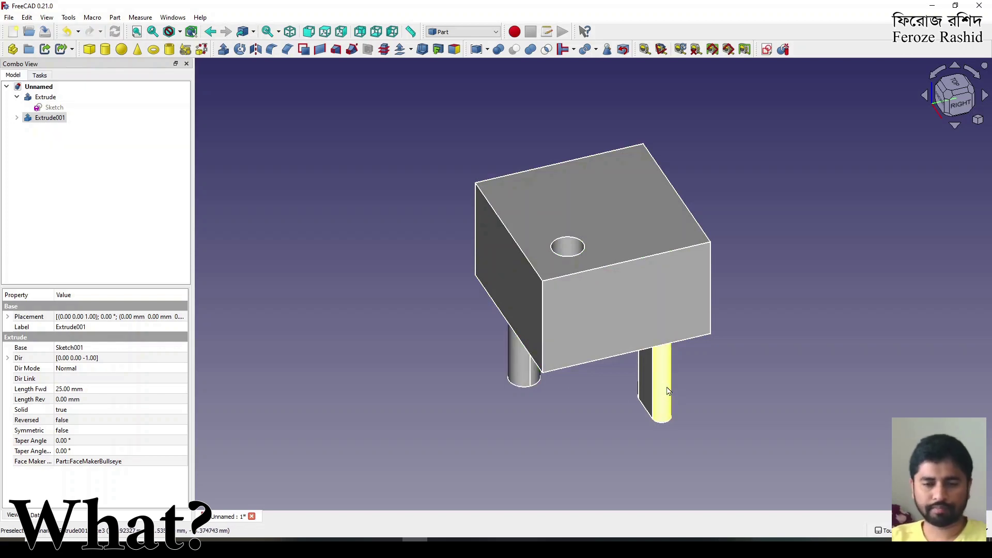
left_click(730, 401)
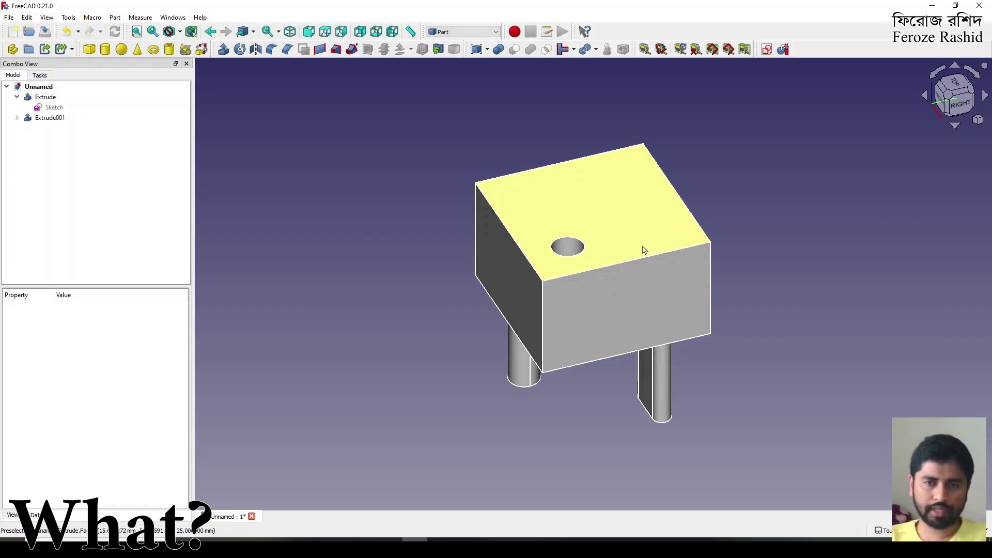
Check the current face name of the block's top face around the hole.
left_click(644, 250)
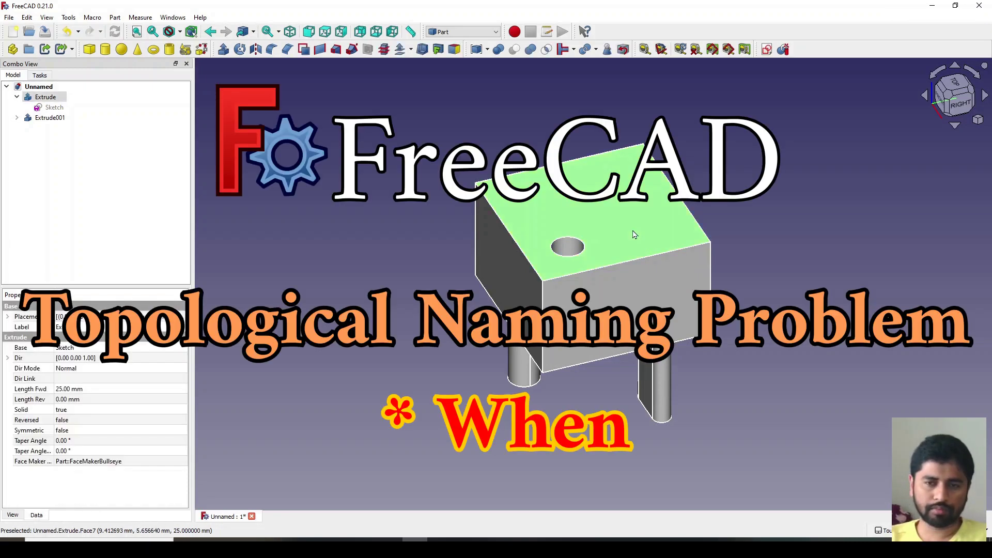
left_click(389, 245)
left_click(579, 189)
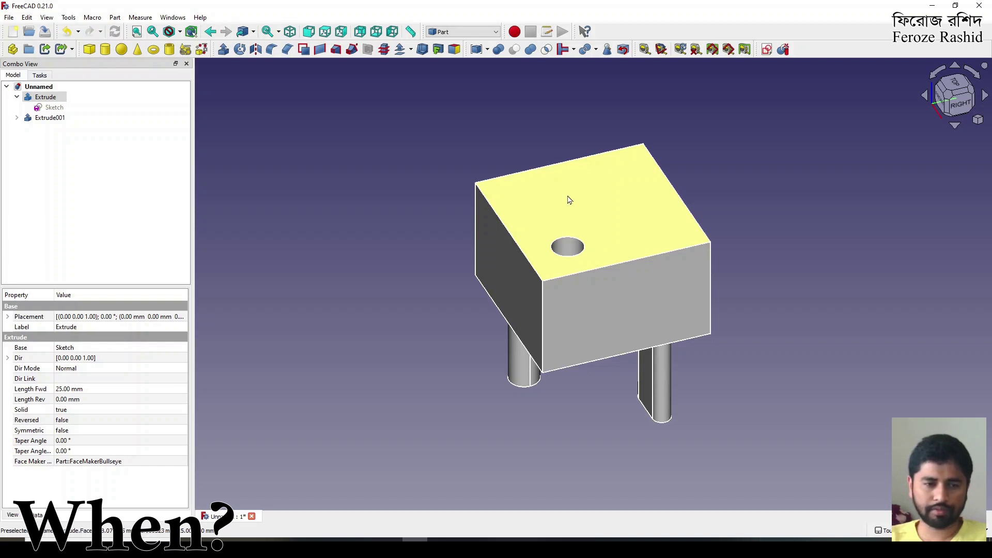
left_click(569, 199)
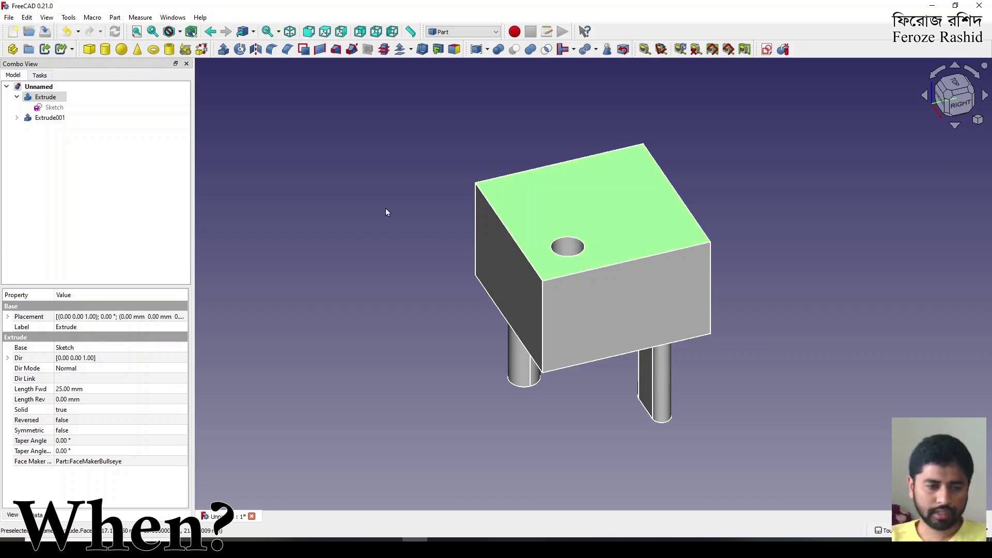
left_click(341, 421)
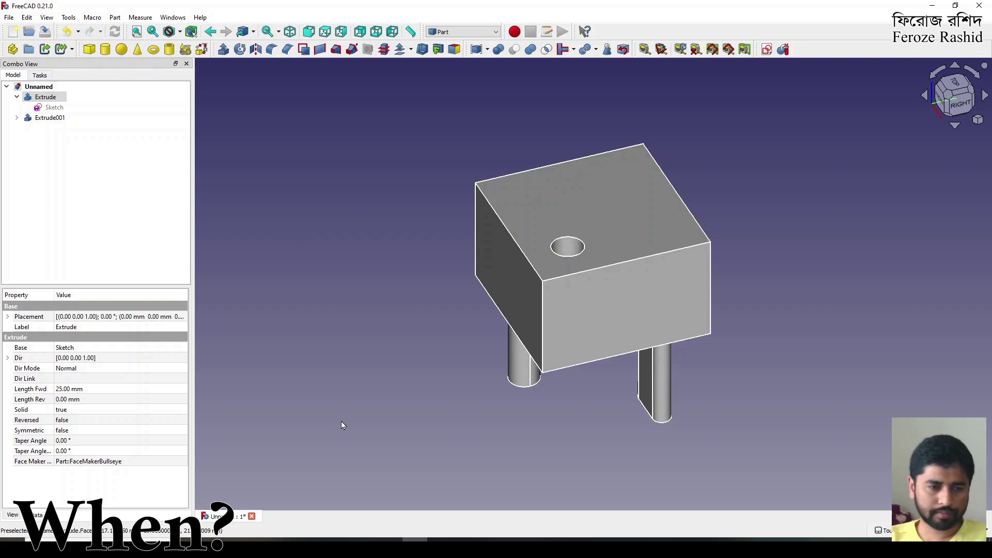
left_click(591, 217)
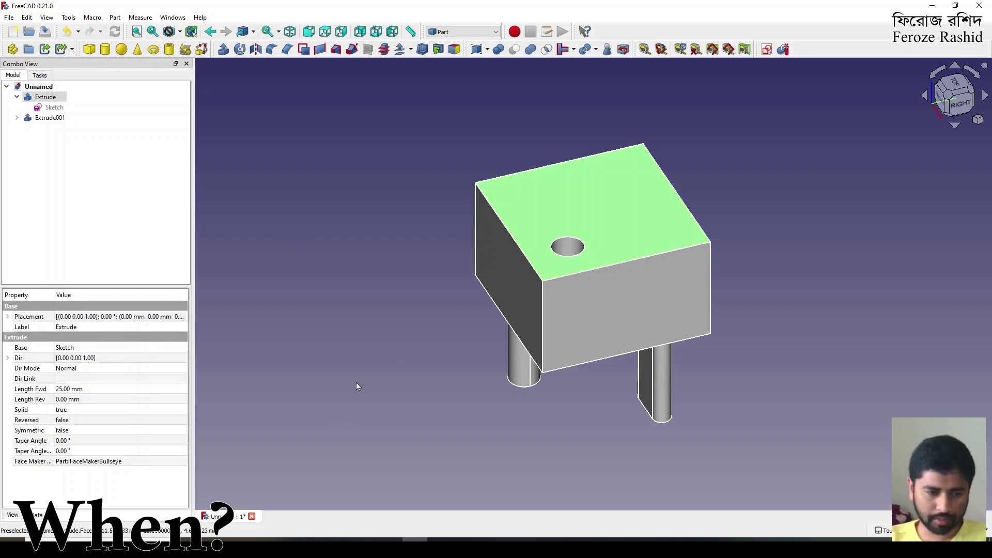
Compare the block's top face name with the attachment support of Sketch001.
left_click(598, 221)
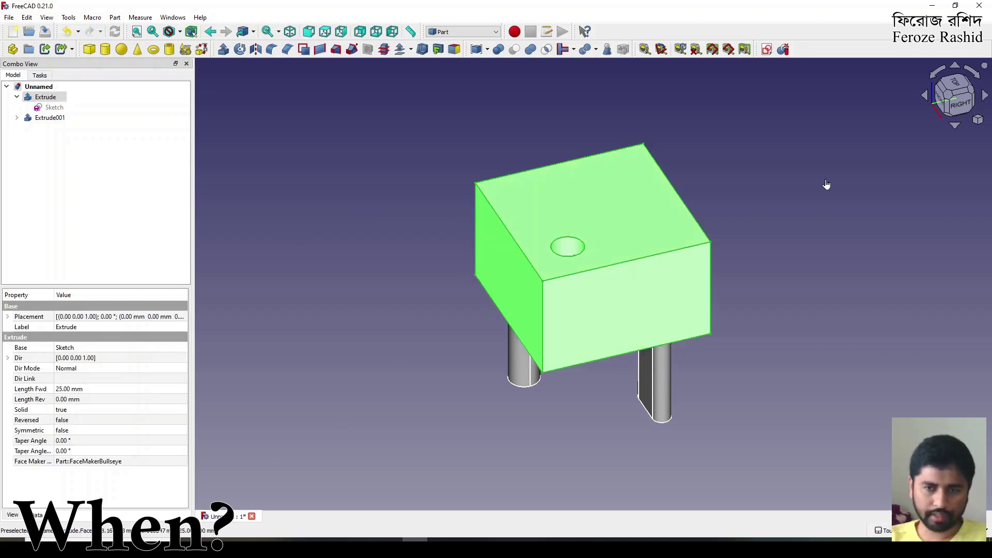
left_click(826, 185)
left_click(593, 223)
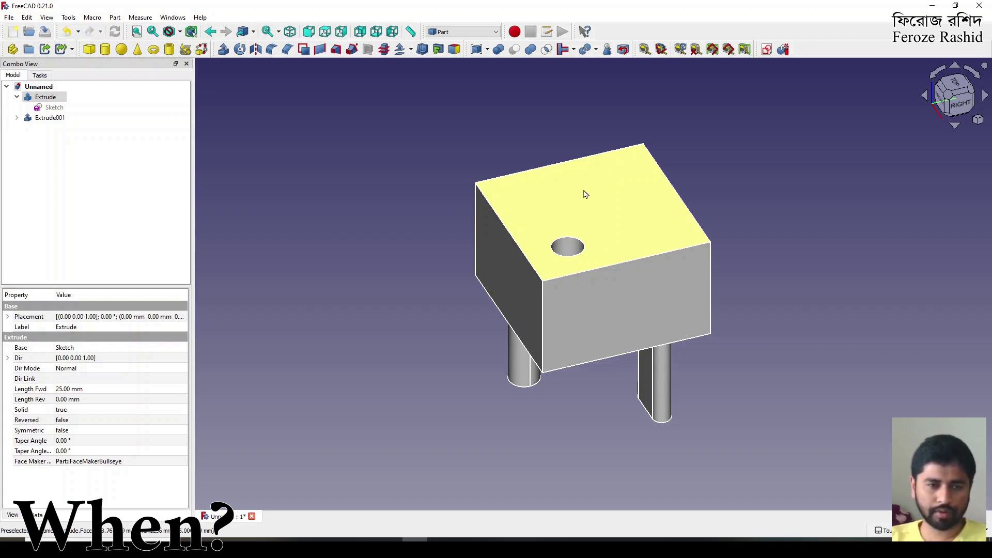
left_click(17, 118)
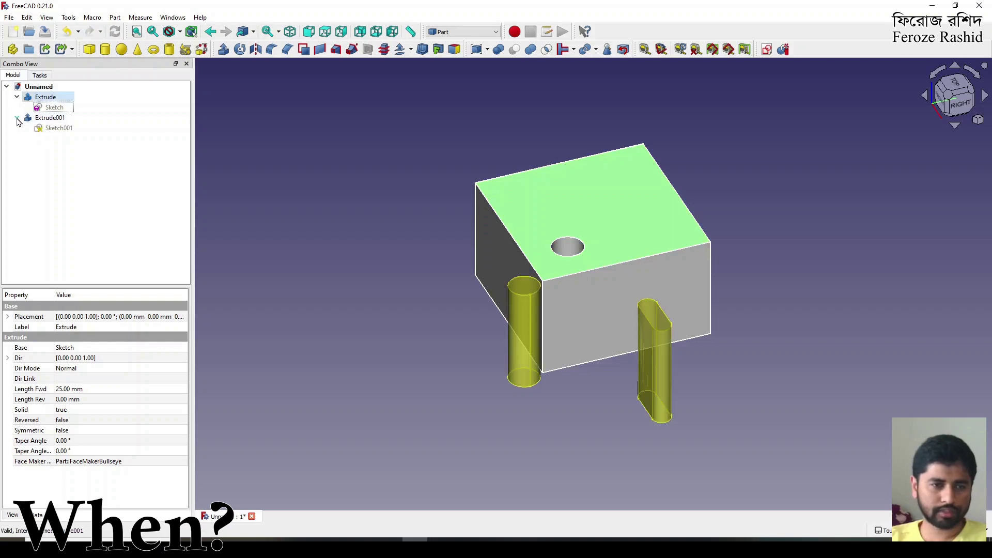
left_click(58, 128)
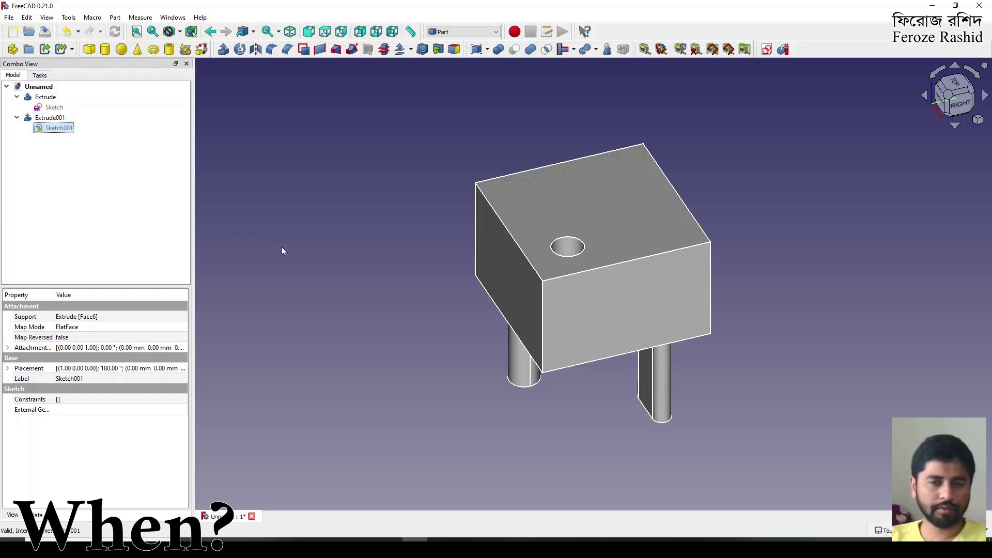
left_click(109, 328)
left_click(302, 293)
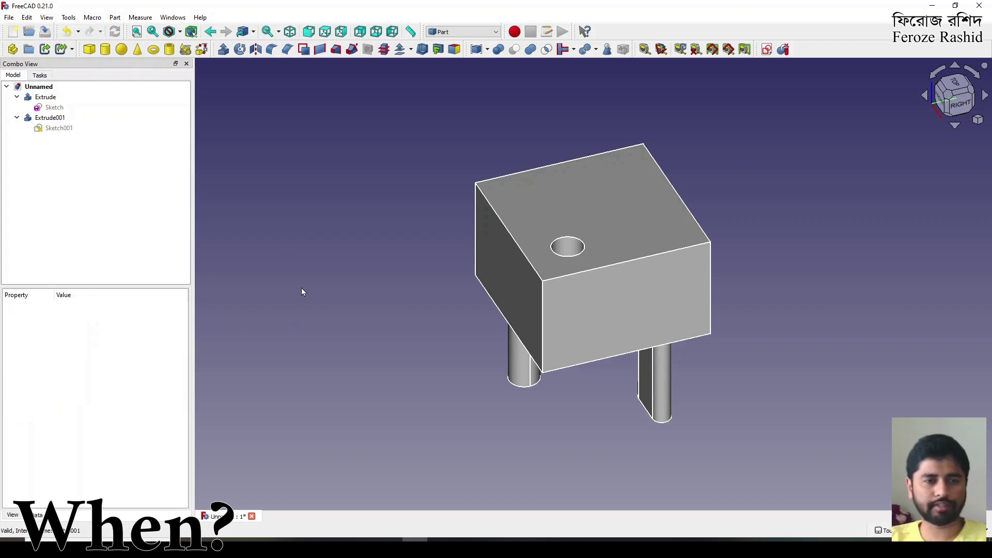
Examine the base sketch's attachment properties and how the block's top face is identified after adding the hole.
left_click(54, 108)
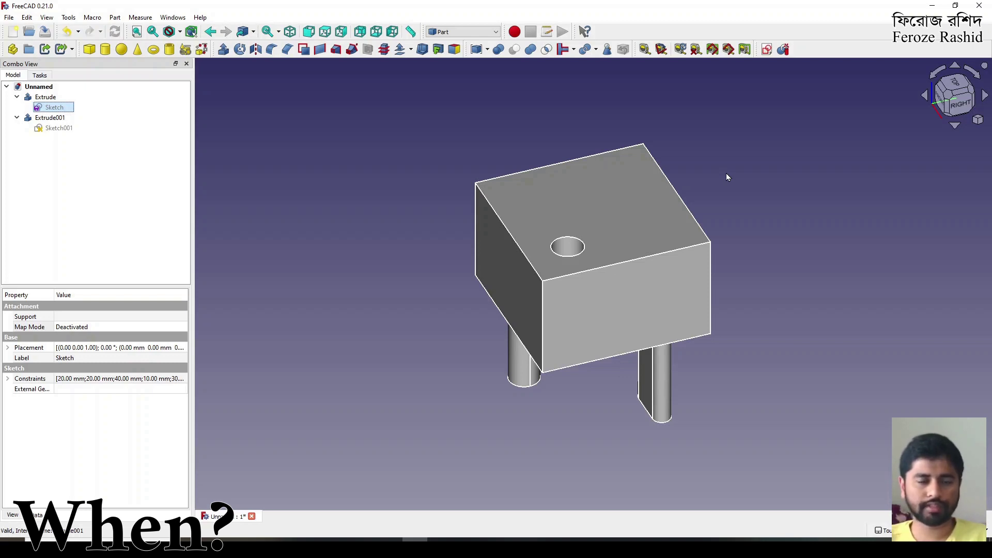
left_click(609, 184)
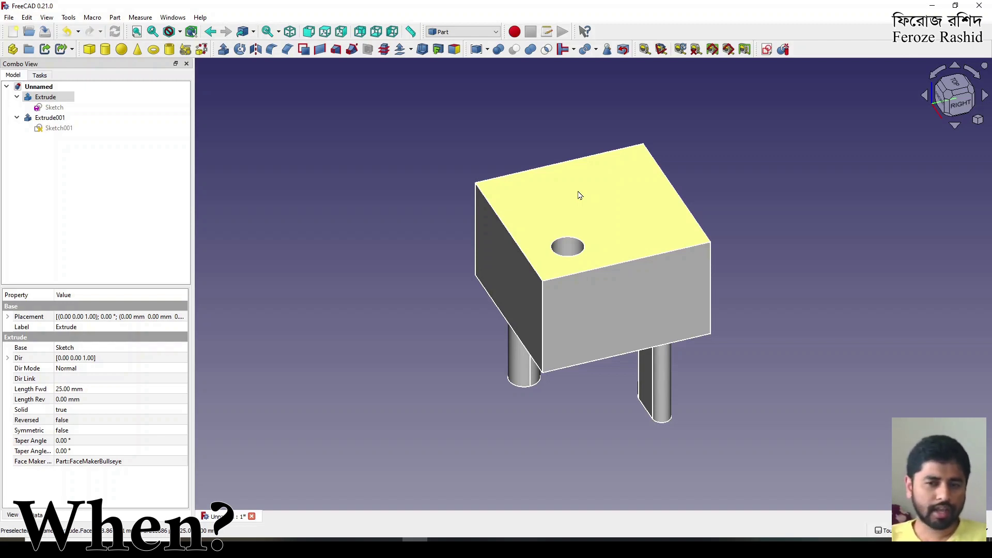
left_click(435, 96)
left_click(599, 194)
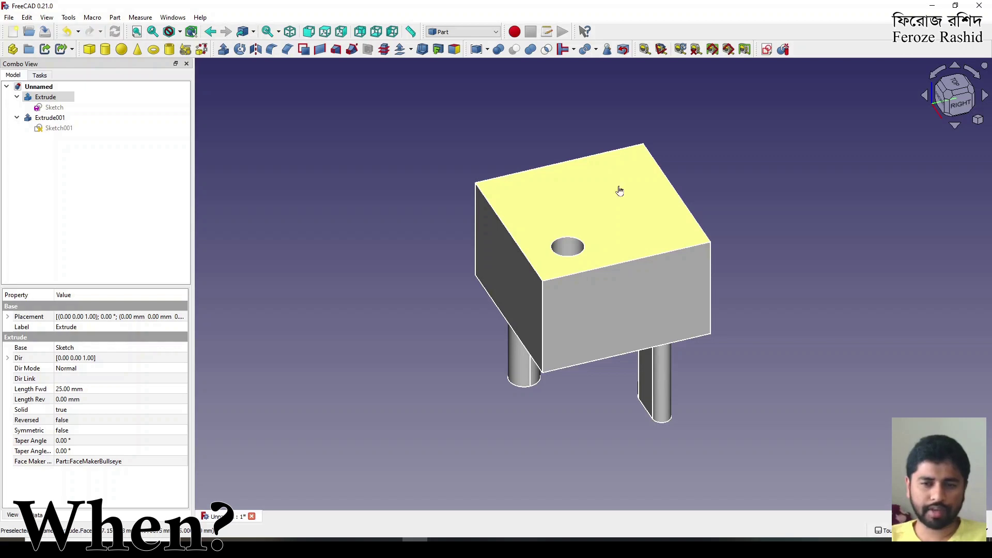
double_click(620, 188)
left_click(505, 136)
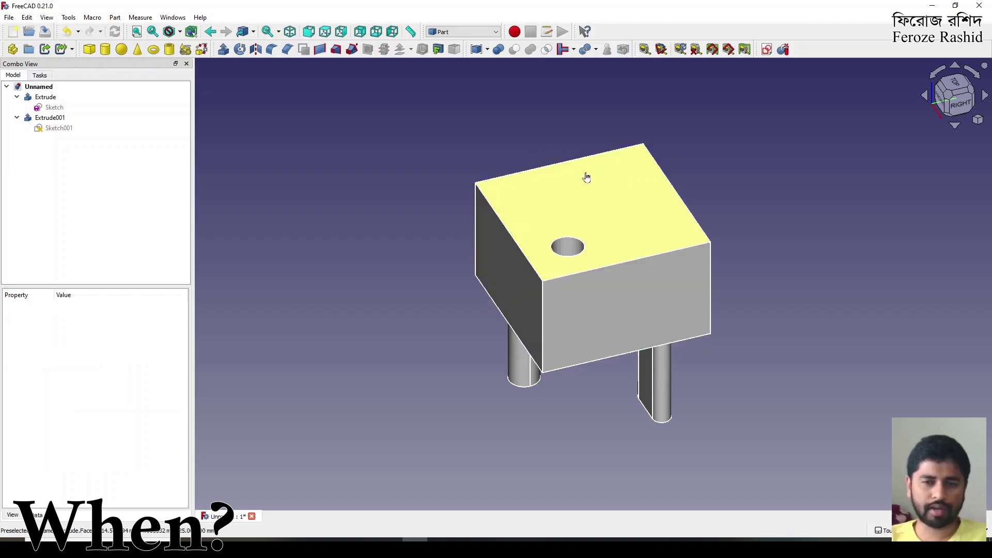
left_click(587, 177)
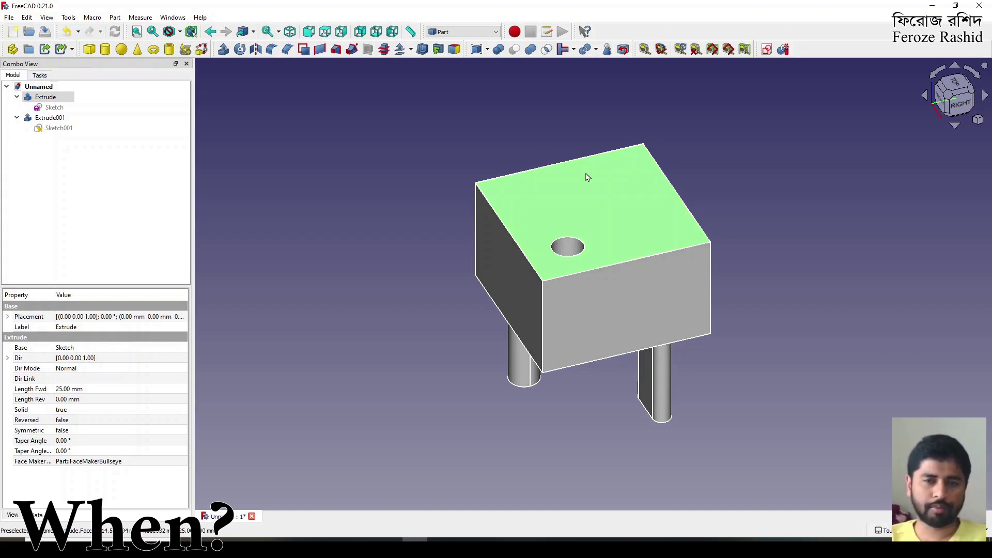
left_click(589, 181)
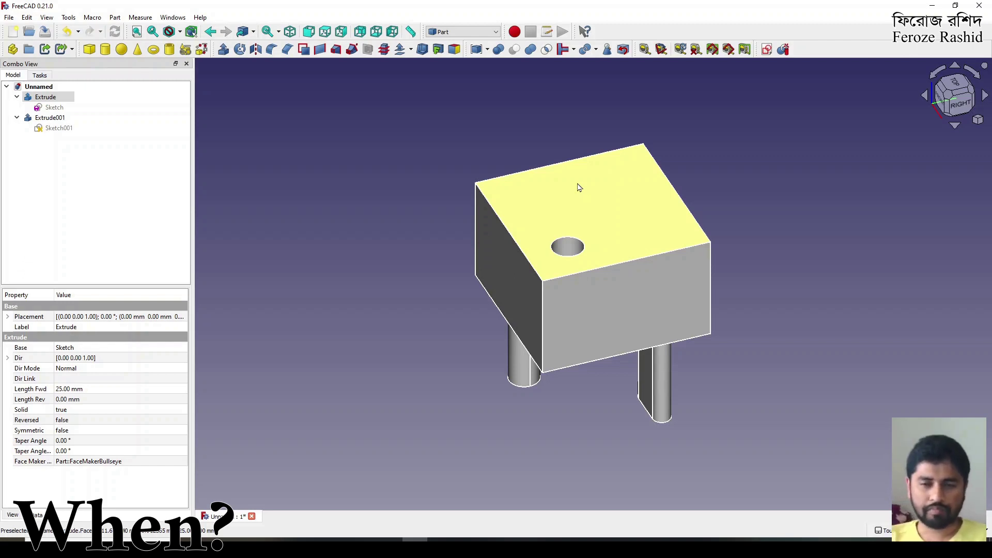
left_click(574, 166)
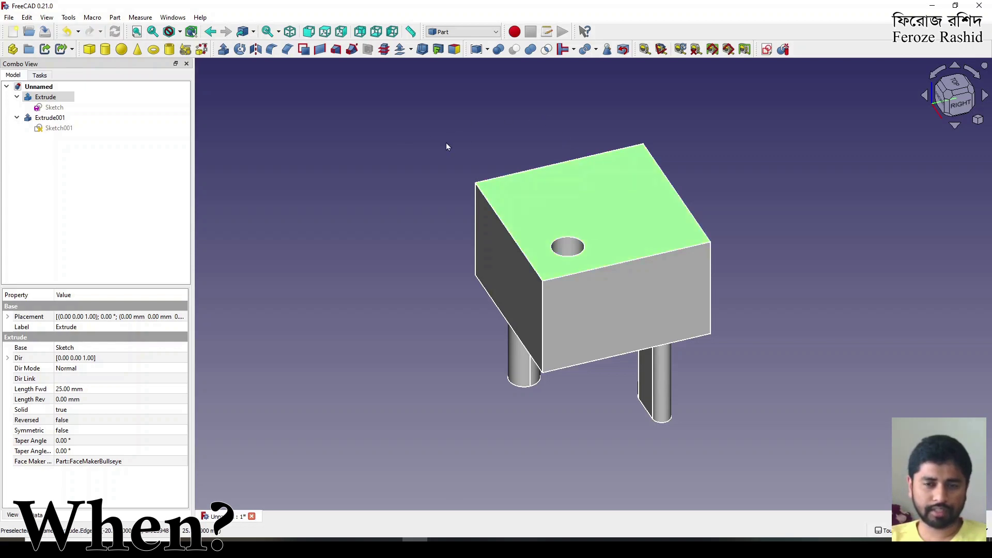
left_click(471, 145)
left_click(505, 190)
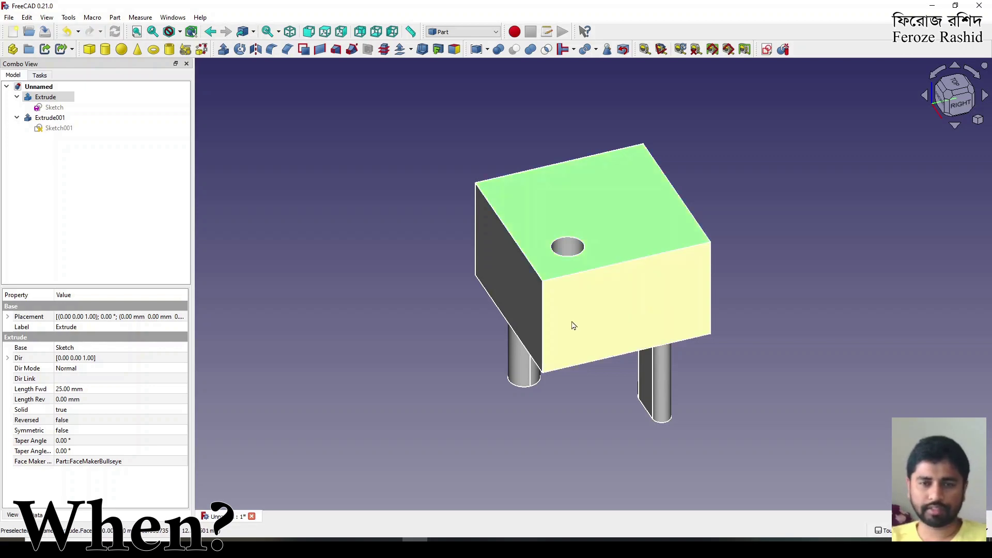
left_click(600, 213)
left_click(469, 122)
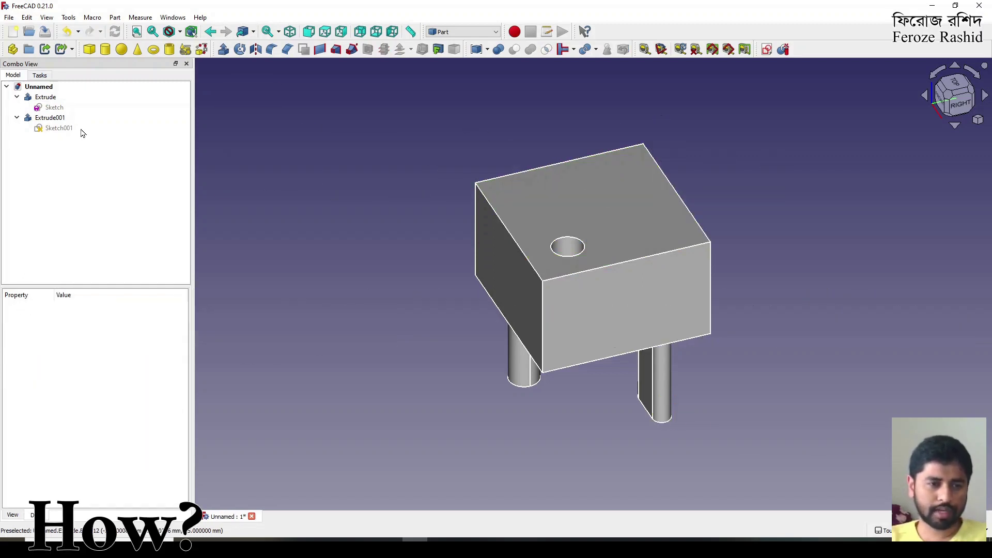
Reattach Sketch001 to the block's top face around the hole, Extrude:Face7, and verify its support and the extrusions' position.
left_click(81, 133)
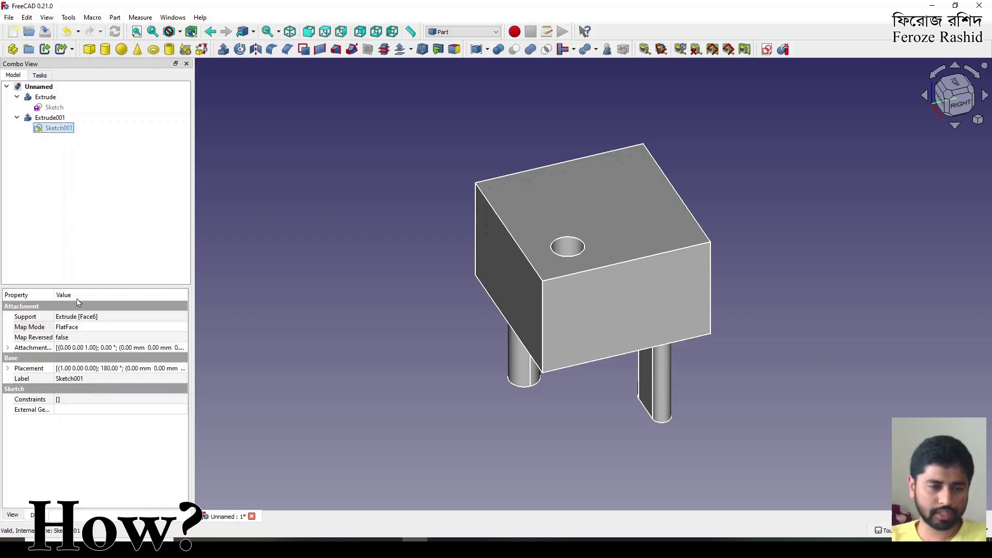
left_click(153, 328)
left_click(182, 328)
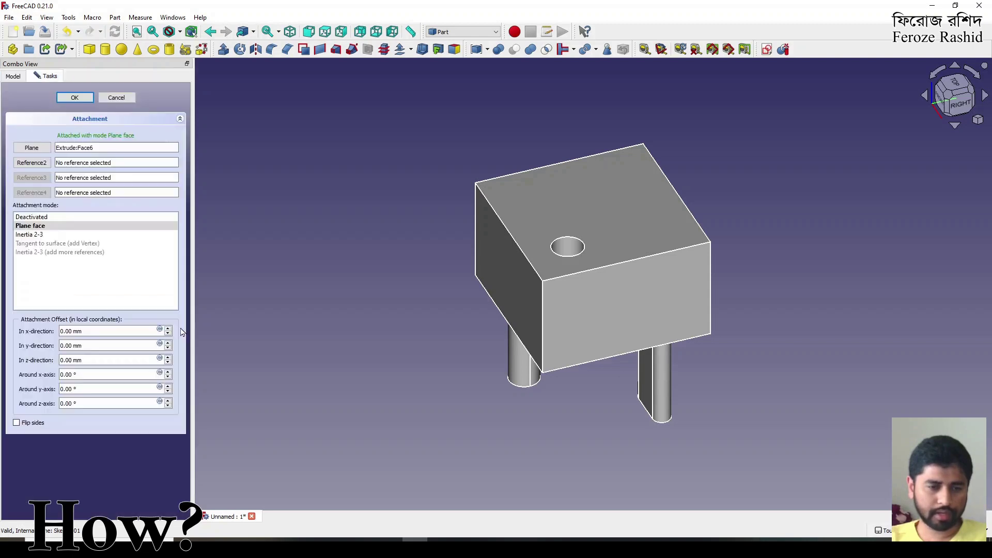
left_click(46, 150)
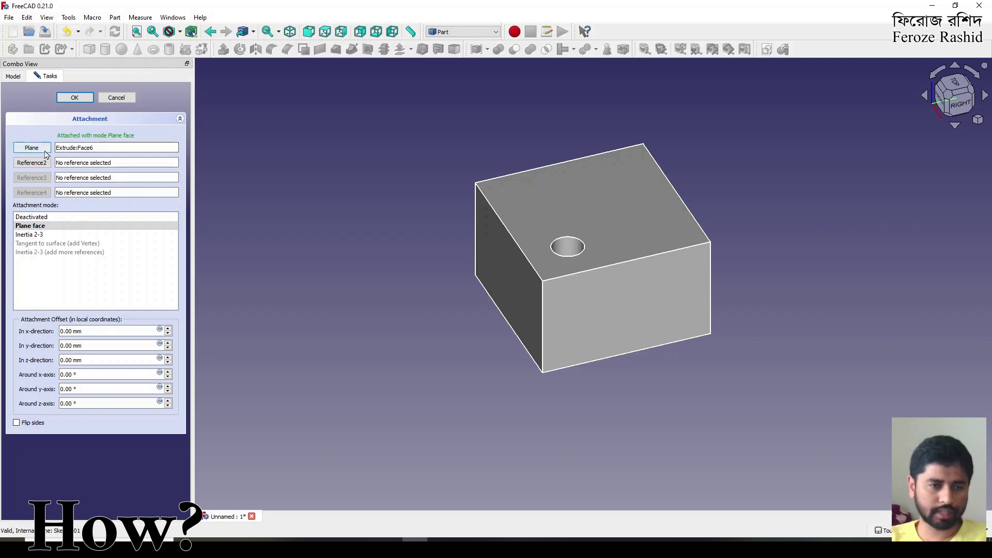
left_click(587, 212)
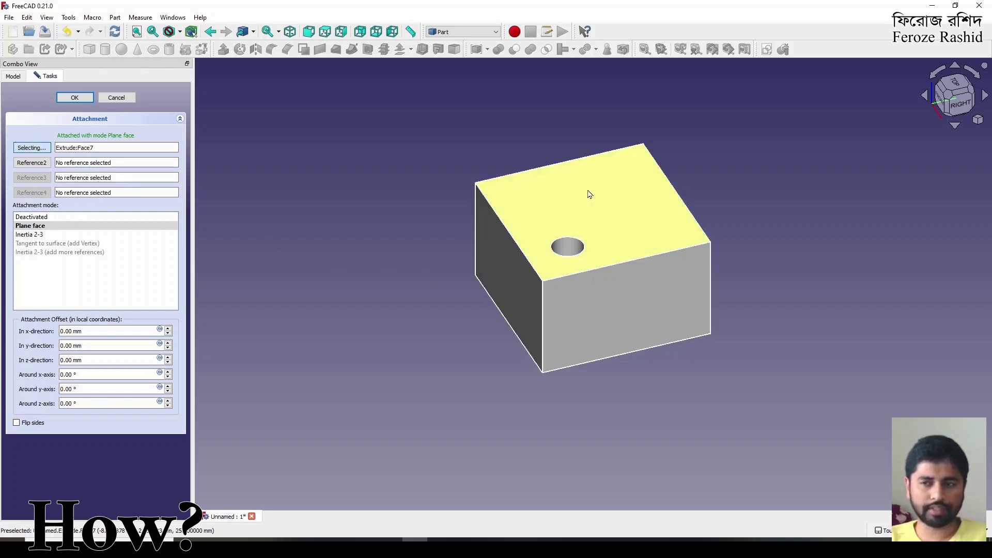
left_click(87, 100)
left_click(287, 279)
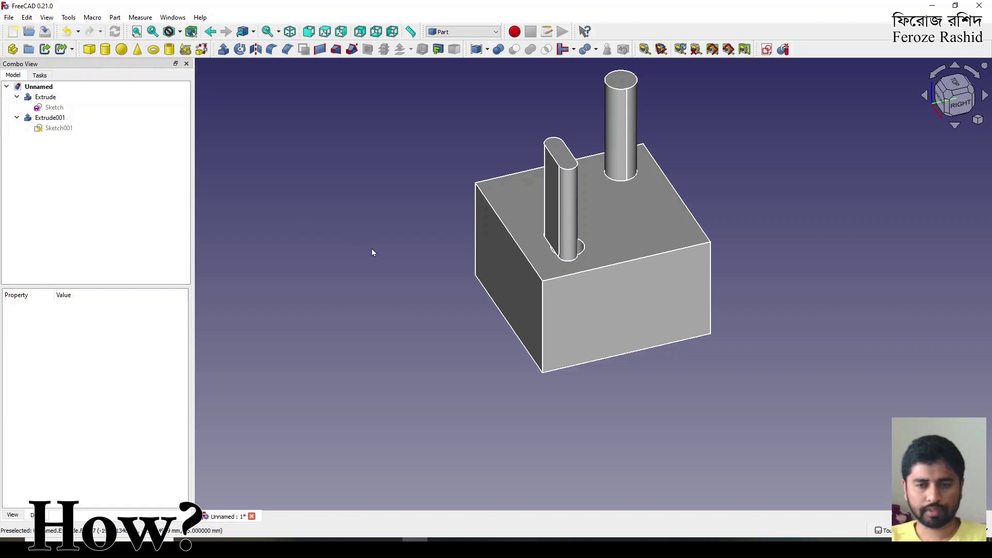
mouse_move(582, 256)
left_mouse_down("shift")
mouse_move(547, 281)
mouse_move(552, 296)
mouse_move(614, 269)
mouse_move(560, 277)
left_mouse_up("shift")
left_click(57, 128)
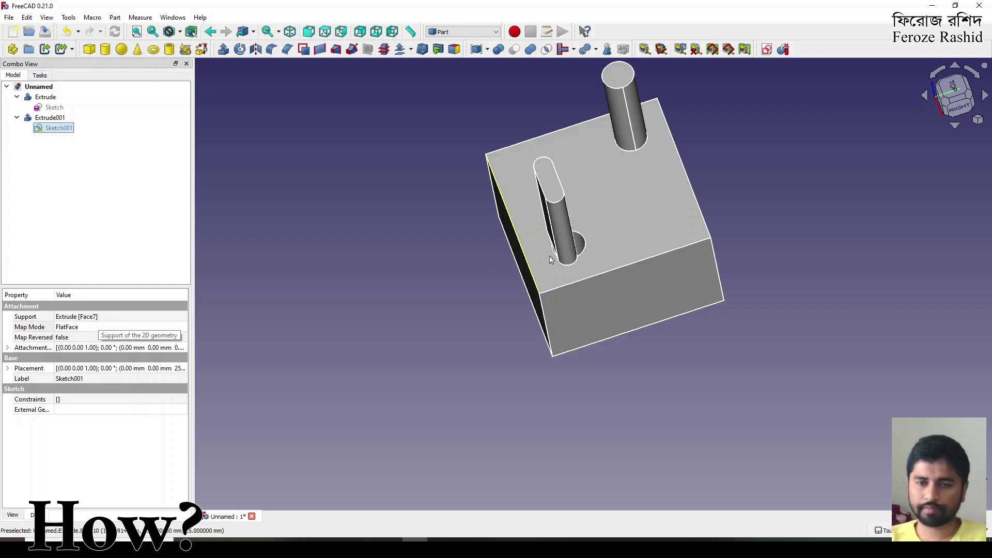
left_click_drag(680, 280, 762, 202, "shift")
left_click_drag(560, 213, 592, 199, "shift")
Create a Part Design body in a new document and start a sketch on its XY plane.
left_click(450, 32)
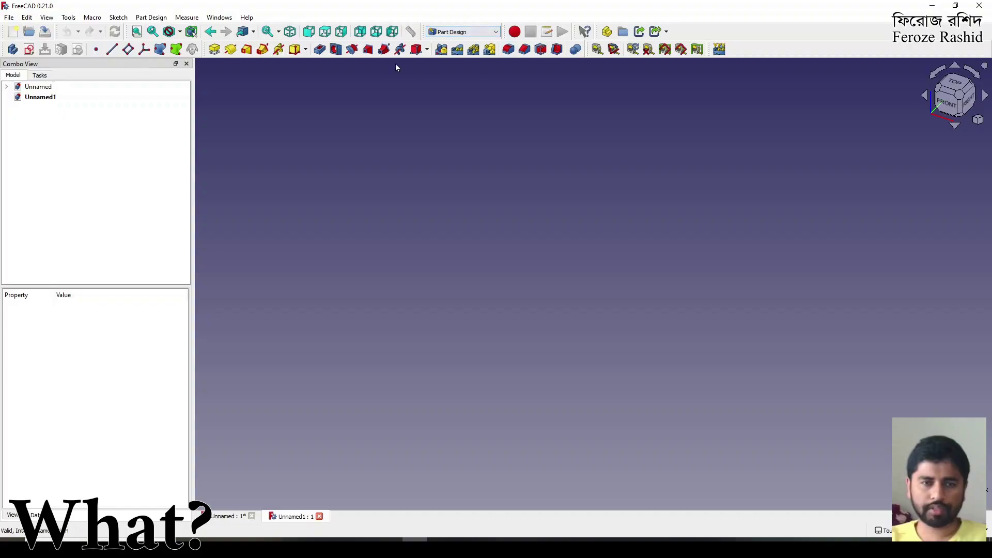
left_click(12, 49)
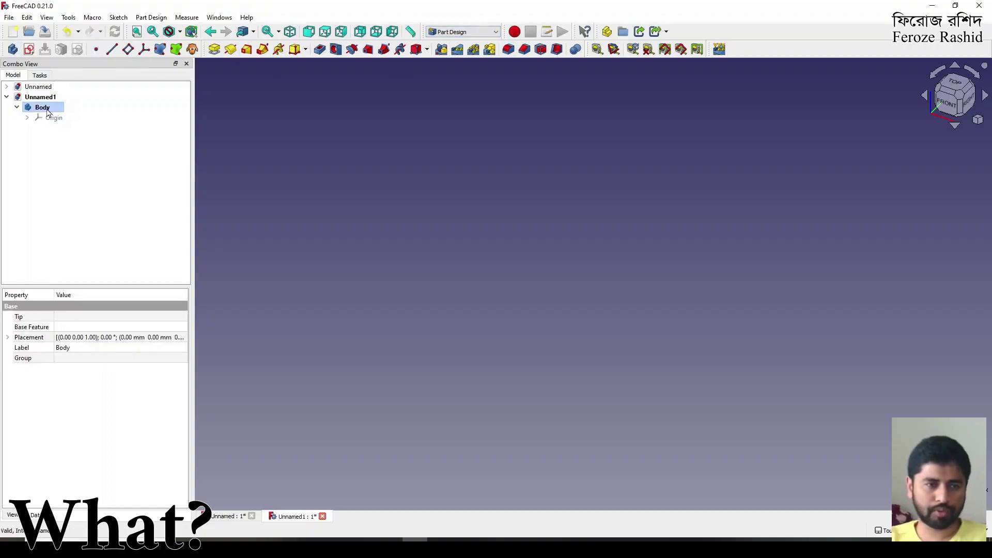
left_click(29, 49)
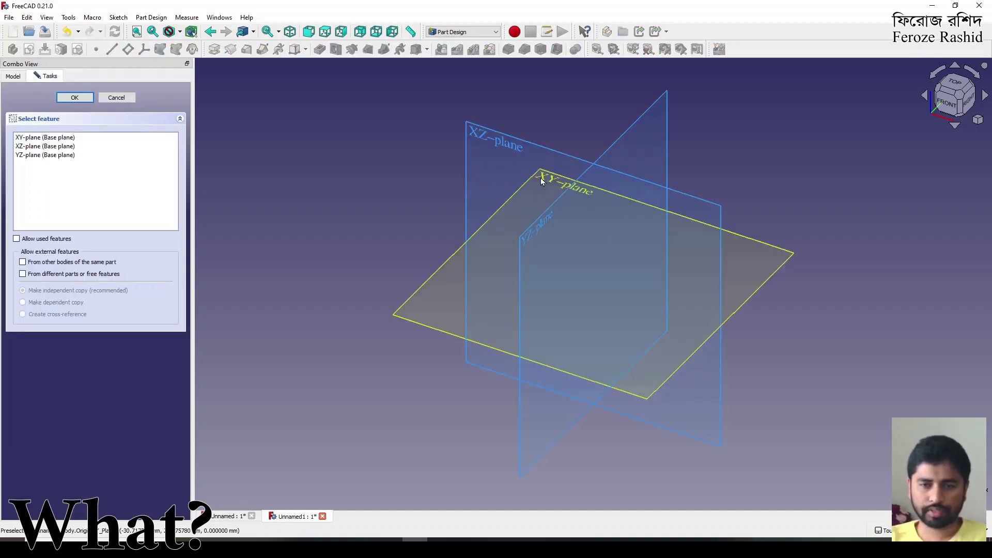
left_click(541, 181)
Sketch a rectangle enclosing the origin and finish the sketch.
left_click(207, 49)
left_click(525, 340)
left_click(726, 169)
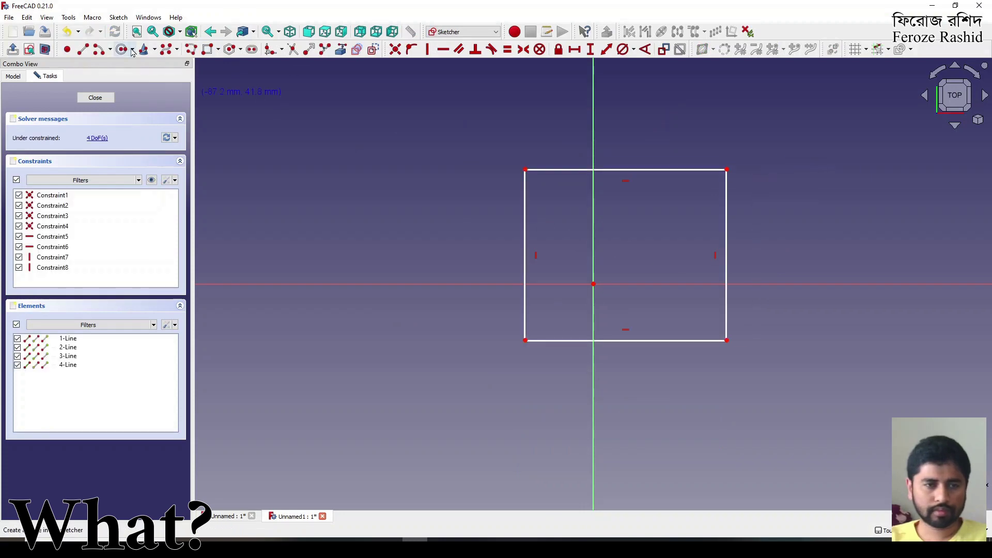
left_click(93, 98)
Pad the rectangle sketch 25 mm into a block.
left_click(214, 50)
type("25")
left_click(75, 97)
Sketch a small rectangle near the back corner and a horizontal slot near the front on the block's top face.
left_click(599, 175)
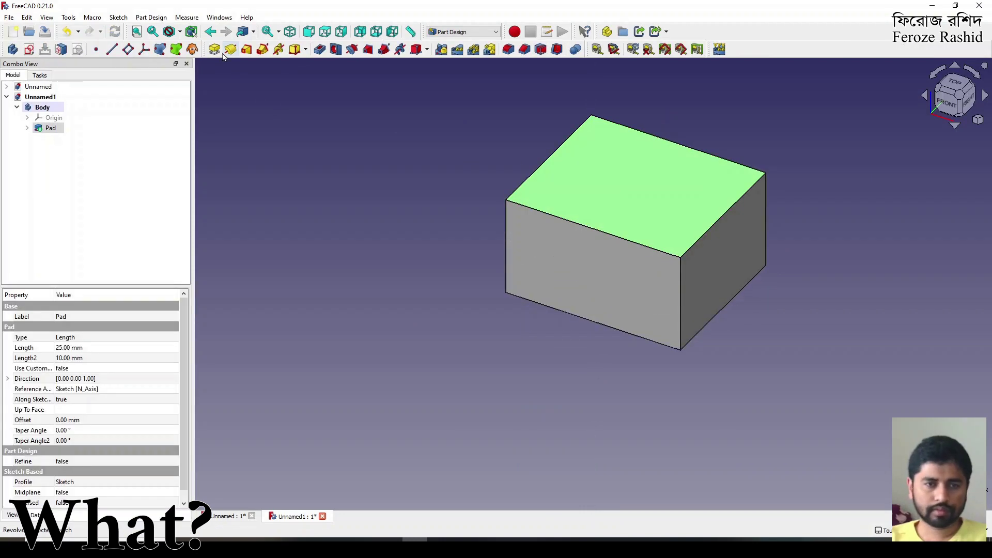
left_click(29, 49)
left_click(207, 49)
left_click(546, 189)
left_click(576, 222)
left_click(251, 50)
left_click(636, 296)
left_click(698, 293)
left_click(95, 98)
Pad the small rectangle and slot sketch, setting the pad length to 25 mm.
left_click(213, 49)
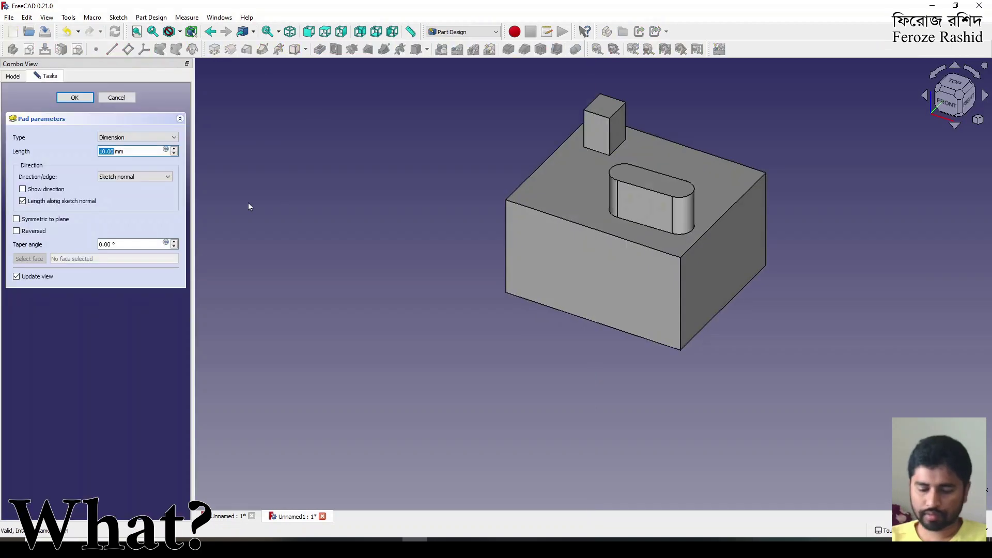
type("5")
left_click(75, 98)
left_click(56, 139)
left_click(63, 347)
type("25")
key("Return")
left_click(308, 381)
Add a circle near the upper-right corner inside the base sketch's rectangle and finish editing the sketch.
scroll(330, 416, "down", 2)
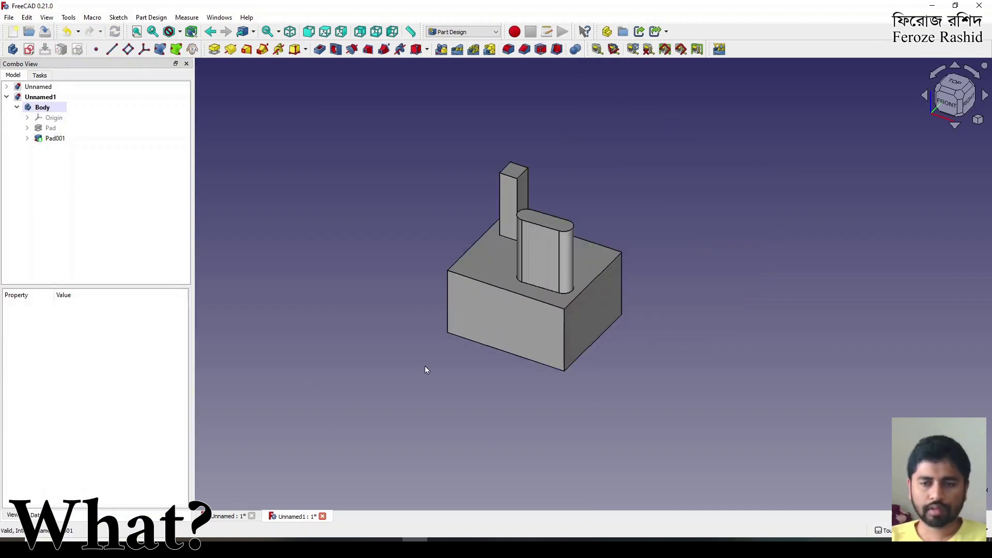
scroll(480, 337, "up", 2)
left_click_drag(522, 321, 467, 364, "shift")
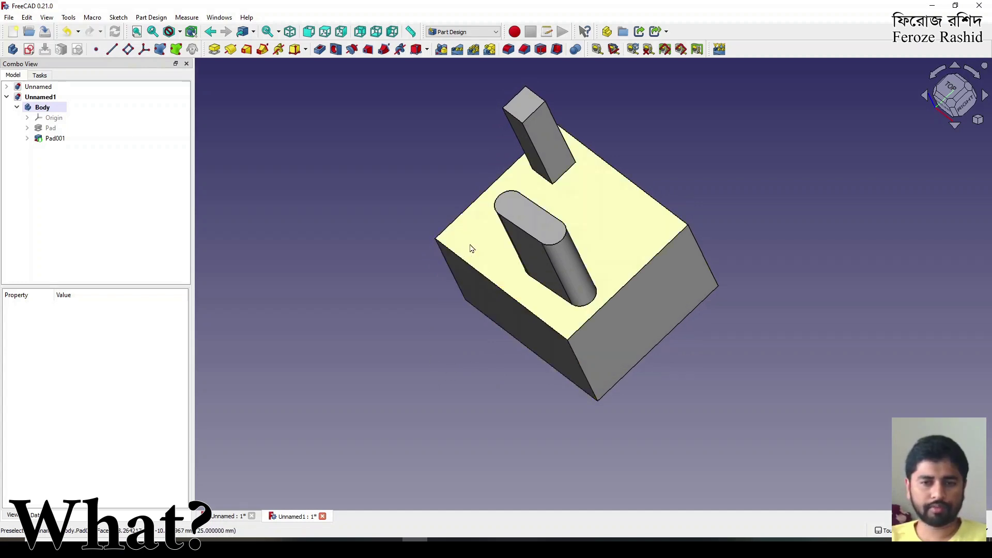
left_click_drag(596, 343, 544, 352, "shift")
left_click(620, 259)
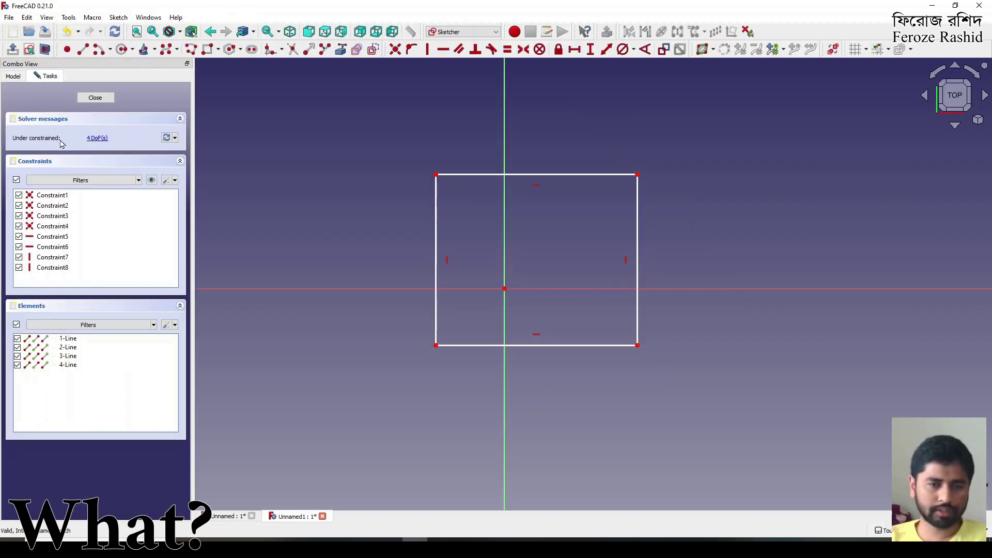
left_click(123, 50)
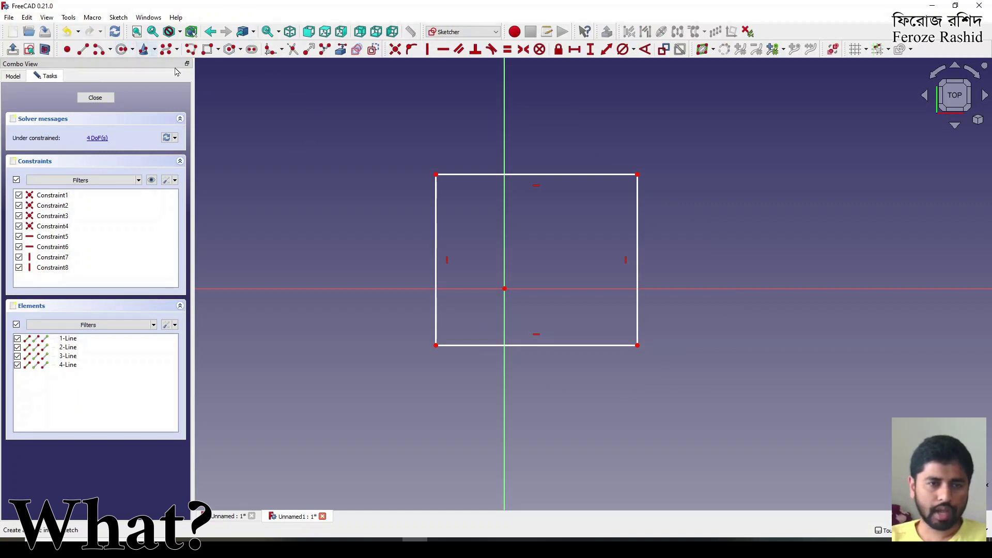
left_click(579, 208)
left_click(594, 224)
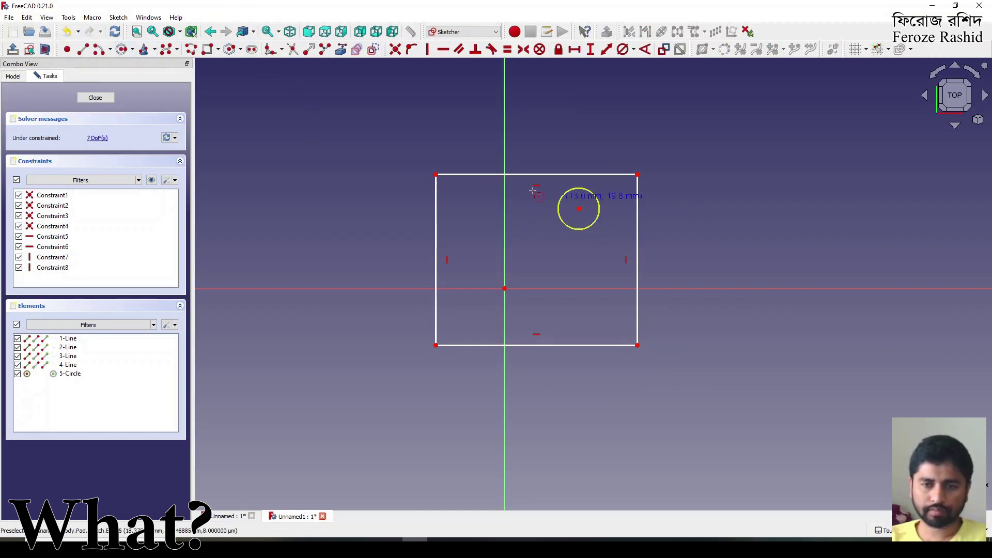
left_click(96, 98)
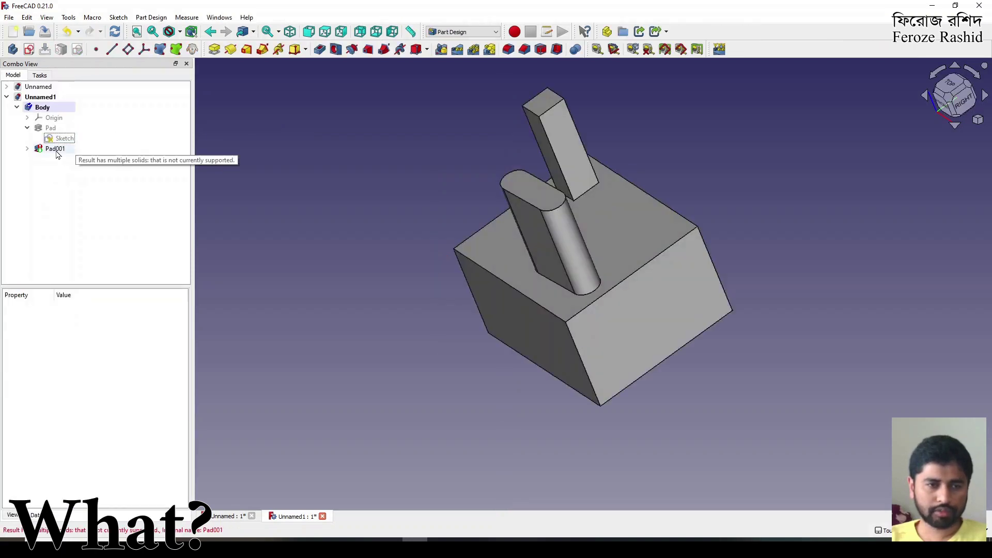
Examine the second pad's error state and its properties after the base sketch edit.
left_click(41, 150)
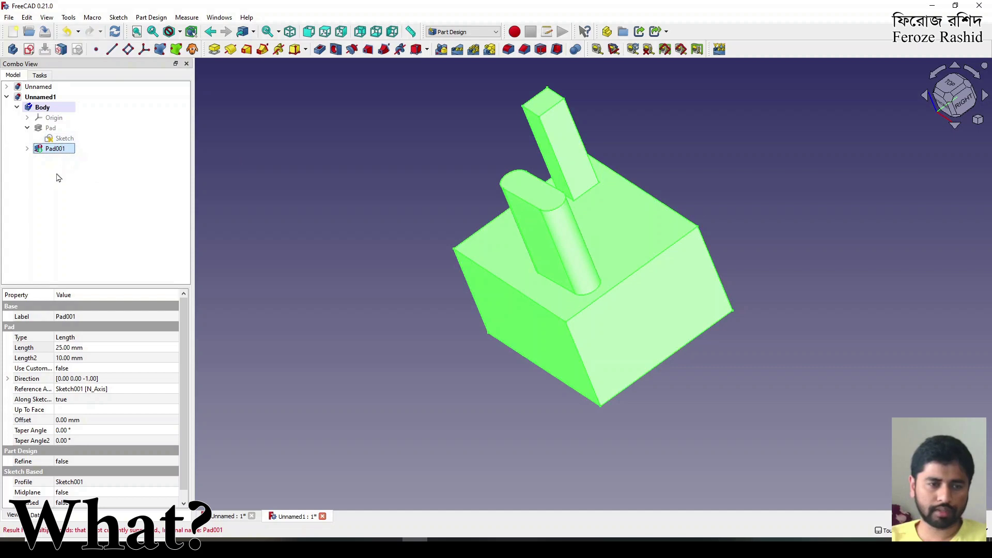
left_click(59, 178)
left_click(54, 151)
left_click(76, 190)
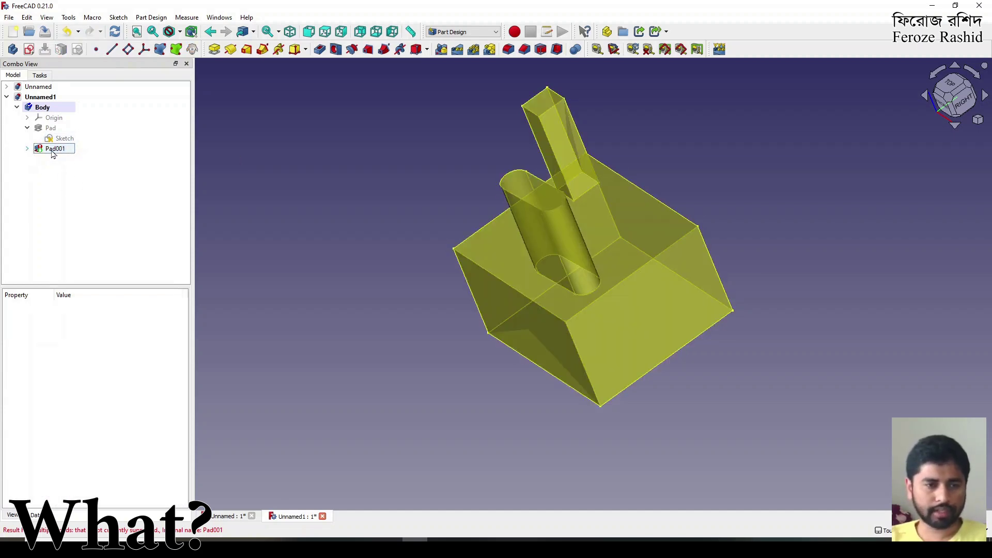
left_click(46, 149)
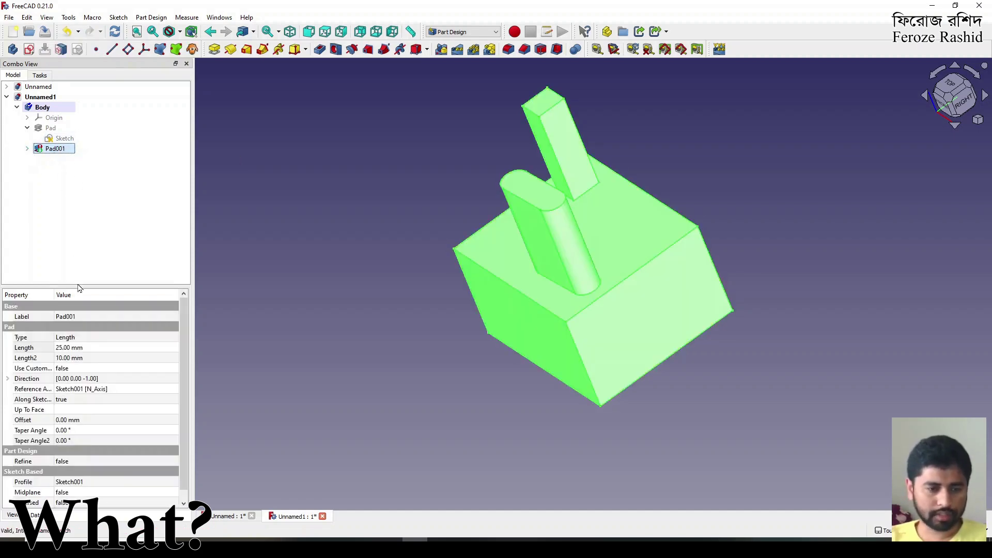
Inspect the second pad's sketch entry and open the base sketch to check its geometry, closing it without edits.
left_click(27, 148)
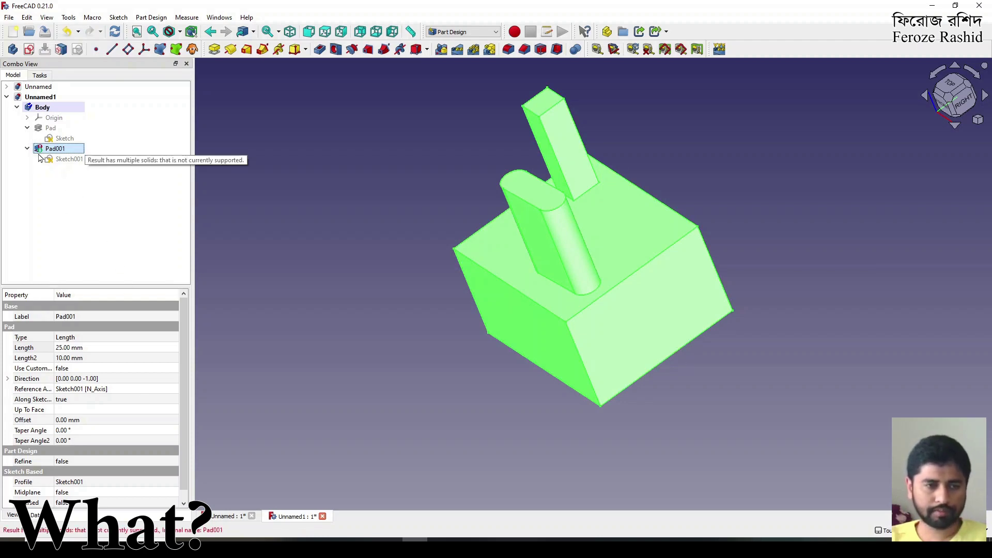
left_click(64, 169)
left_click(60, 142)
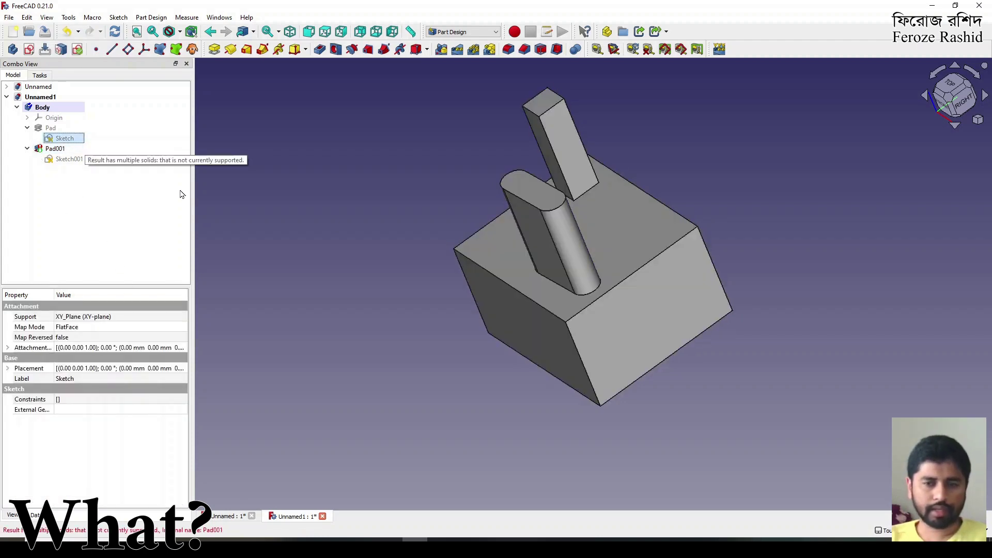
double_click(64, 138)
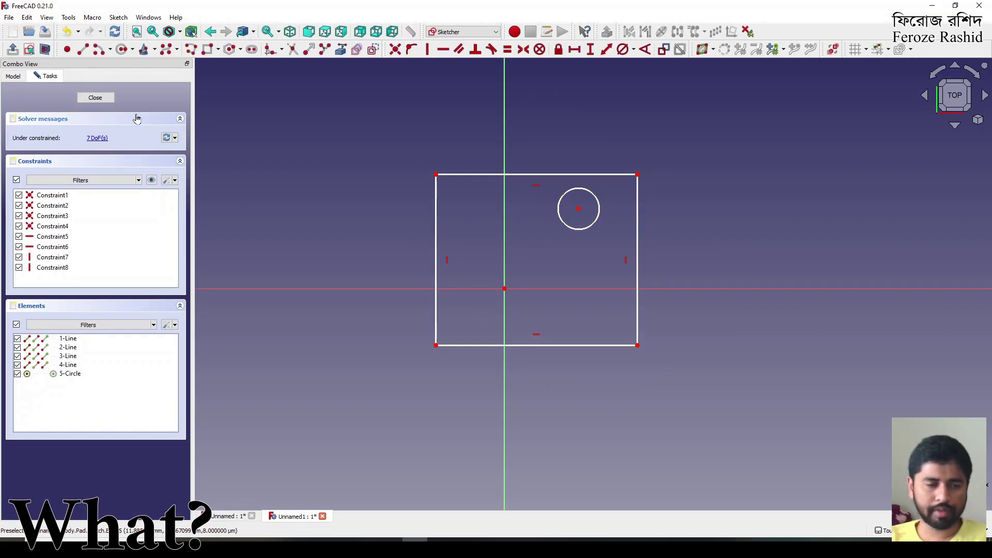
left_click(95, 97)
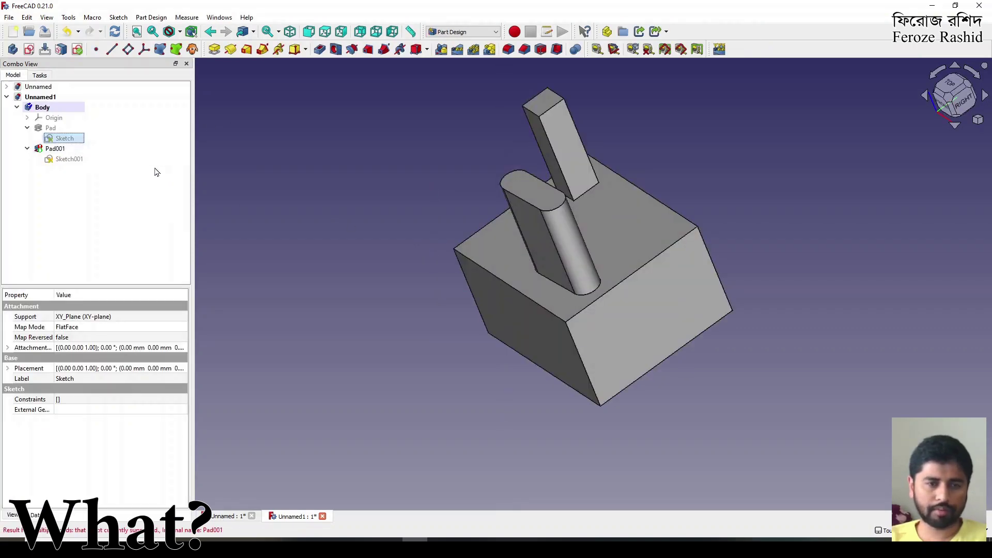
Set the second pad's length to 35 mm.
left_click(55, 151)
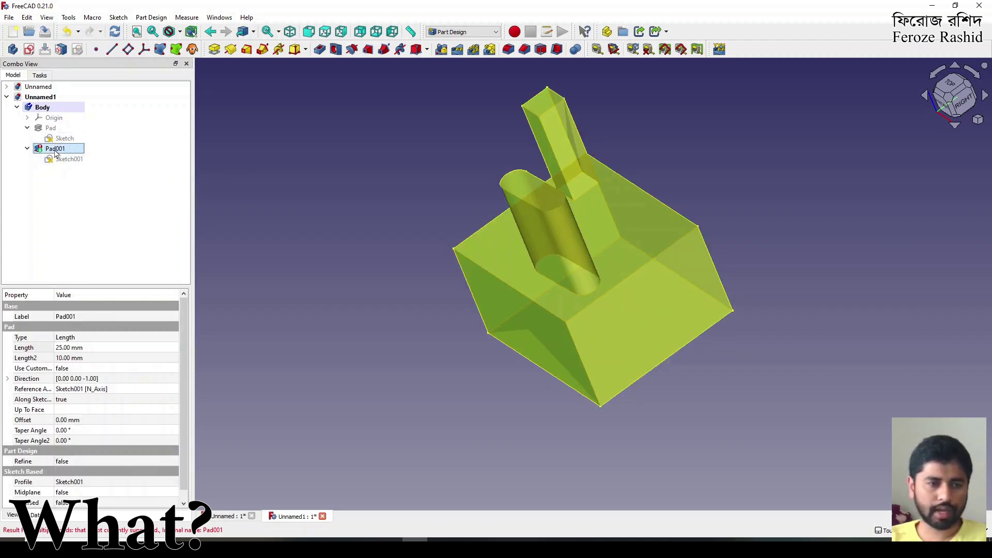
left_click(76, 347)
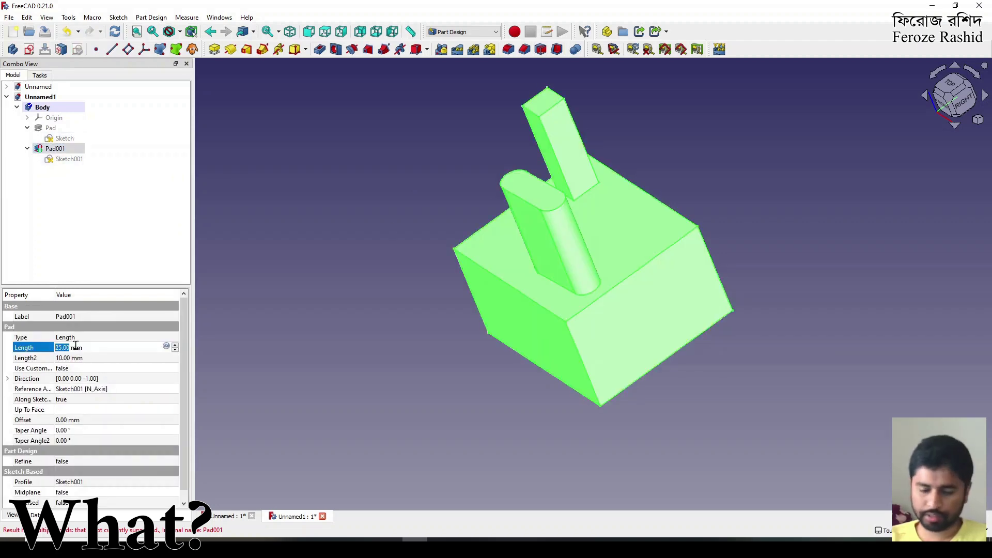
type("10")
key("Return")
left_click(271, 370)
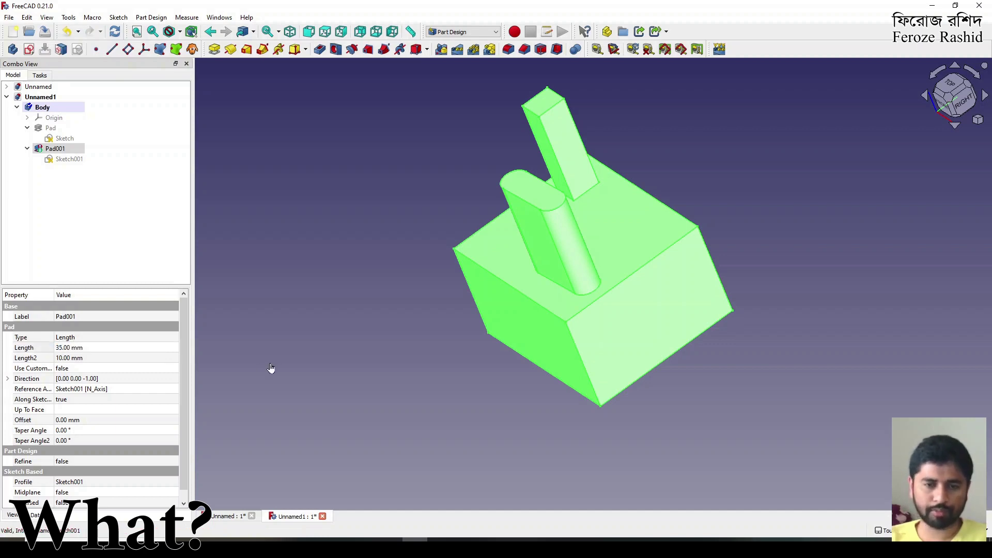
Compare the second pad's error state with the extruded block, cylinder and slot model in the first document.
left_click(48, 150)
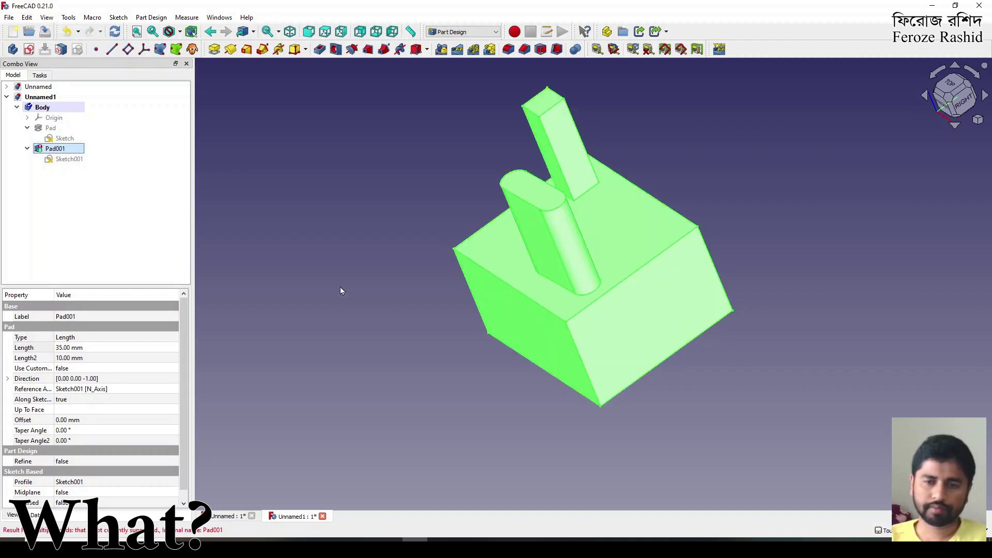
left_click(509, 390)
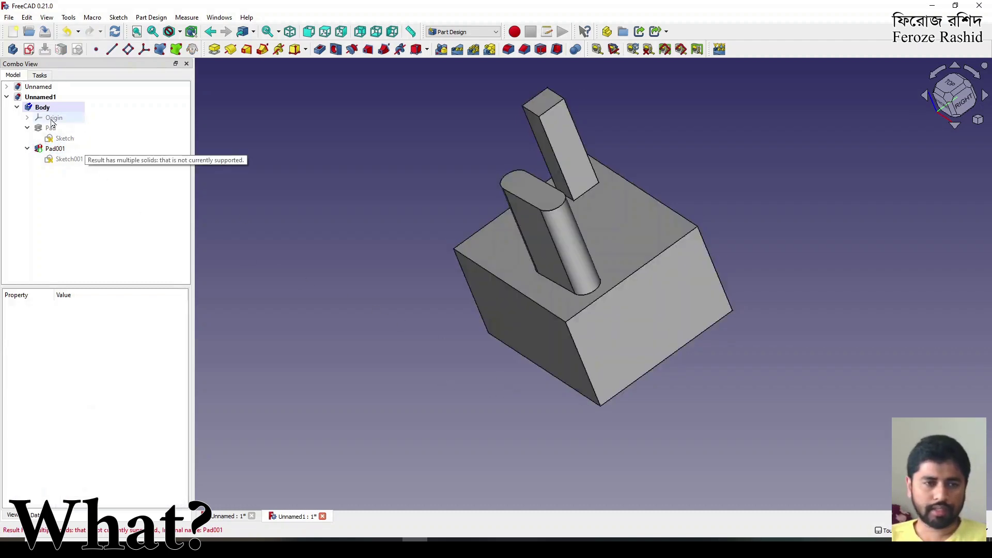
double_click(41, 89)
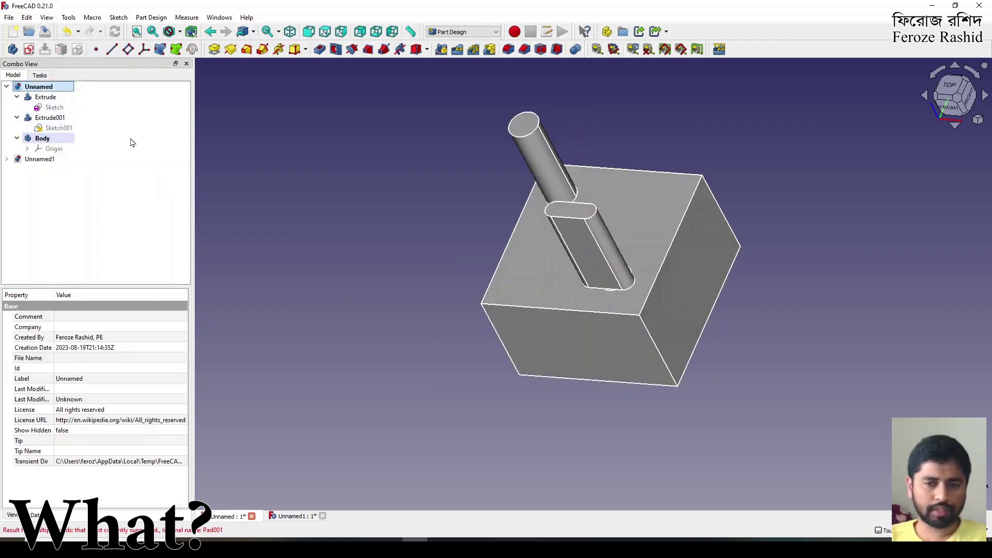
middle_click_drag(656, 249, 782, 267)
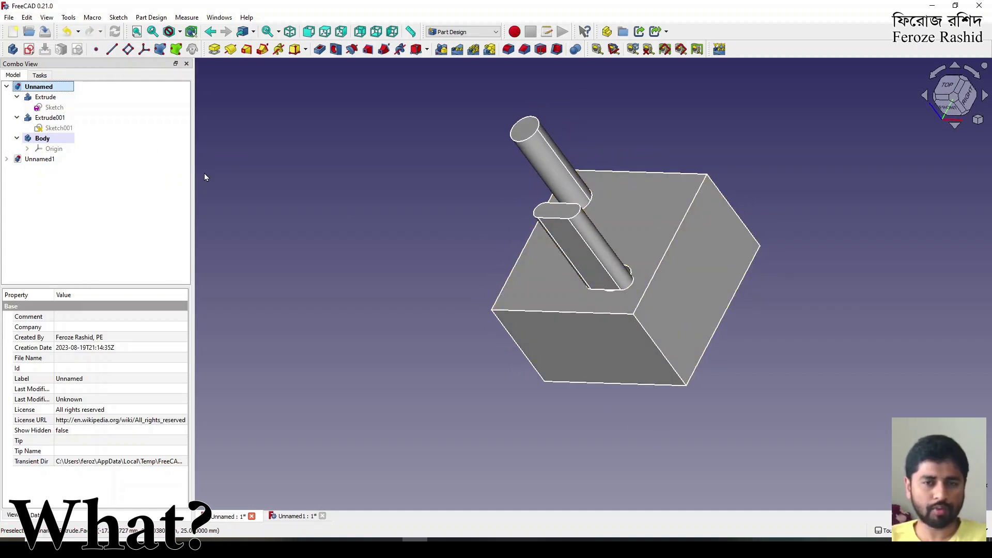
double_click(40, 158)
left_click(61, 150)
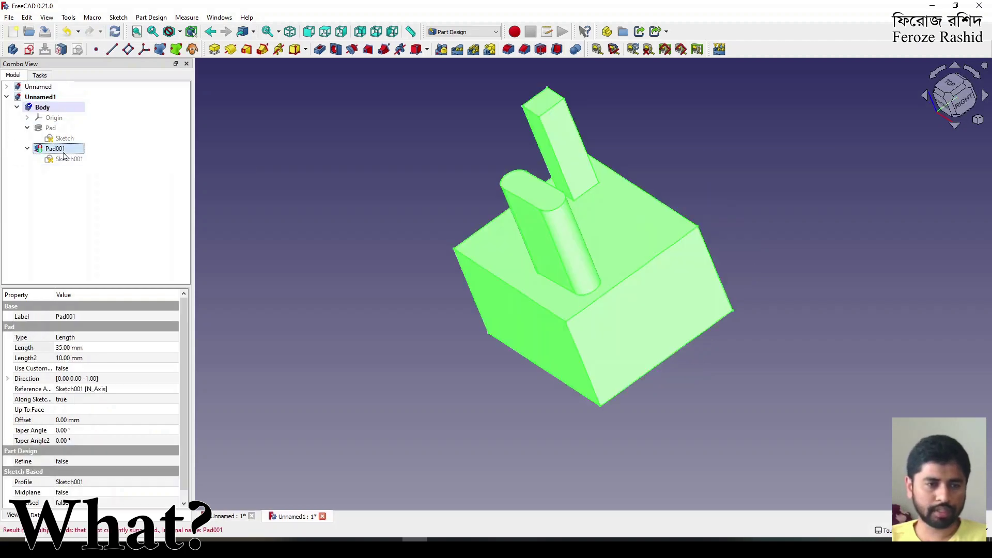
left_click(392, 310)
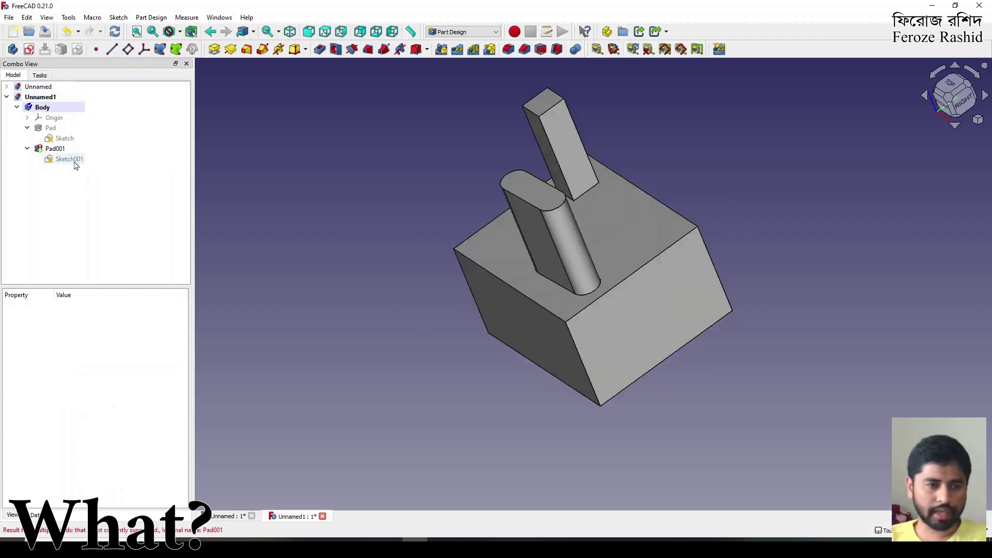
left_click(61, 149)
left_click(332, 325)
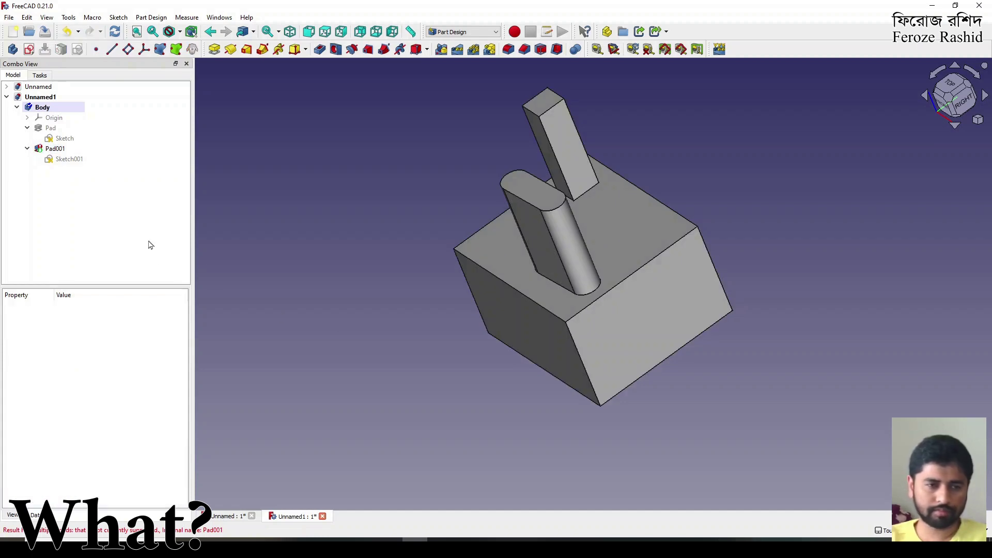
Try to recompute the second pad on its own.
left_click(56, 149)
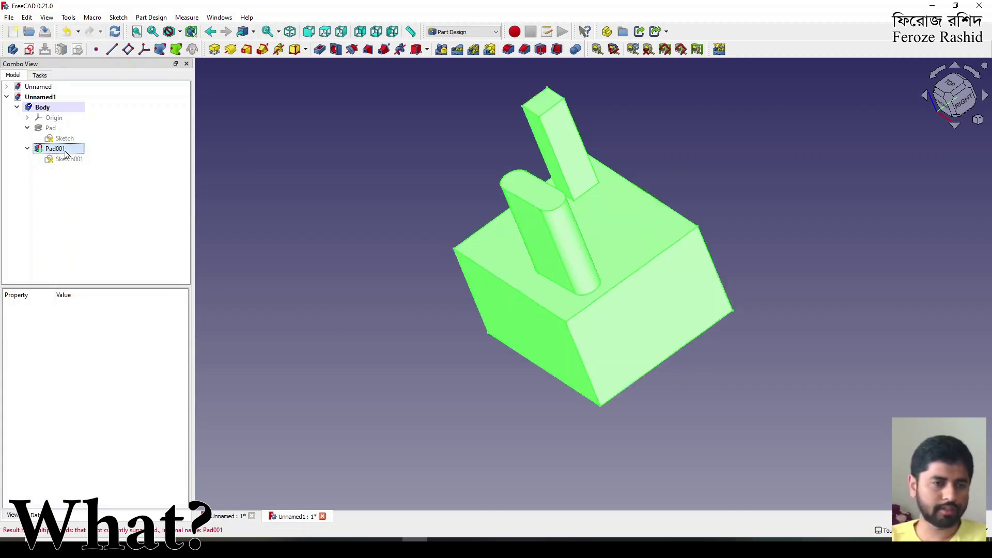
right_click(64, 149)
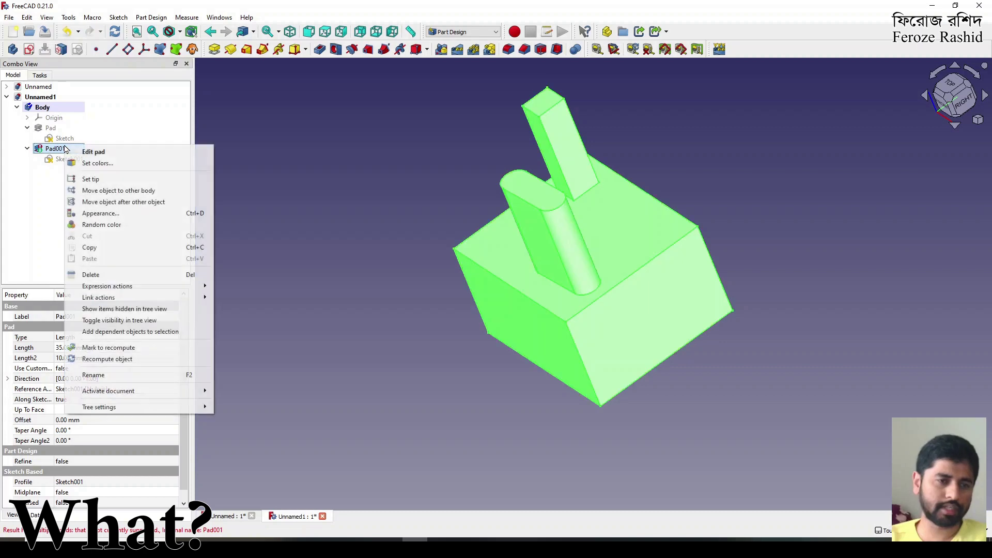
left_click(107, 359)
left_click(295, 325)
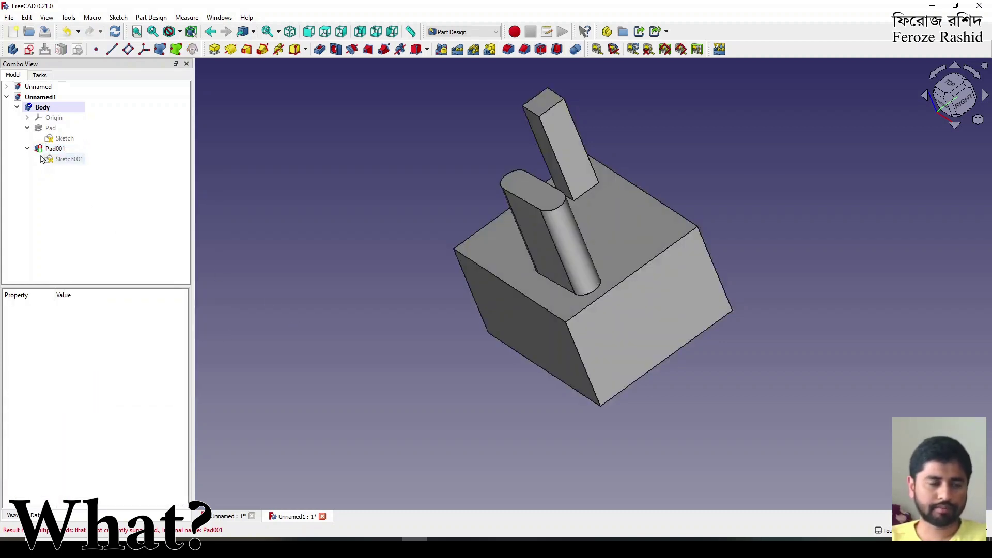
Reattach the second pad's sketch to the base block's top face, using the Plane face attachment mode.
left_click(56, 148)
left_click(70, 160)
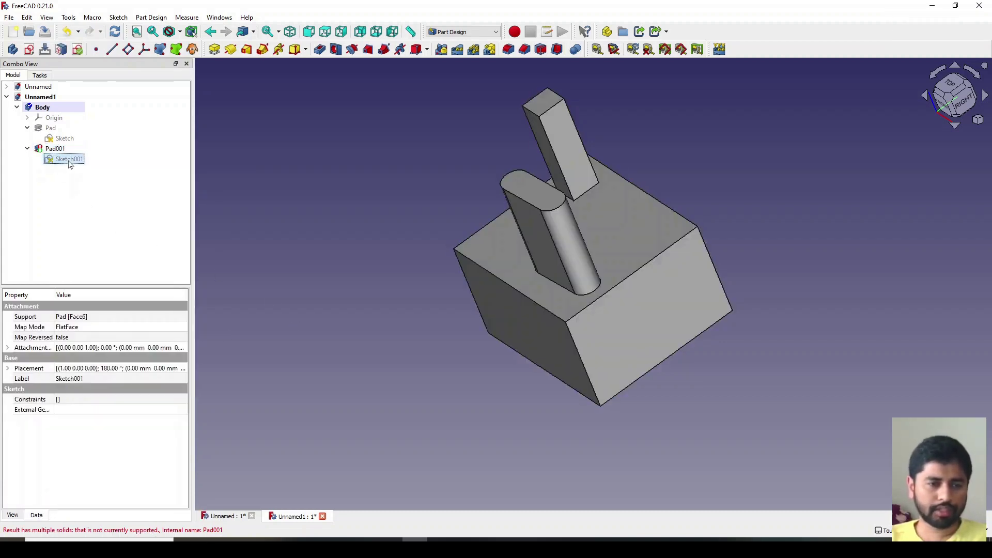
left_click(155, 328)
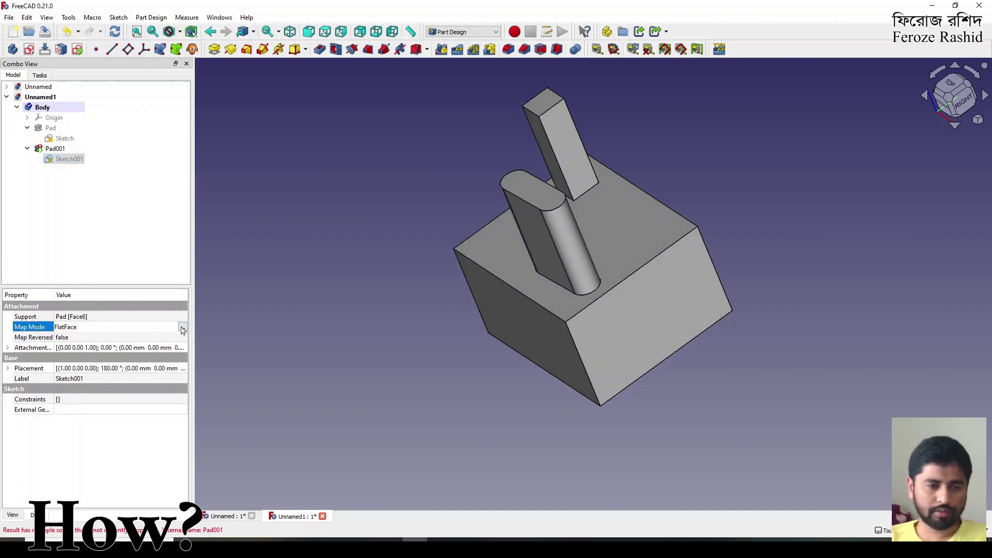
left_click(182, 327)
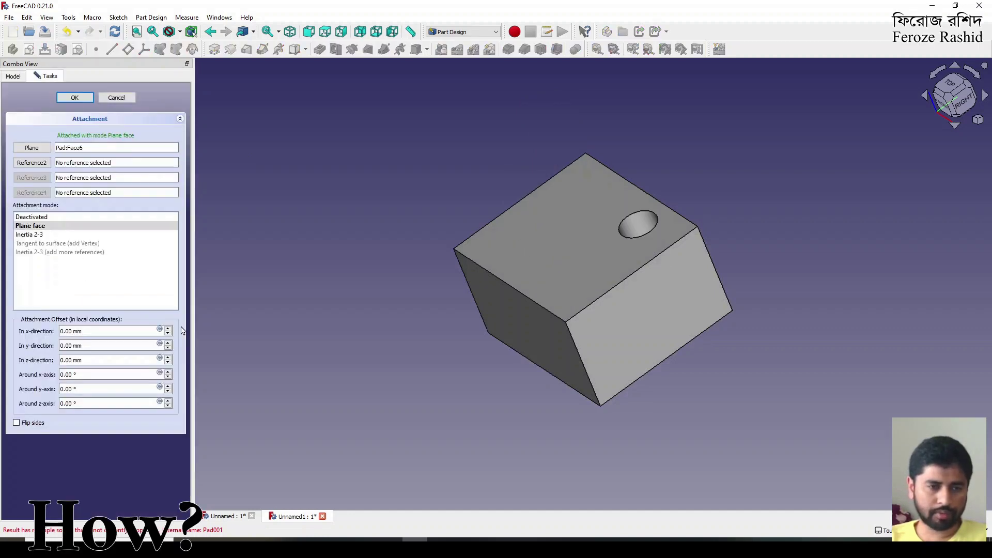
left_click(32, 148)
left_click(526, 254)
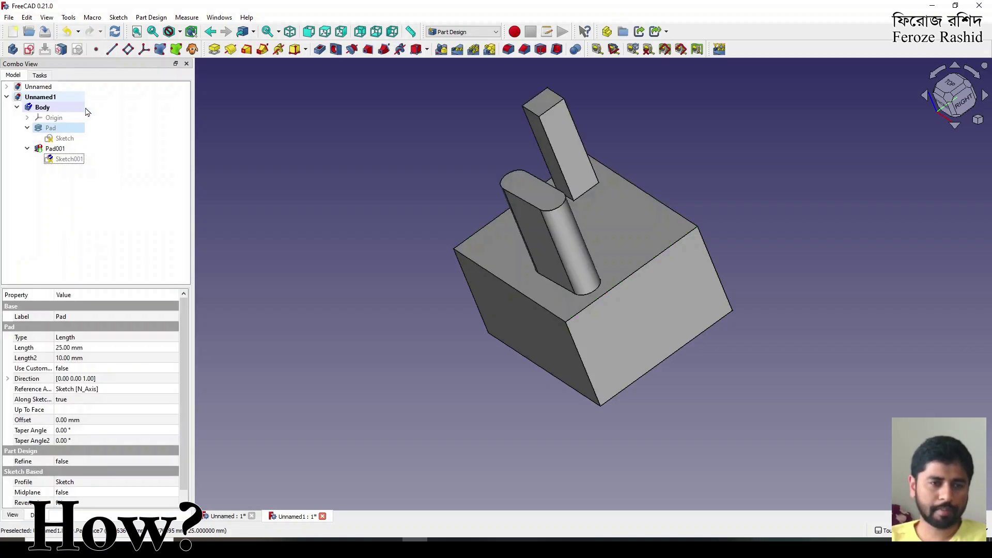
left_click(311, 277)
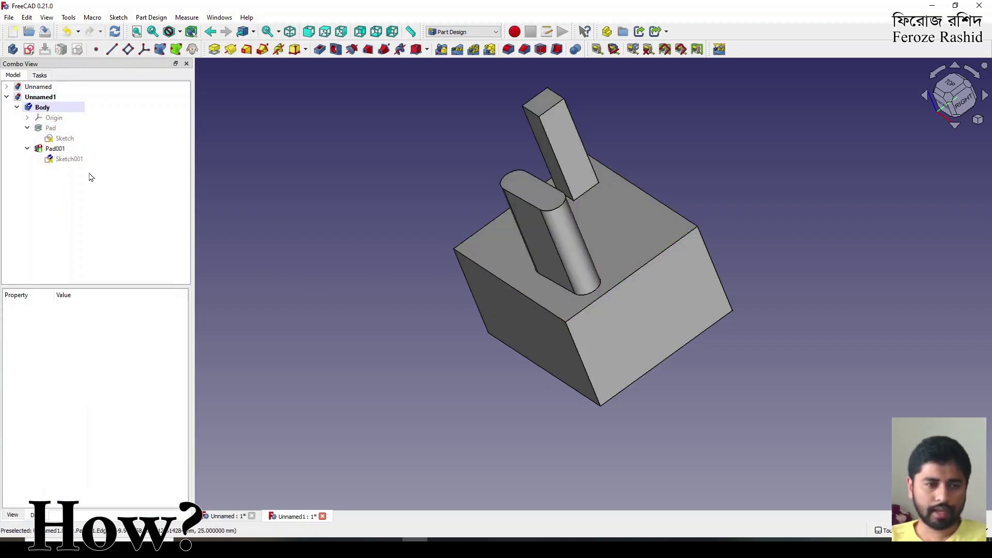
Recompute the model to rebuild the second pad from its reattached sketch.
left_click(65, 158)
left_click(64, 177)
mouse_move(58, 152)
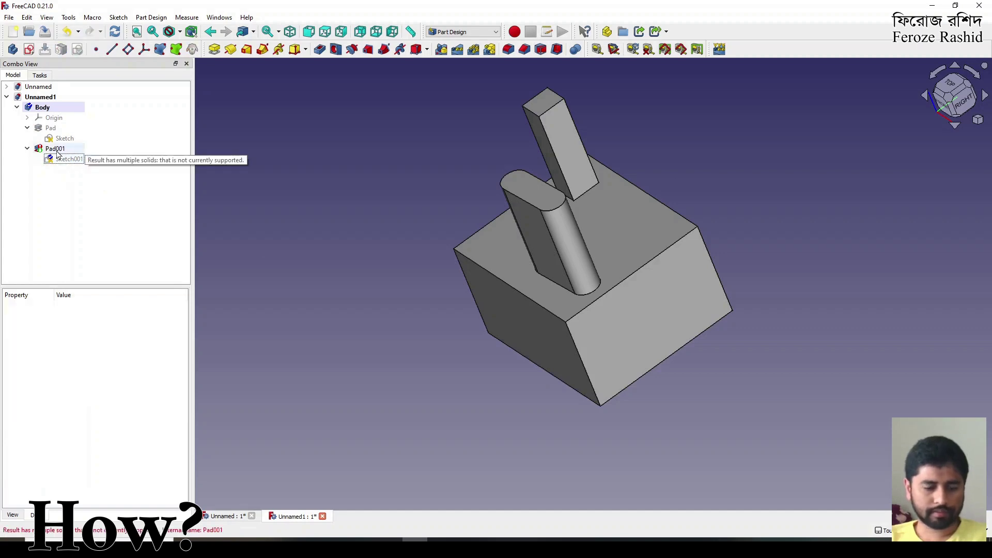
left_click(58, 150)
left_click(69, 178)
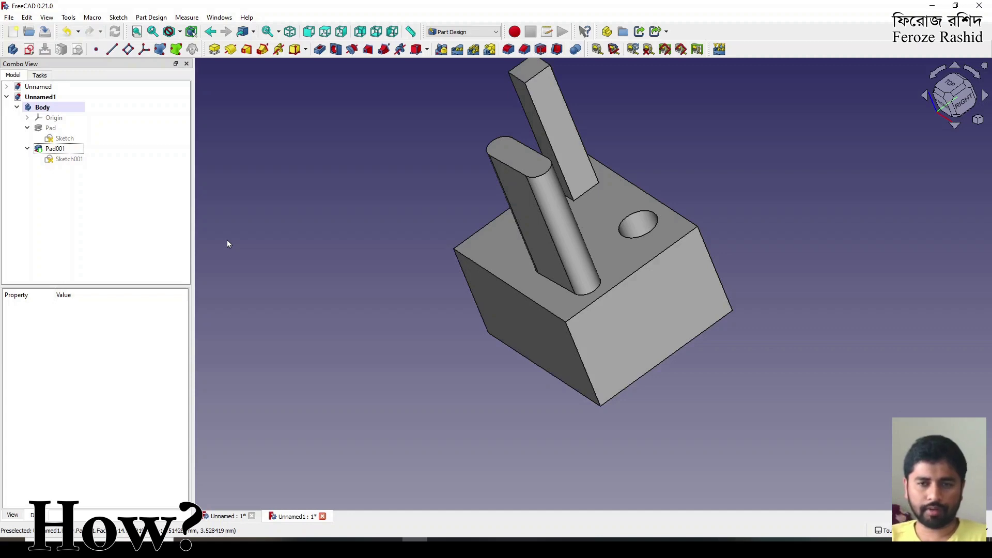
Examine the block's top face and the slot boss's end face as possible sketch supports.
left_click(518, 266)
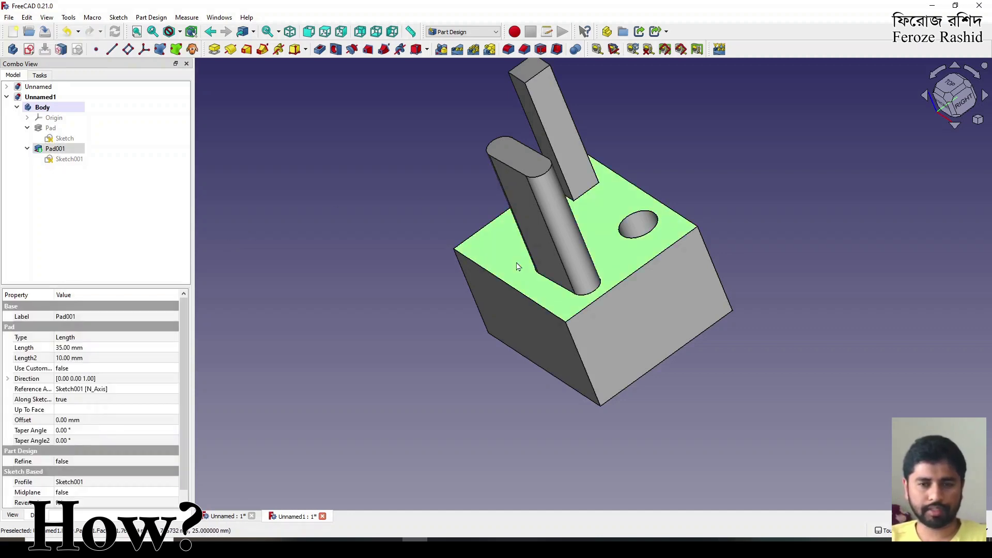
left_click(520, 155)
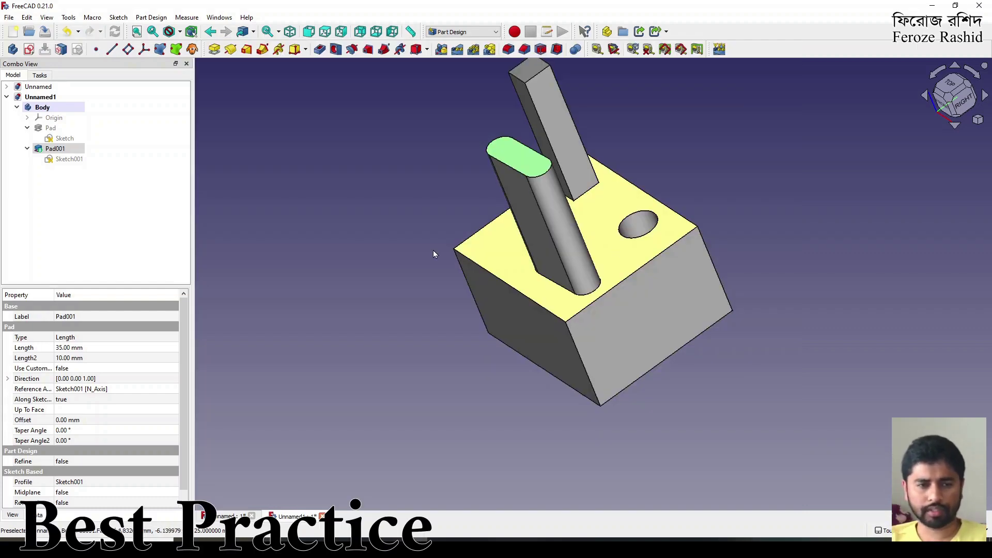
left_click(394, 253)
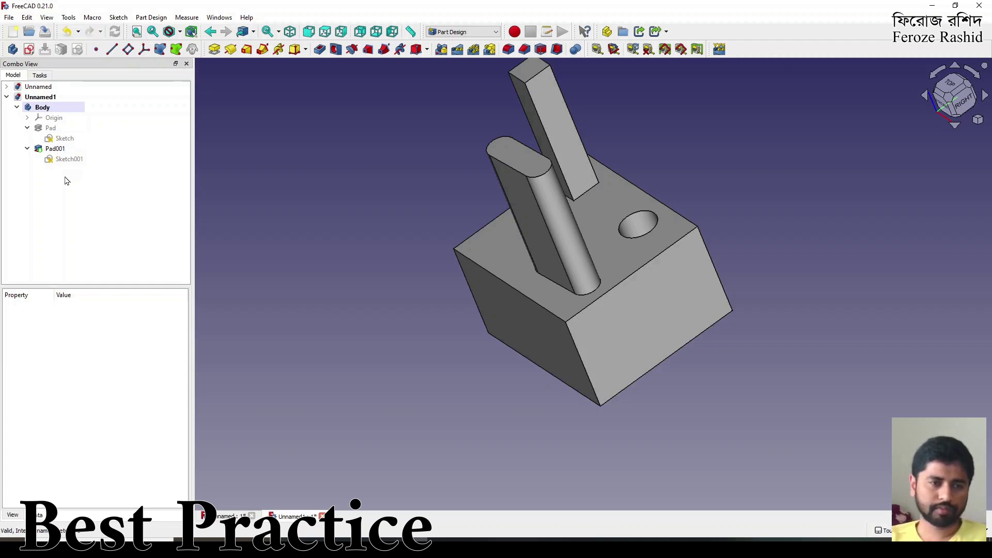
Create a new document and sketch a rectangle about 49.3 mm by 34.5 mm around the origin on the XY plane.
key("ctrl+n")
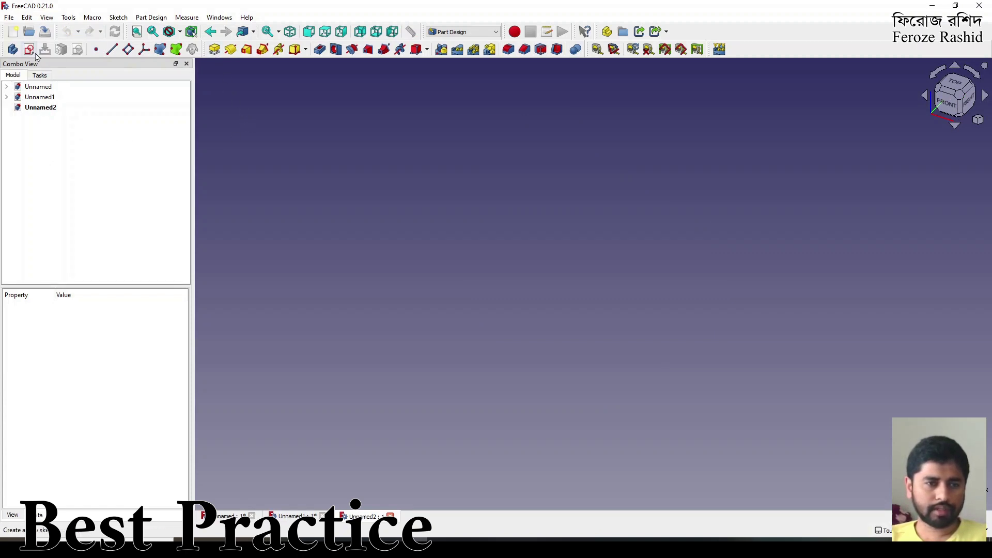
left_click(215, 52)
left_click(520, 183)
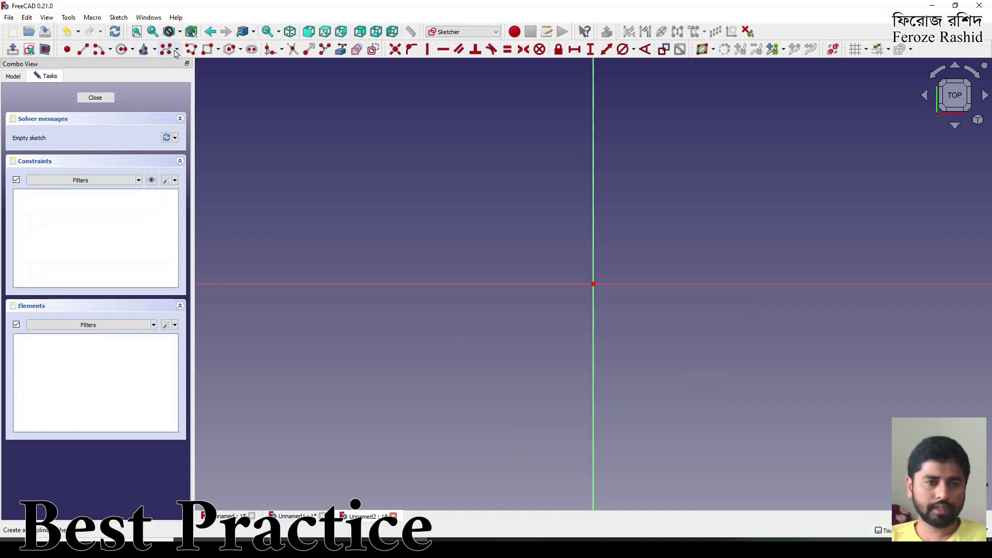
left_click(208, 49)
left_click(510, 343)
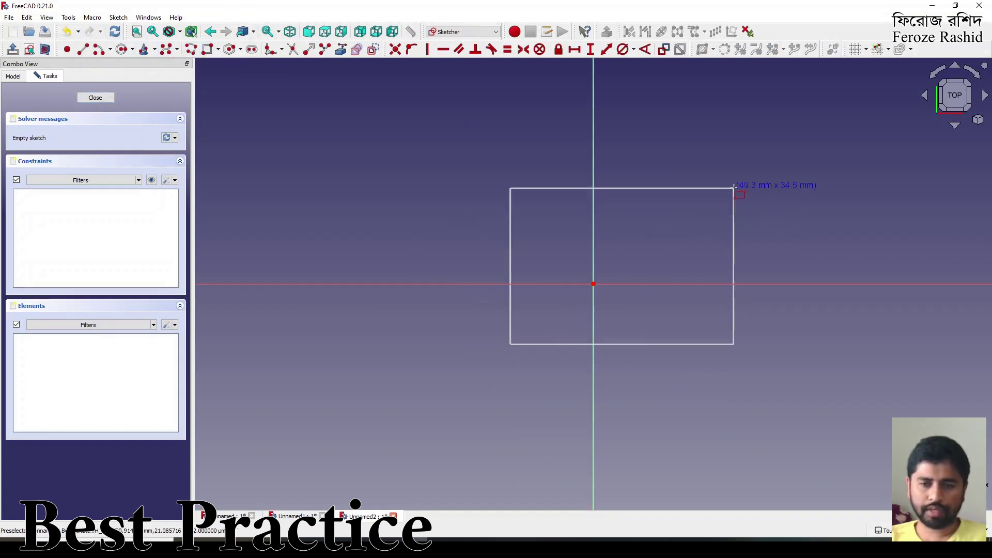
left_click(734, 188)
left_click(95, 97)
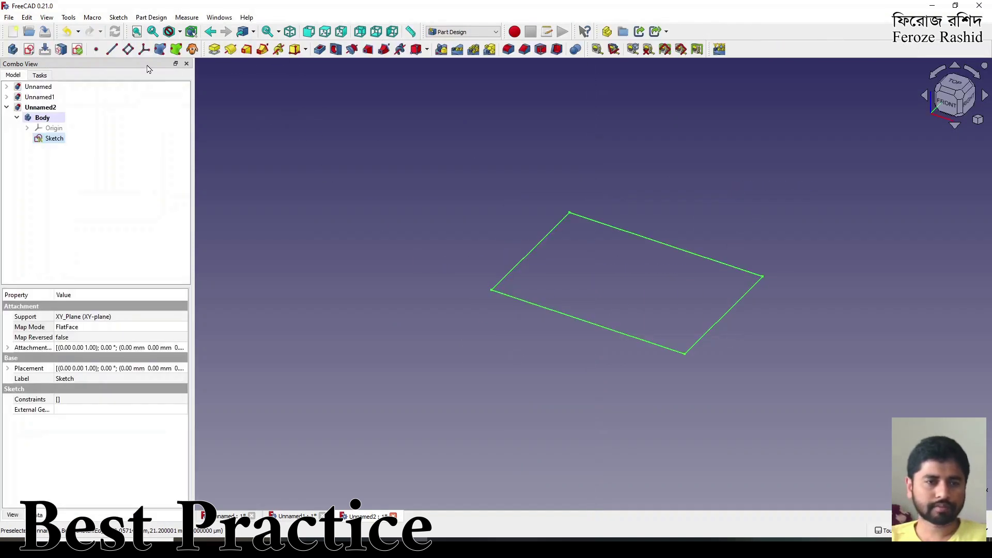
Pad the rectangle sketch to a length of 25 mm and check the block's top face.
left_click(215, 50)
type("25")
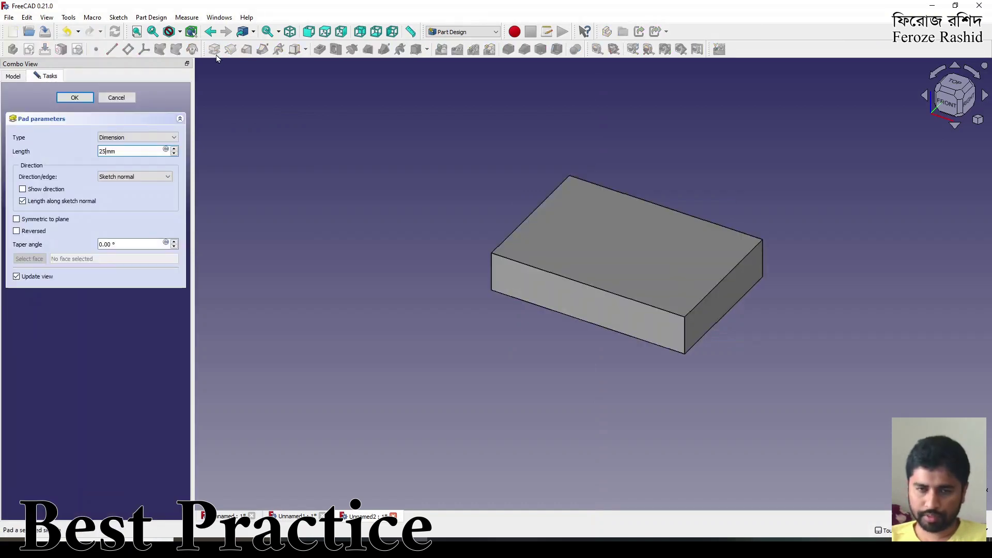
key("Return")
left_click(574, 175)
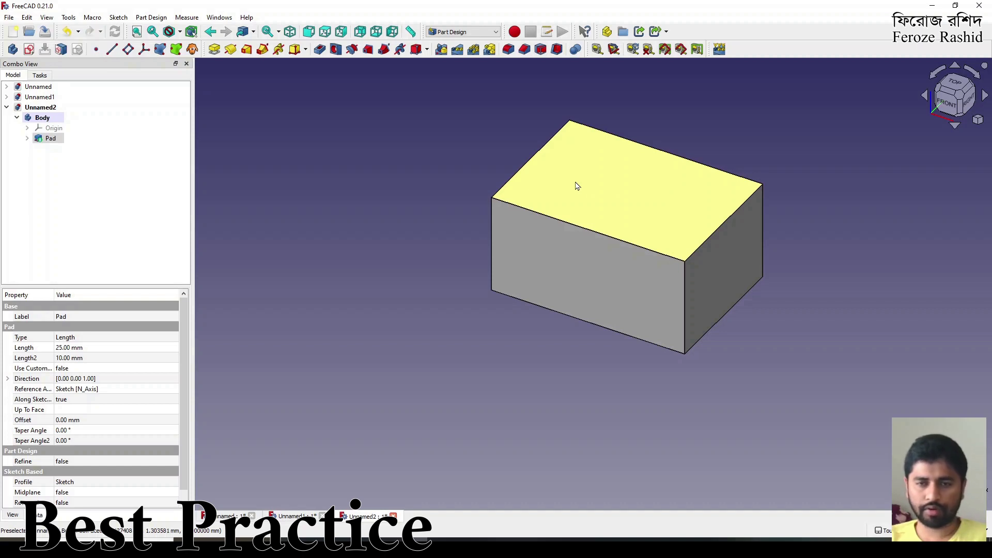
left_click(476, 176)
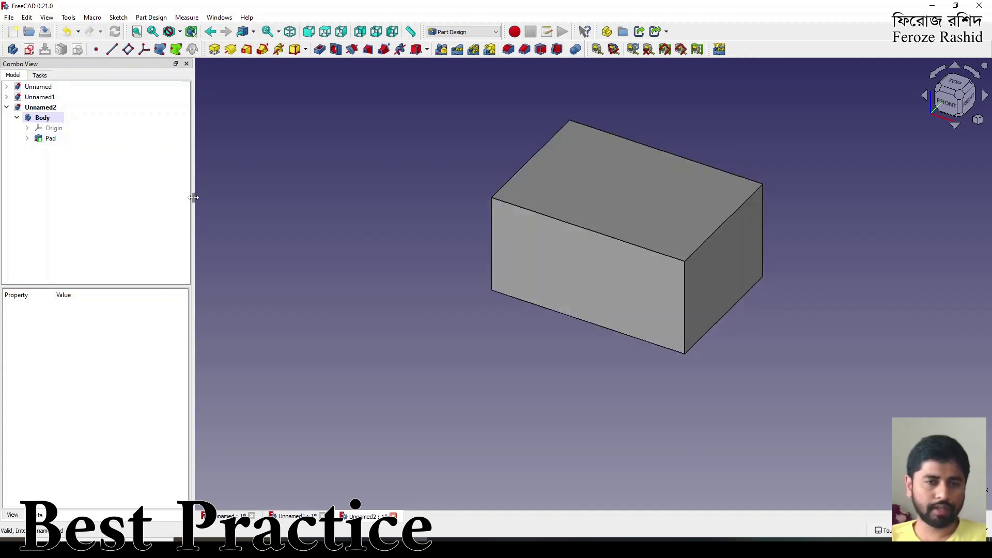
Hide the pad and show the body's origin planes and axes.
left_click(50, 139)
key("space")
left_click(54, 128)
key("space")
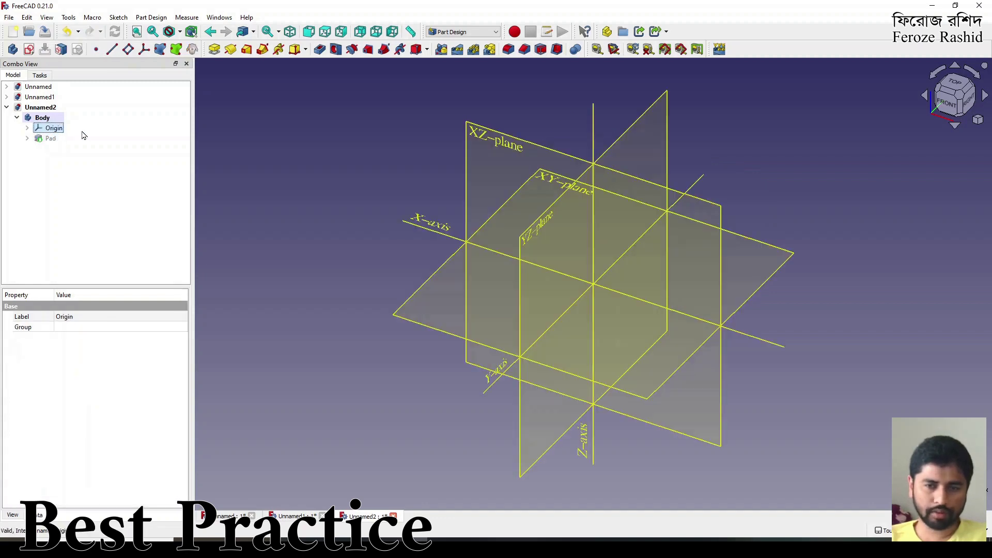
Create a datum plane attached to the body's XY plane in Plane face mode.
left_click(333, 261)
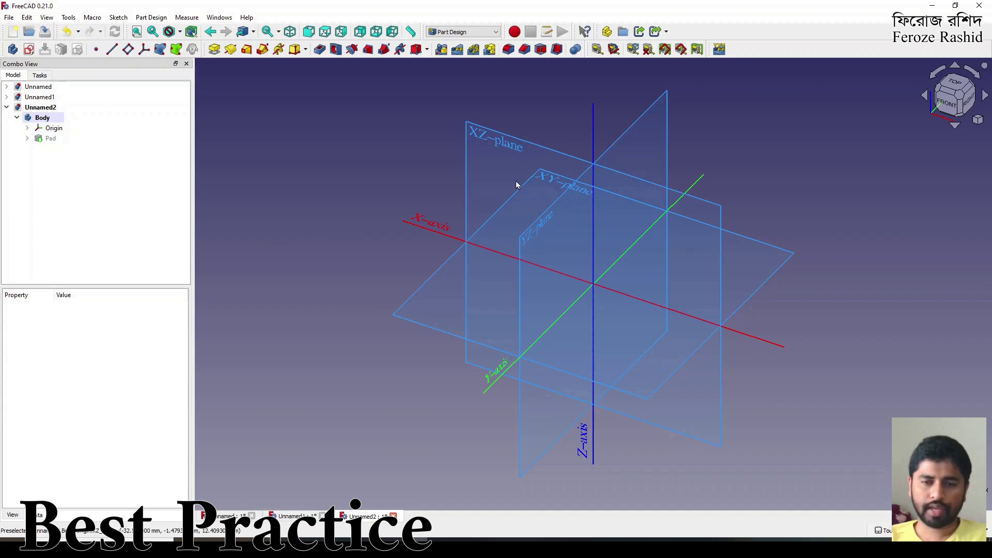
left_click(541, 181)
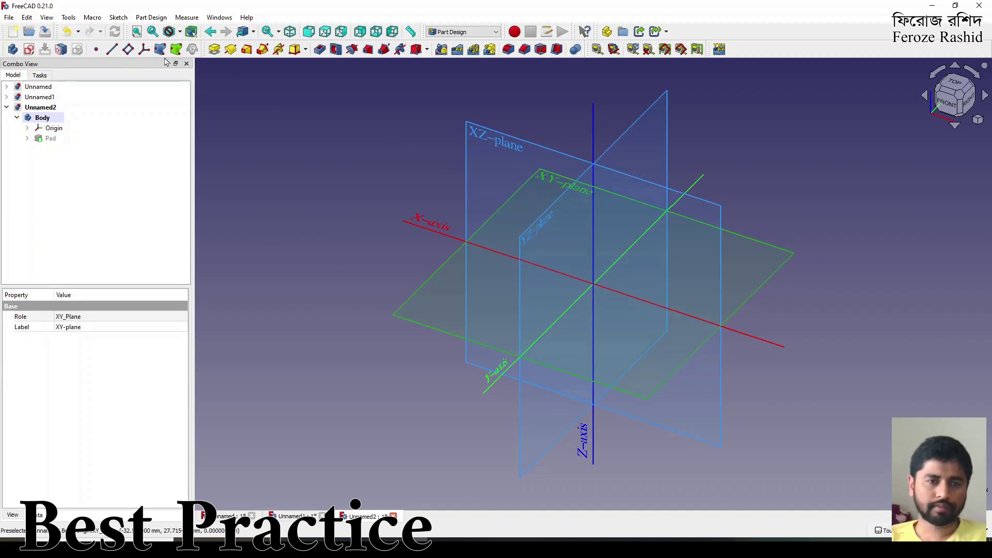
left_click(420, 162)
left_click(550, 183)
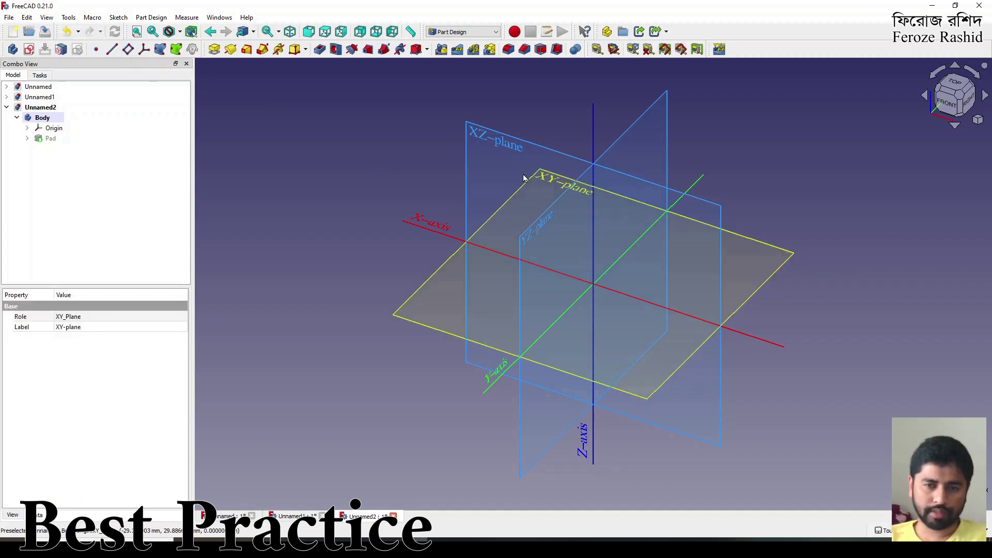
left_click(126, 51)
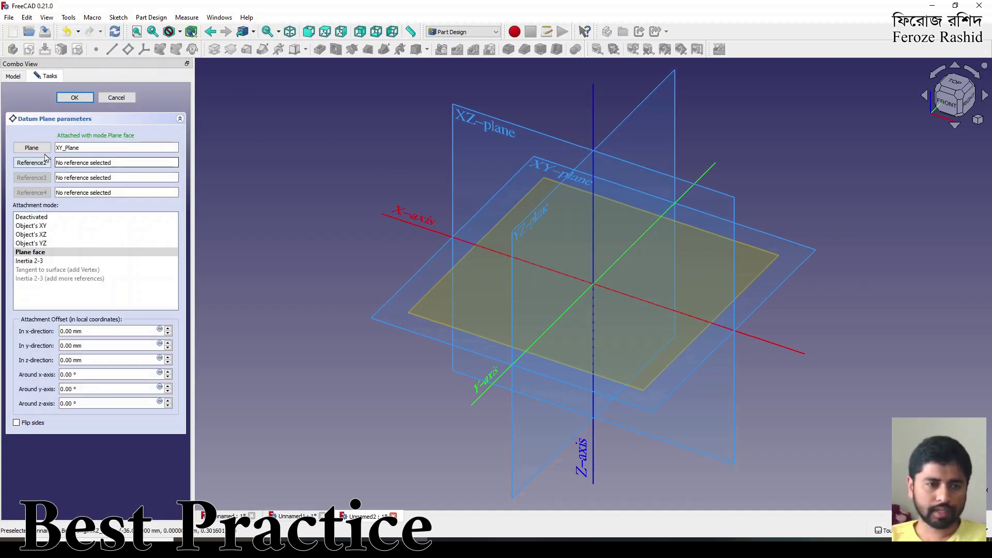
left_click(74, 98)
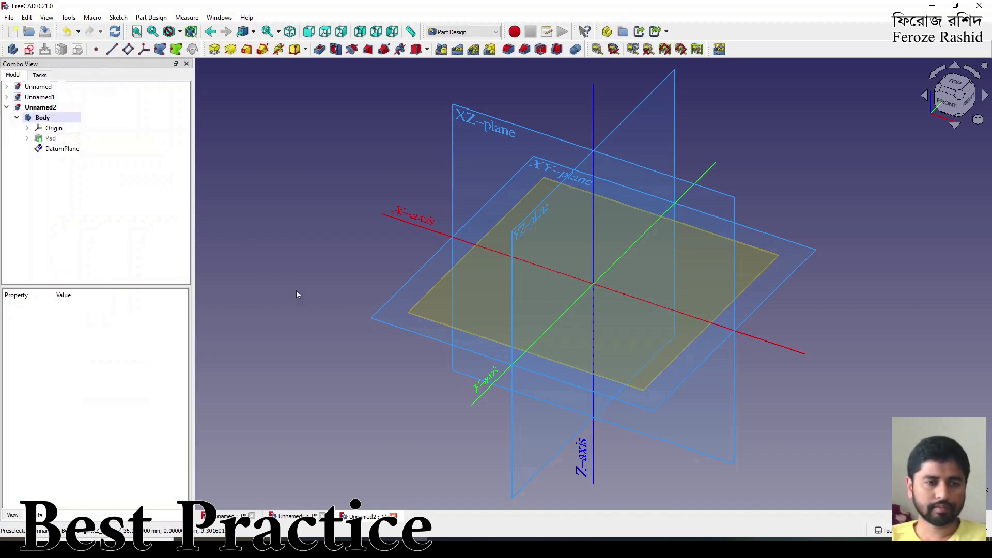
Show the hidden base pad again alongside the new datum plane.
left_click(68, 148)
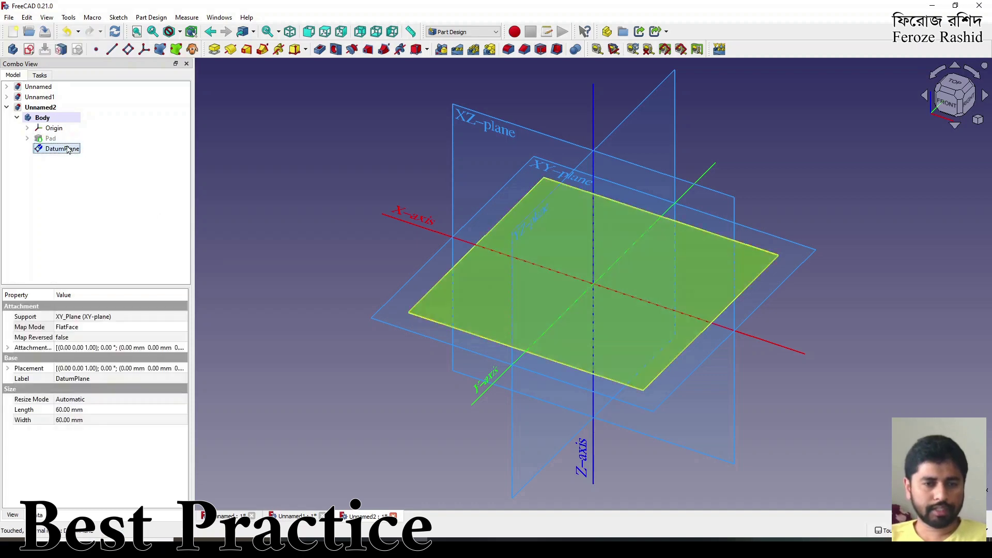
left_click(57, 138)
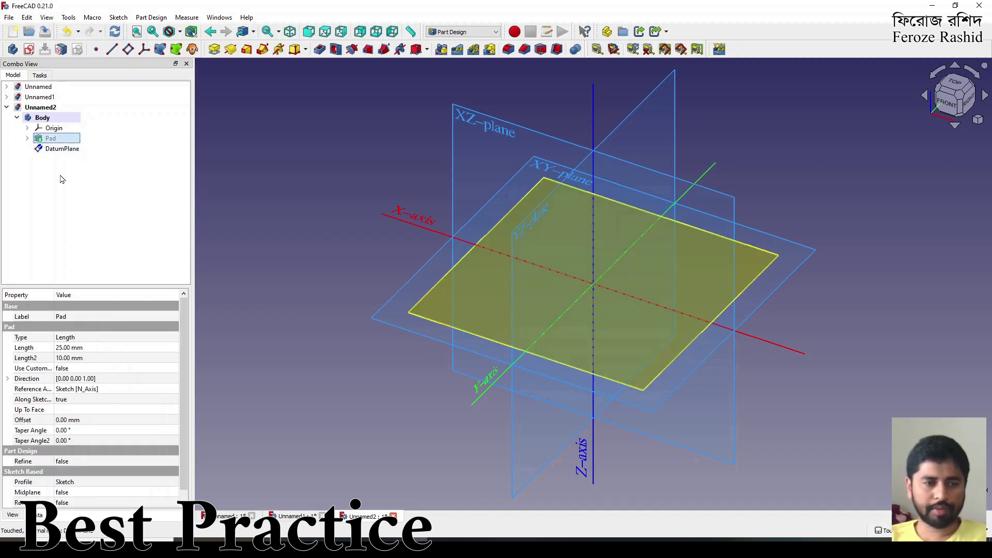
key("space")
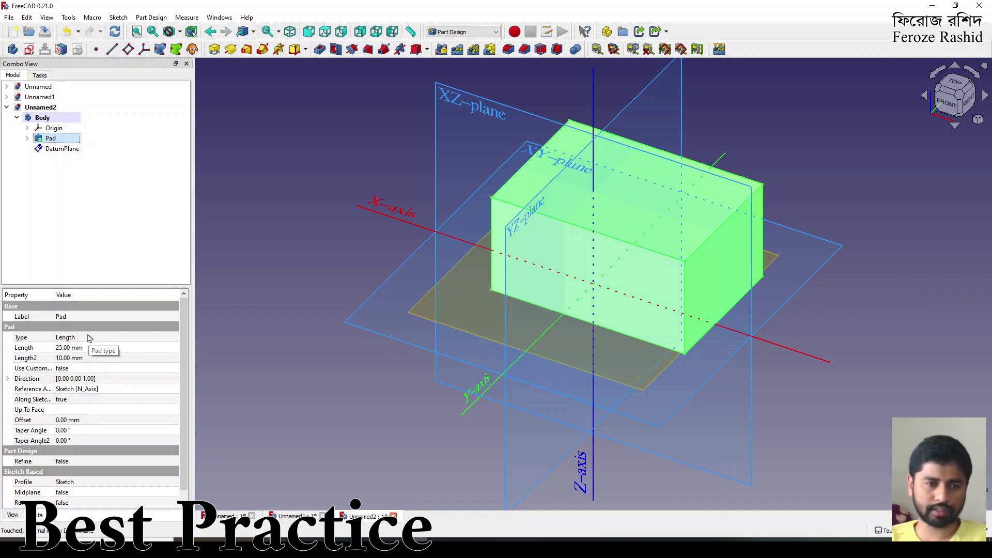
Set the datum plane's attachment offset position in z to 25 mm.
left_click(72, 149)
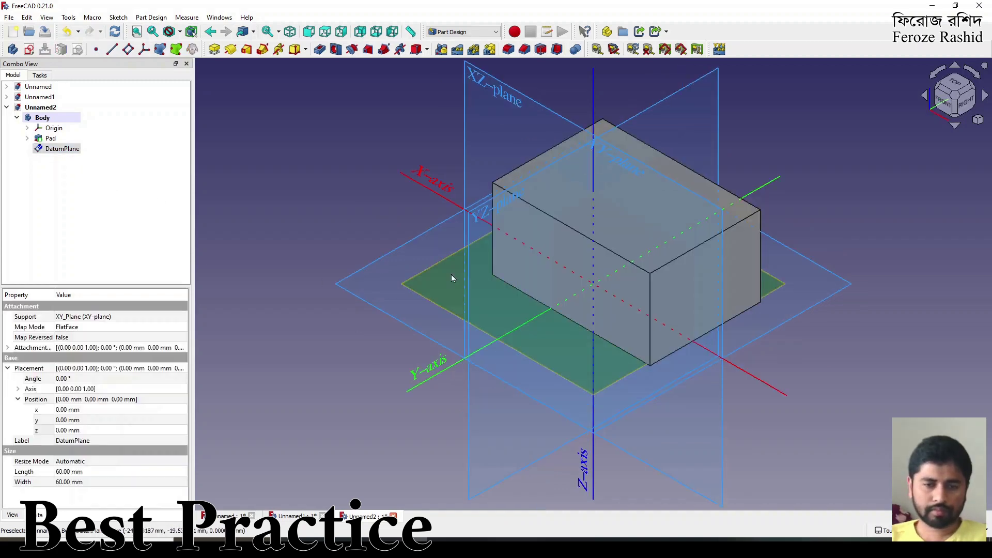
left_click(71, 149)
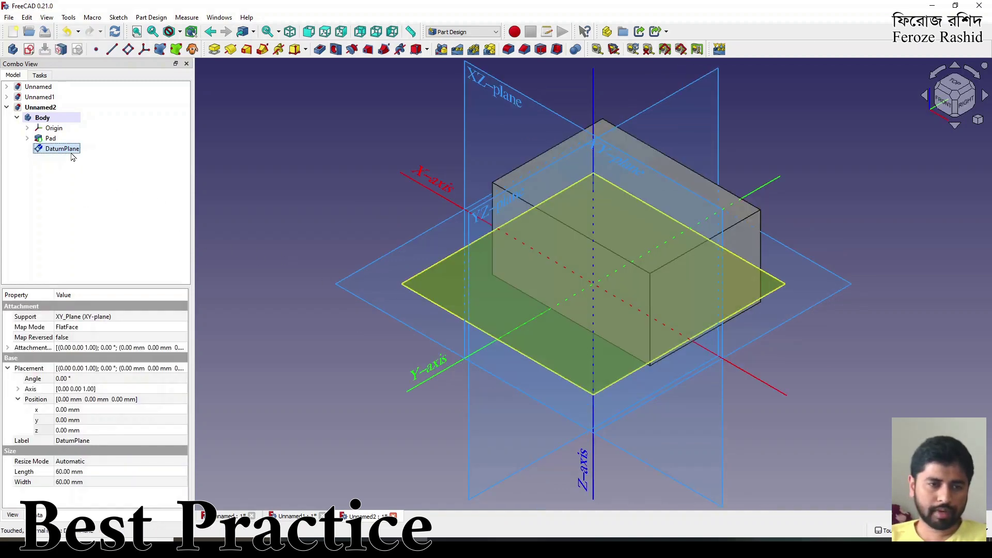
left_click(7, 347)
left_click(17, 378)
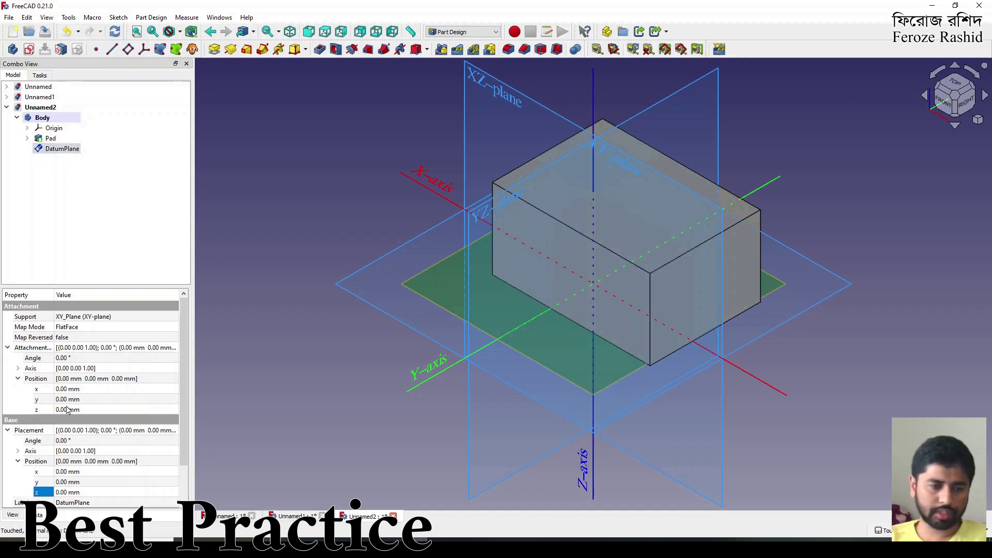
left_click(67, 409)
type("25")
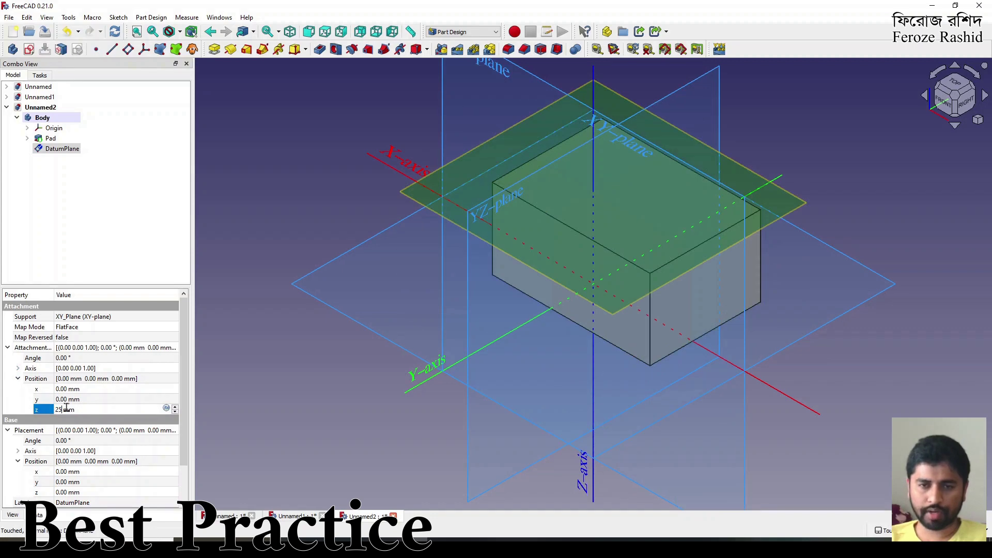
key("Return")
left_click(222, 275)
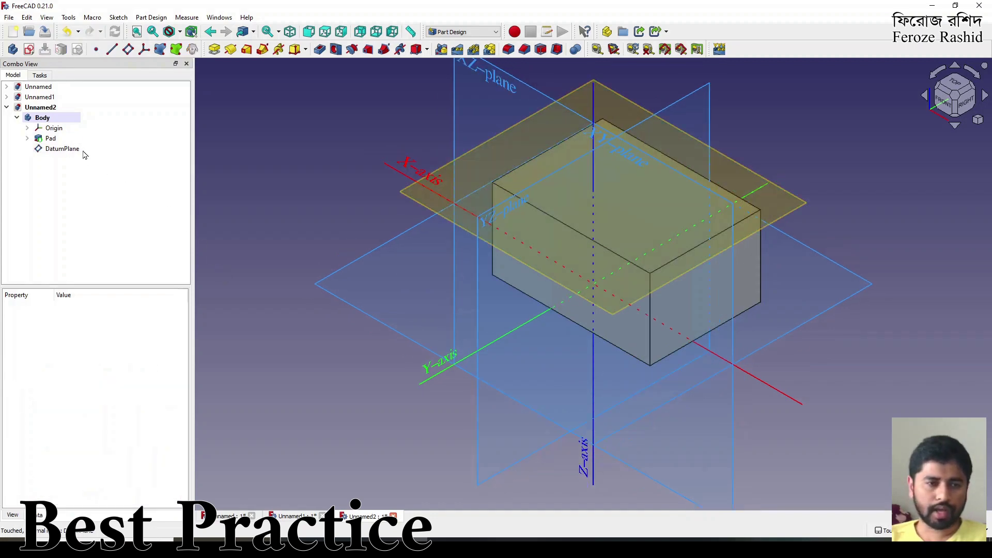
Hide the body's origin planes and axes and compare the datum plane with the block's top face.
left_click(54, 128)
key("space")
left_click(241, 204)
left_click_drag(533, 239, 579, 217, "shift")
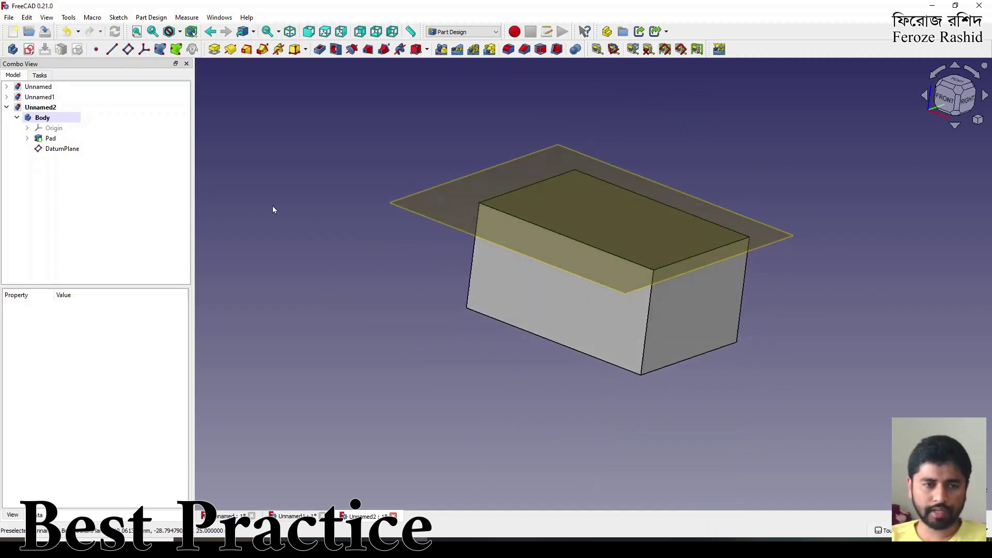
left_click(64, 149)
left_click(57, 139)
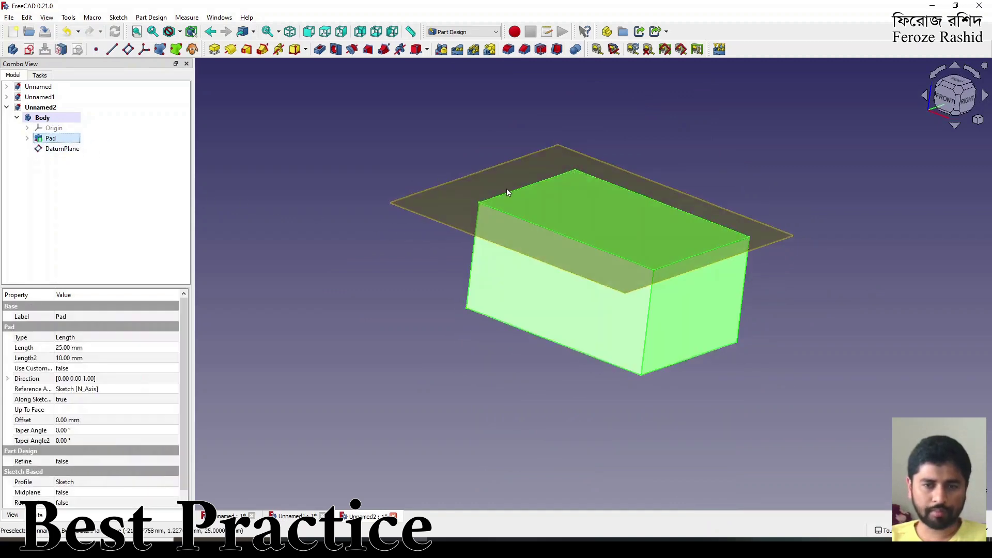
left_click(263, 207)
left_click_drag(407, 260, 418, 311, "shift")
scroll(491, 237, "up", 2)
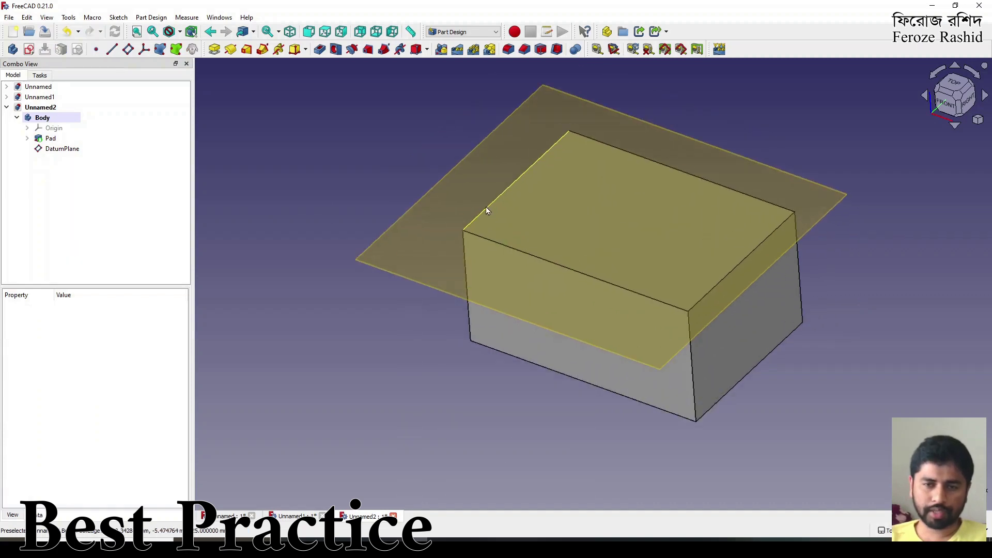
Sketch a circle and a hexagon on the datum plane, both within the outline of the block's top face.
left_click(415, 237)
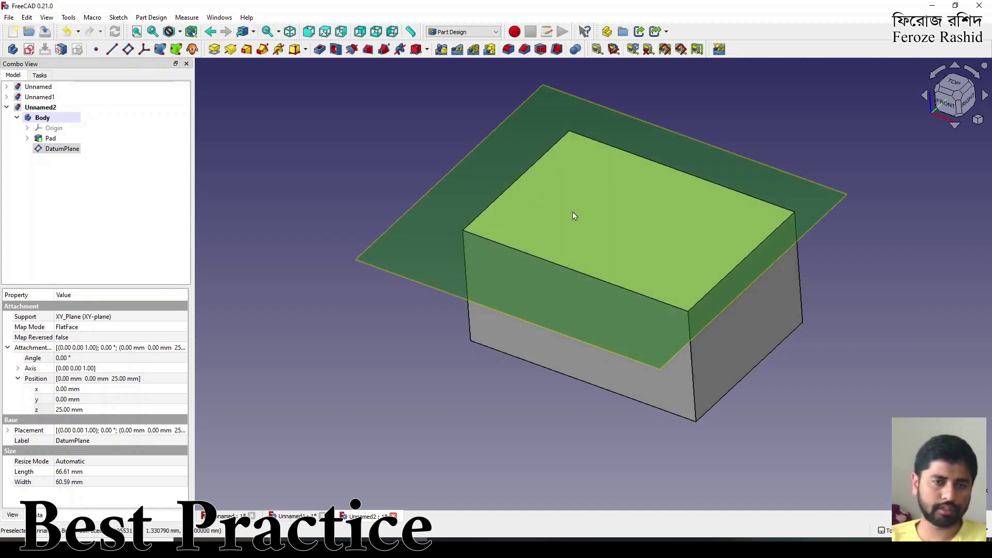
left_click(29, 50)
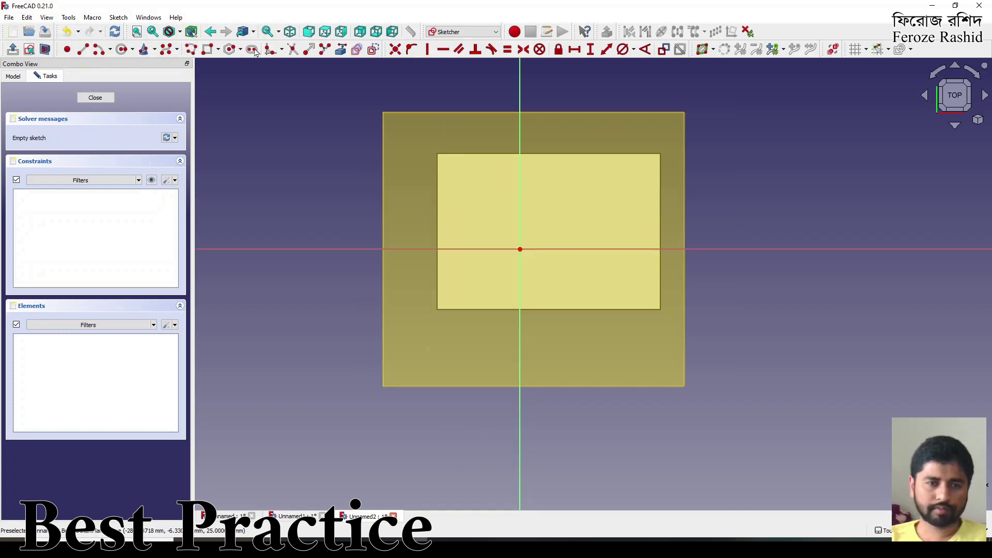
left_click(123, 52)
left_click(477, 182)
left_click(497, 192)
left_click(231, 49)
left_click(577, 236)
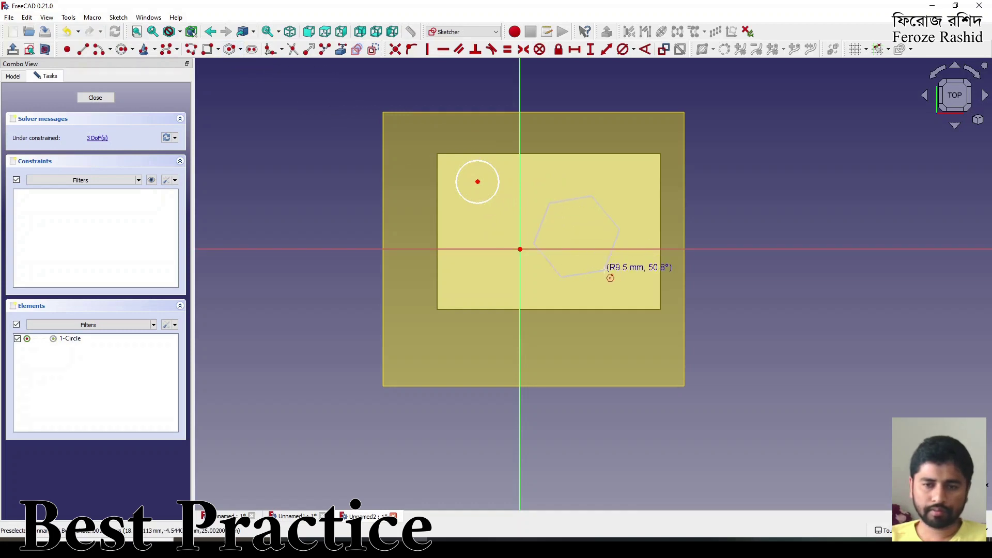
left_click(593, 265)
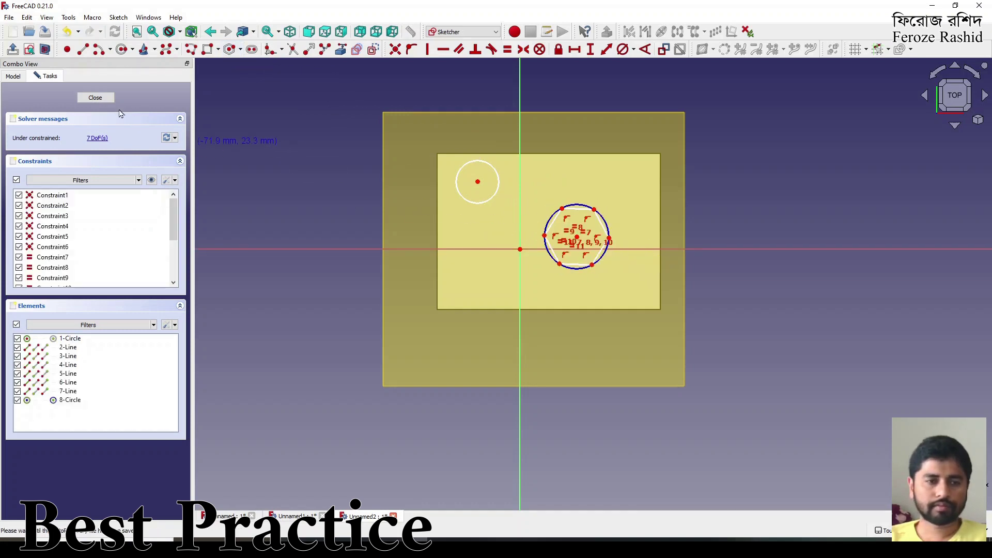
left_click(95, 97)
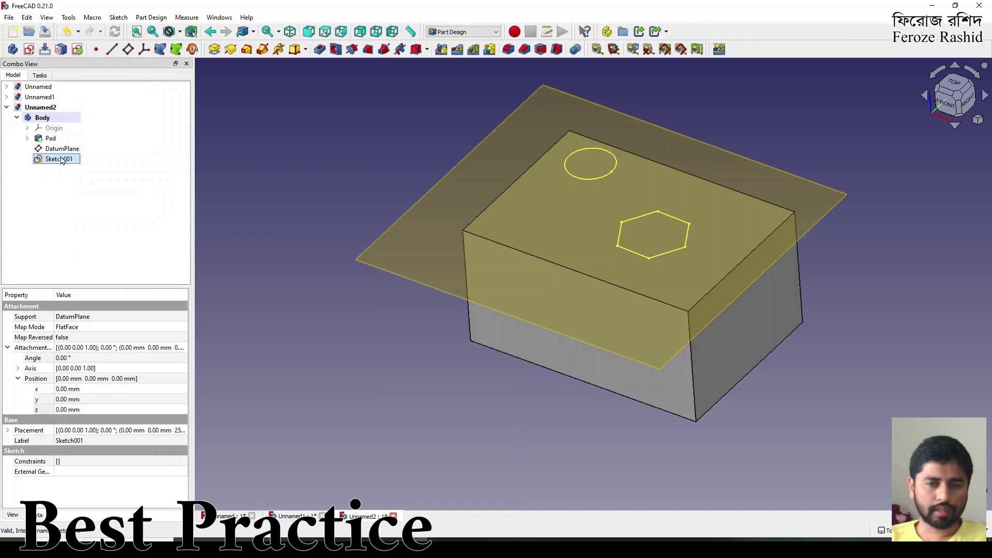
Pad the circle and hexagon sketch to a length of 25 mm.
left_click(214, 50)
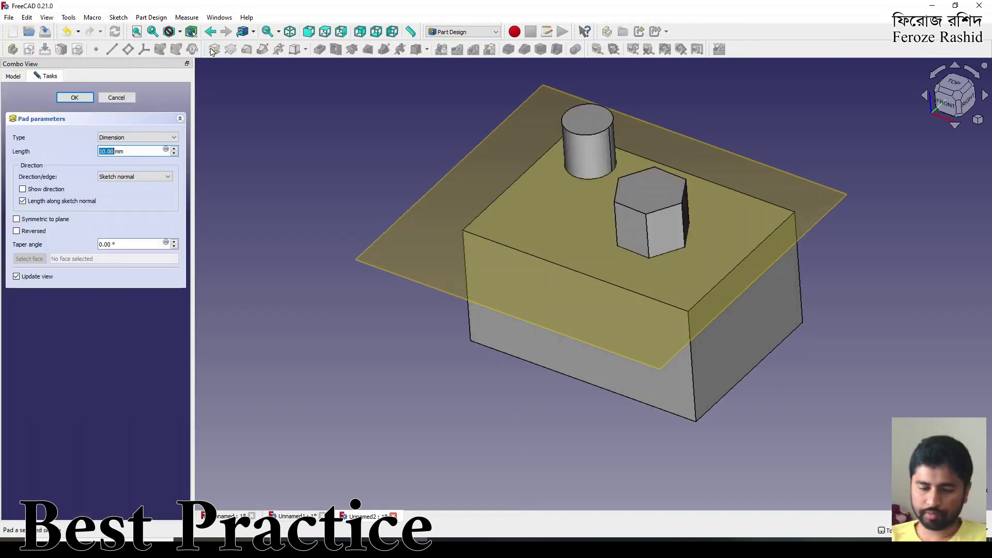
type("25")
key("Return")
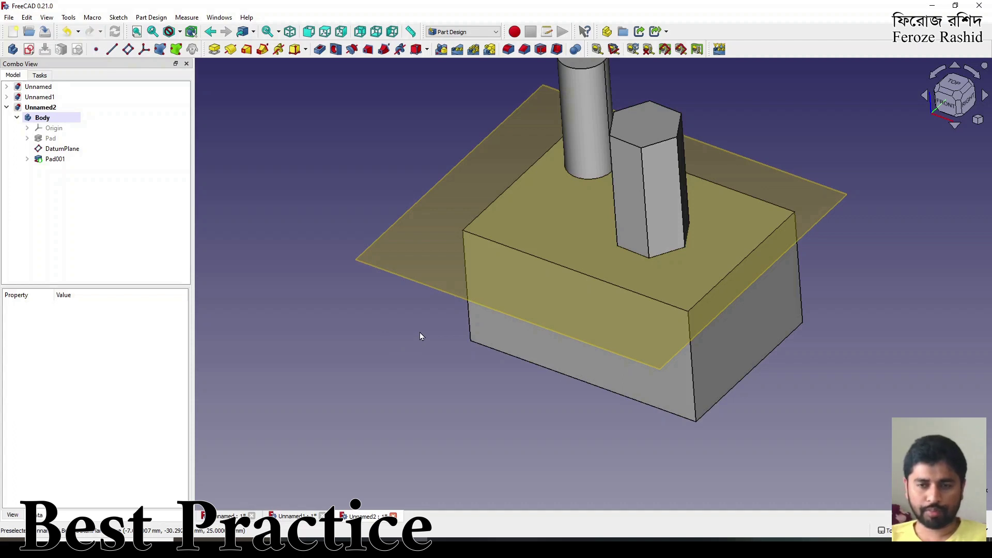
middle_click_drag(490, 327, 566, 355)
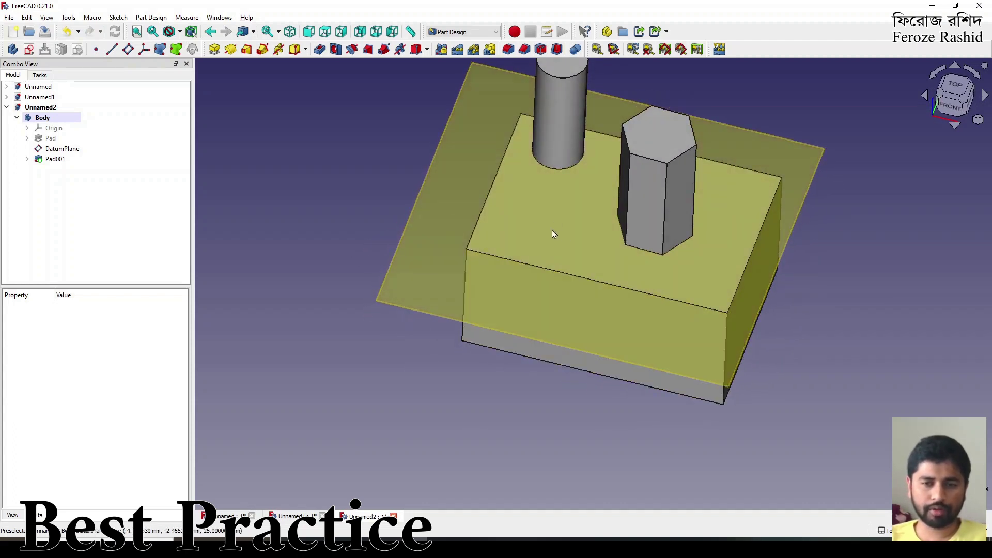
Add a circle of about 3.7 mm radius inside the base pad's rectangle sketch, near its lower-left corner, to cut a hole through the block.
left_click(27, 138)
double_click(59, 149)
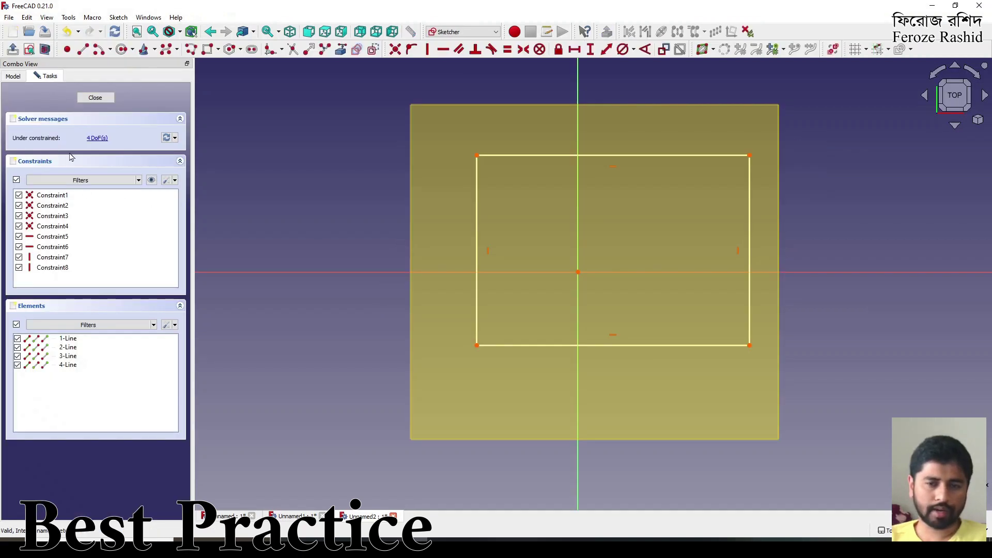
left_click(121, 49)
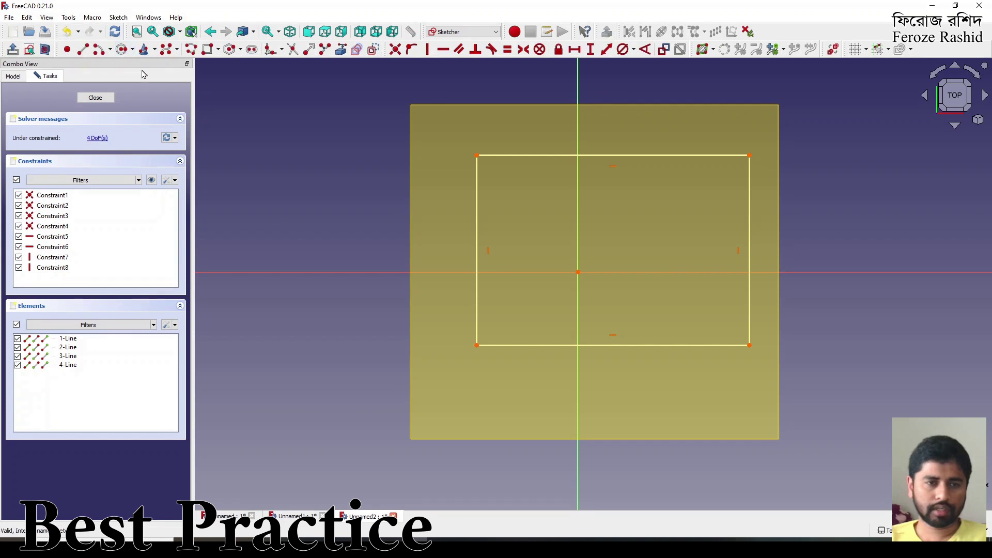
left_click(525, 303)
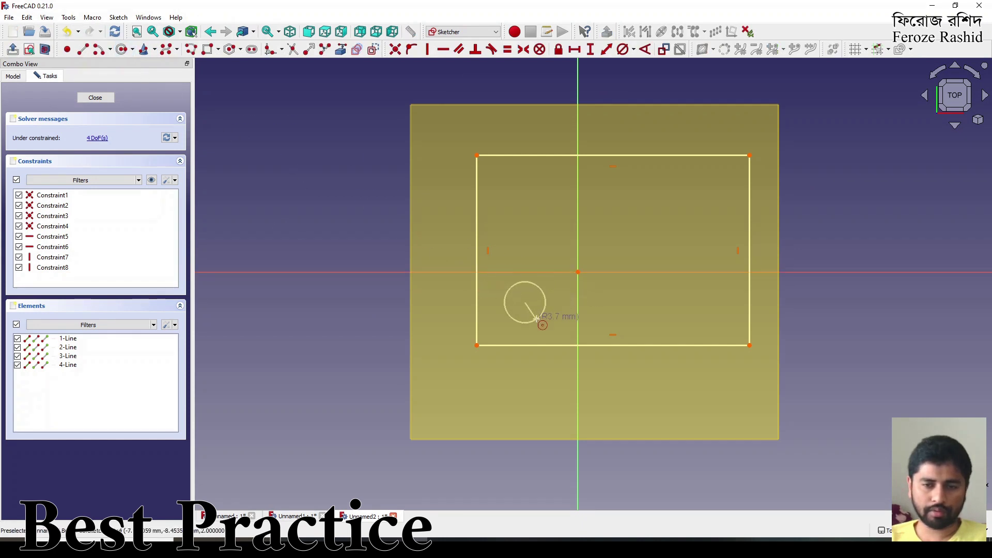
left_click(539, 320)
left_click(86, 101)
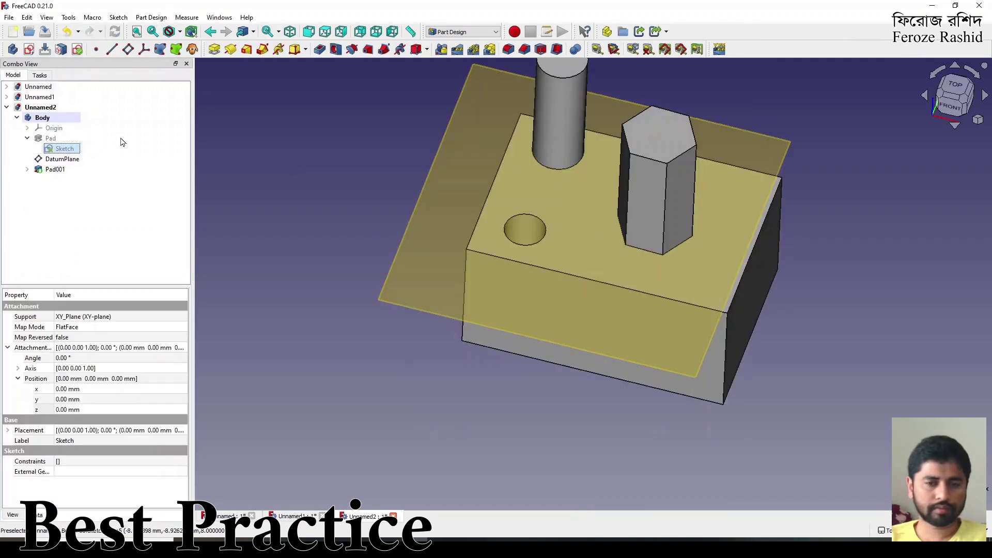
Hide the datum plane and inspect the hole and the two bosses on the block's top face.
left_click(407, 293)
key("space")
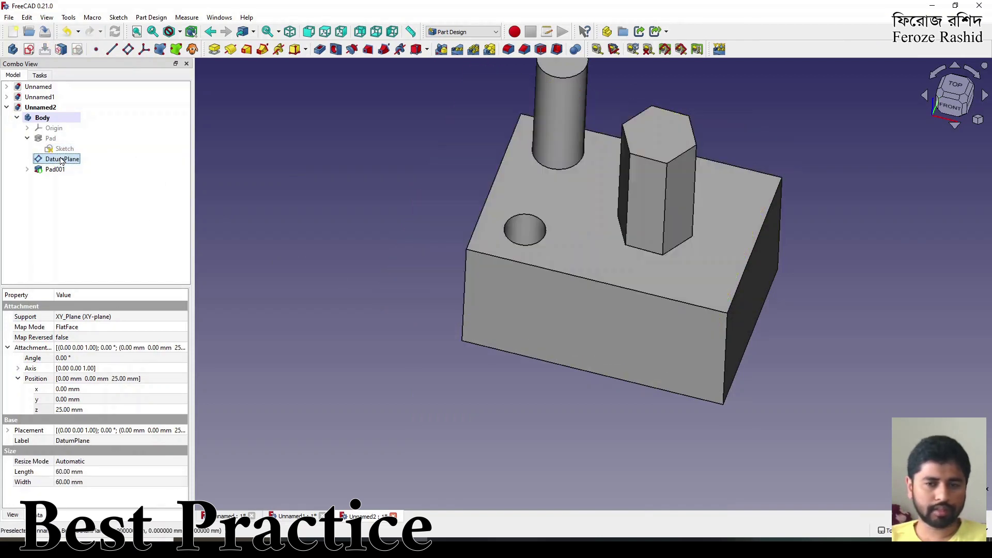
left_click(387, 345)
scroll(491, 225, "up", 2)
scroll(392, 364, "down", 2)
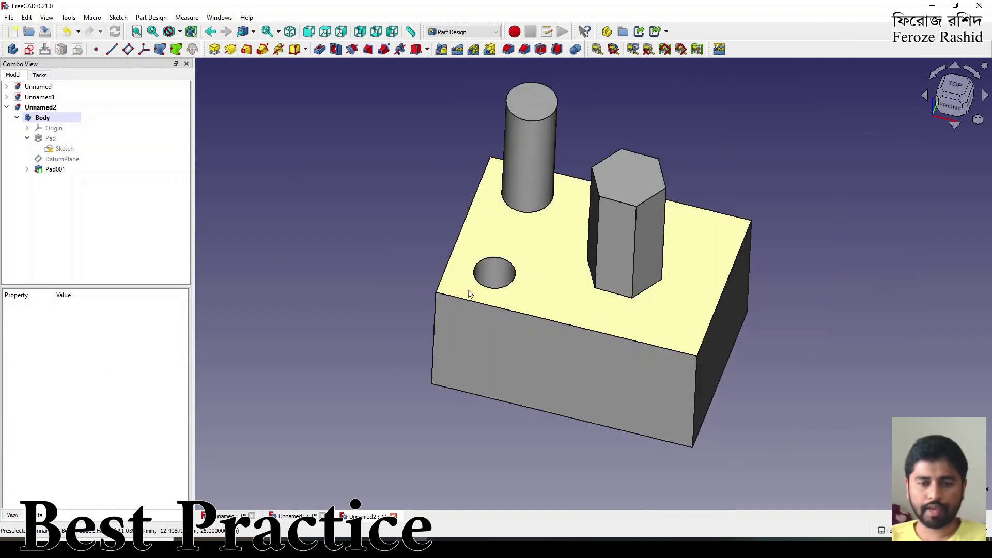
middle_click_drag(612, 217, 631, 267)
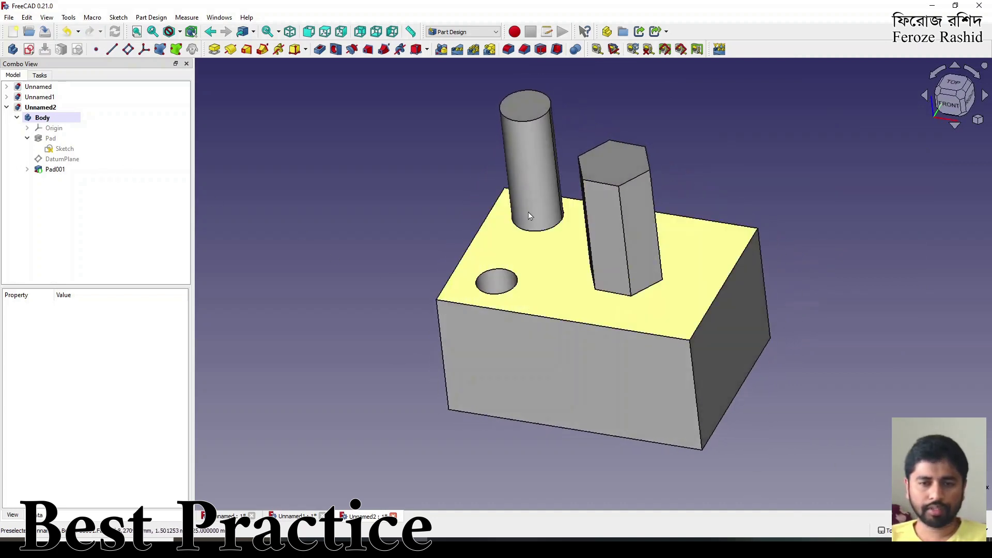
middle_click_drag(675, 291, 669, 342)
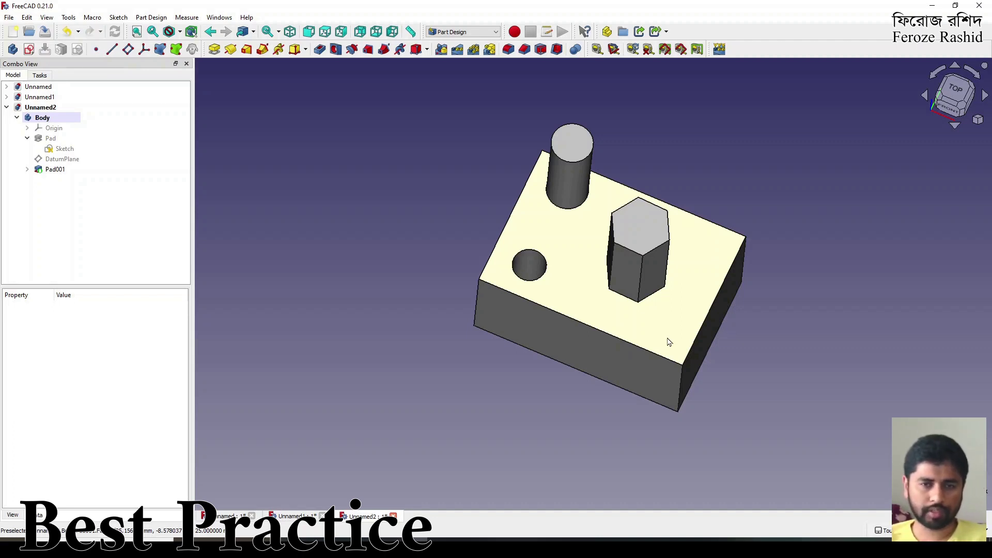
middle_click_drag(669, 342, 538, 299)
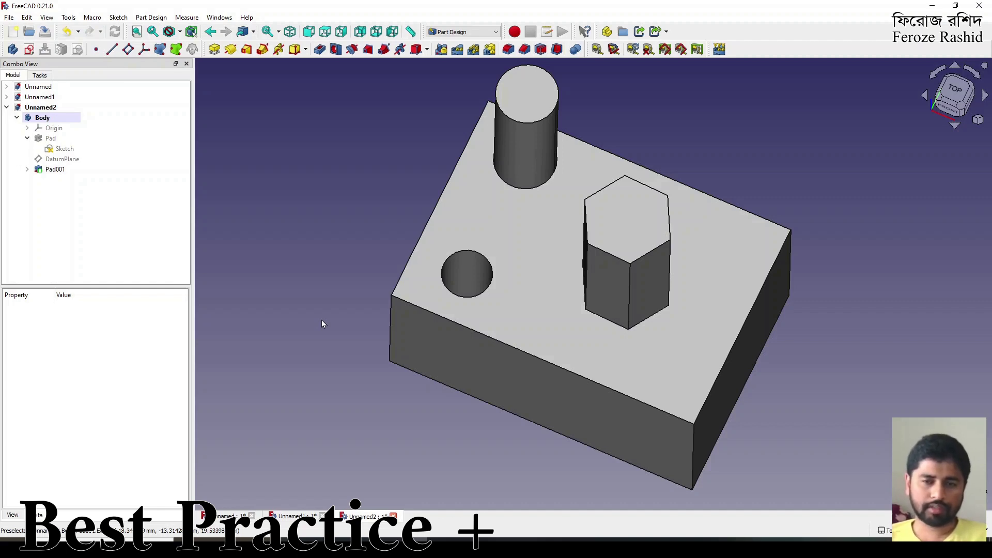
middle_click_drag(430, 274, 467, 279)
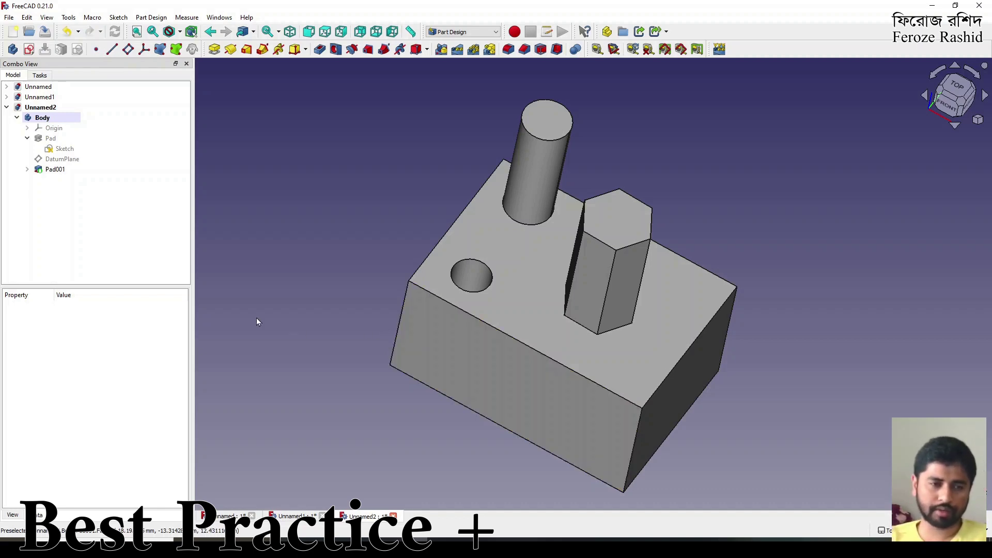
Set the base pad's length to 20 mm.
left_click(51, 138)
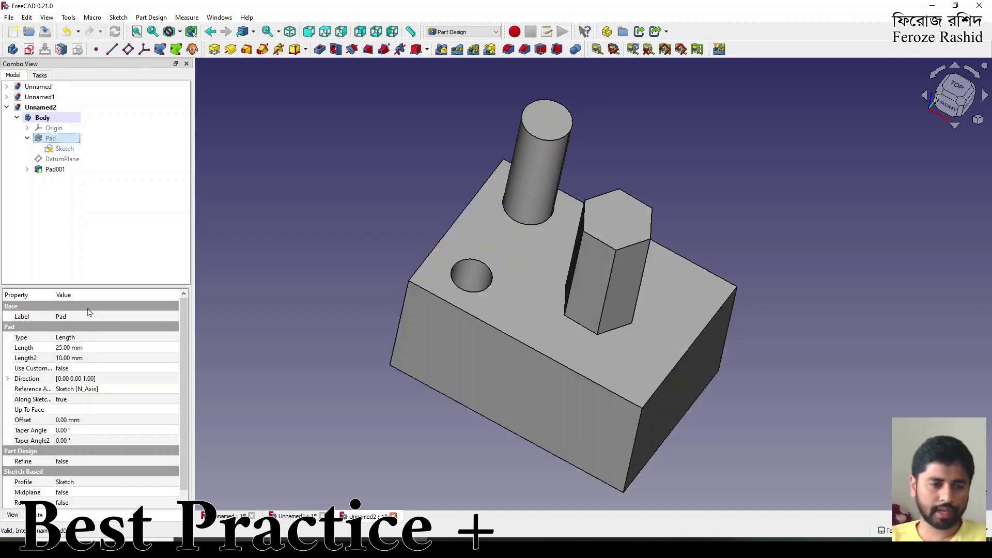
left_click(72, 348)
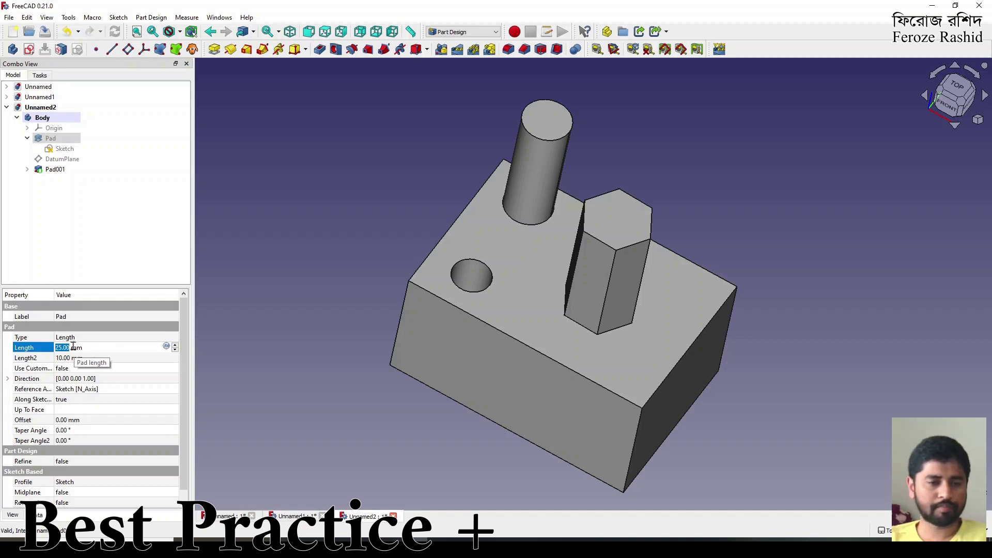
type("20")
key("Return")
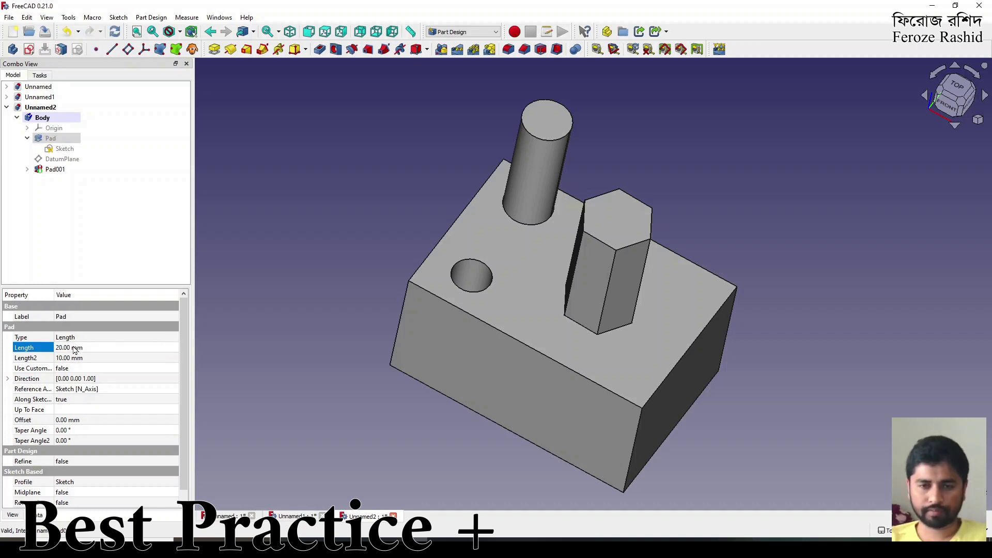
left_click(272, 341)
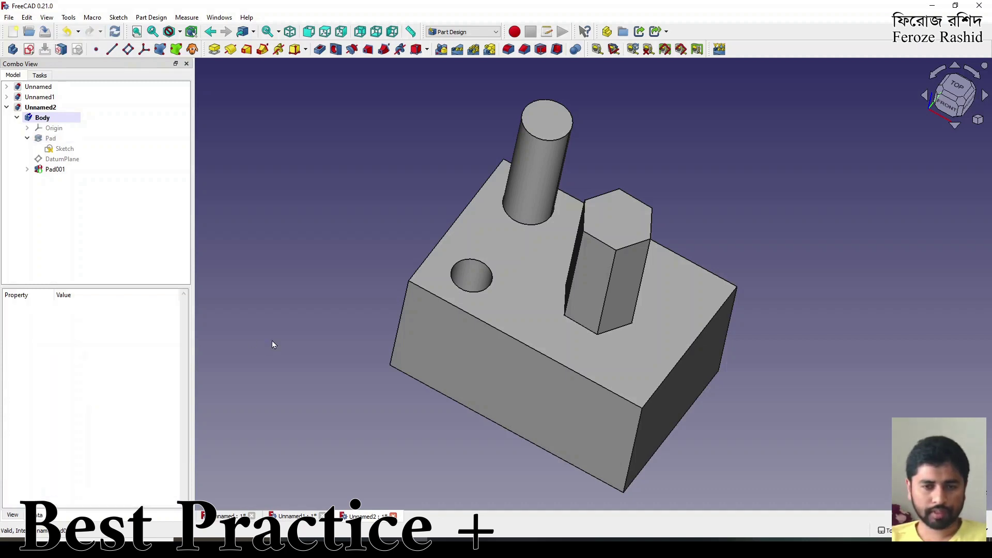
left_click(60, 173)
left_click(302, 305)
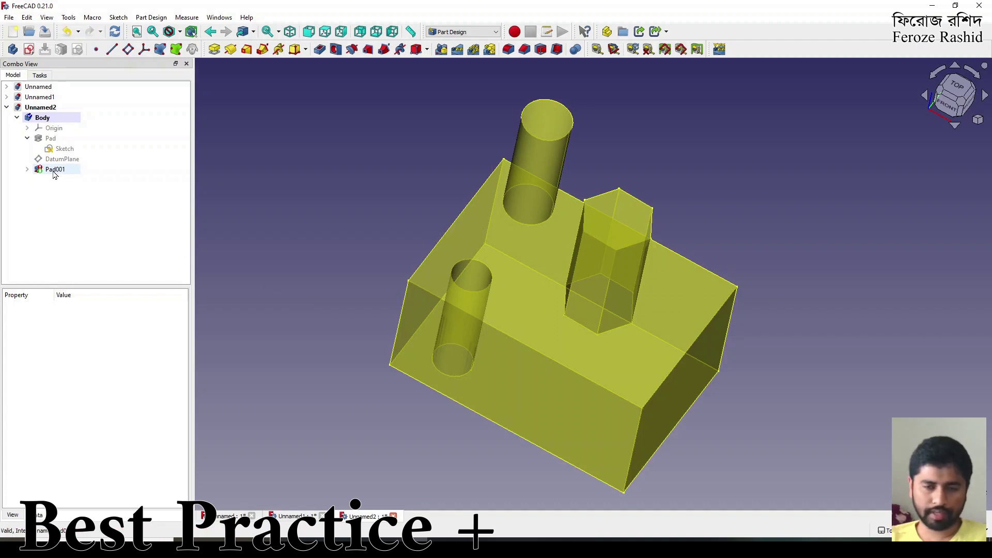
Expand the boss pad to show its sketch, and set the base pad's length to 25 mm.
left_click(29, 170)
left_click(50, 139)
left_click(55, 150)
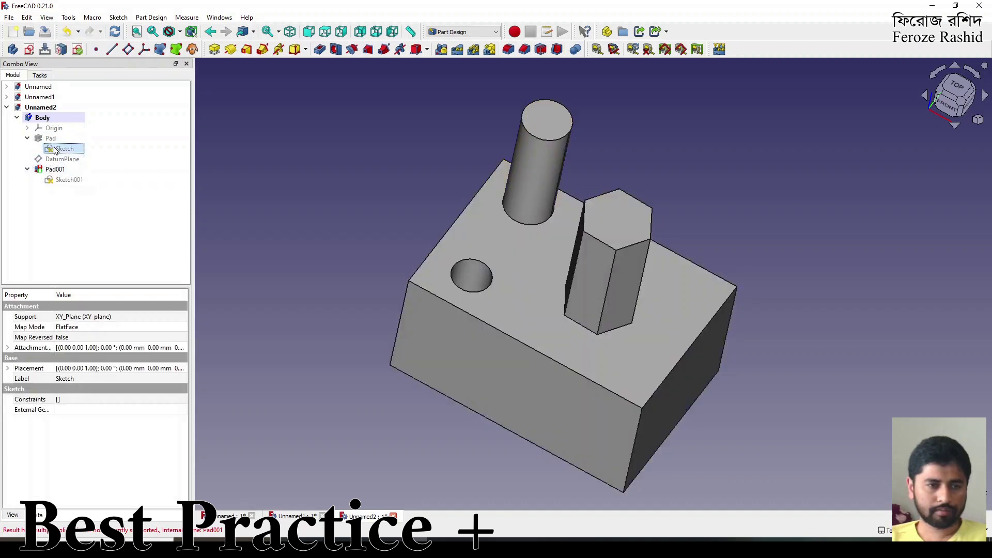
left_click(51, 139)
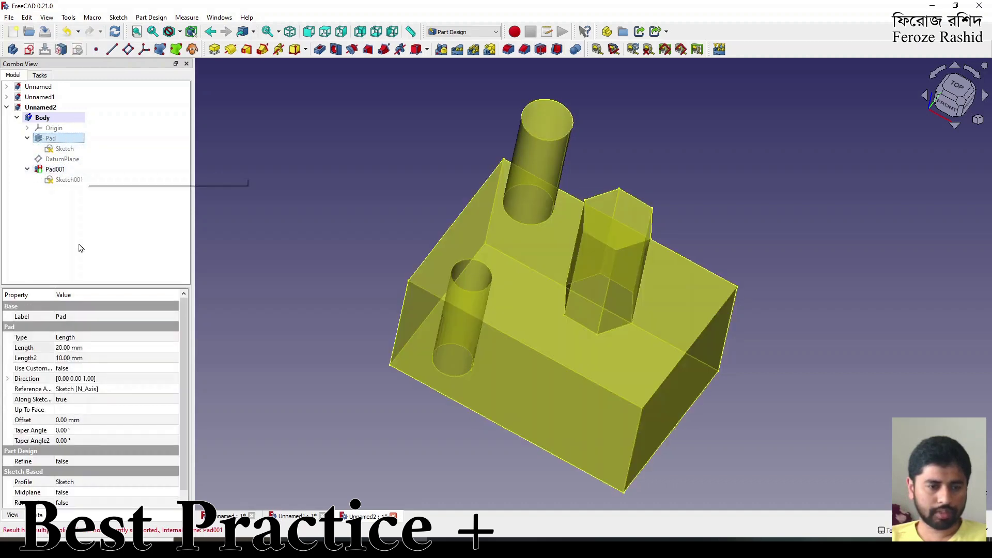
left_click(75, 352)
type("25")
key("Return")
left_click(235, 266)
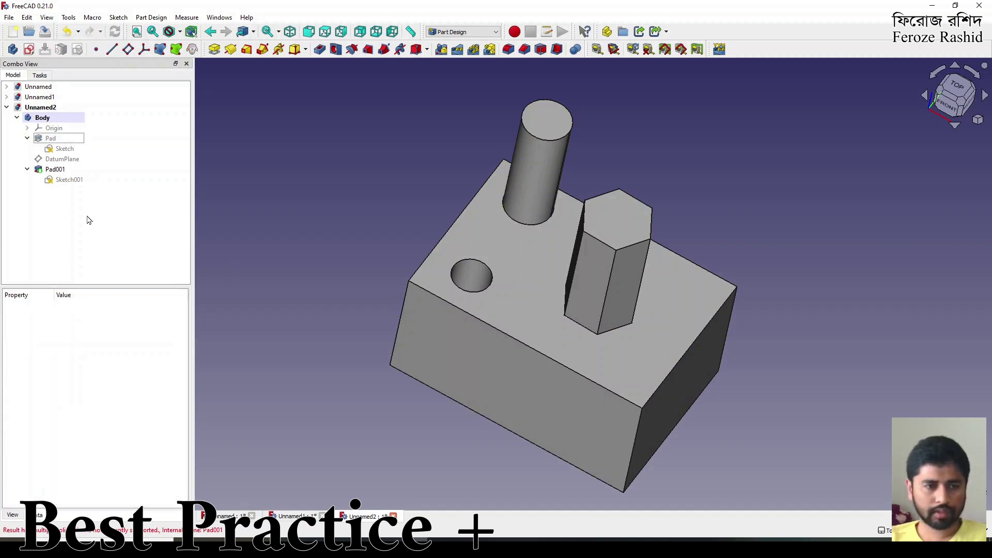
Set the base pad's length to 30 mm.
left_click(51, 139)
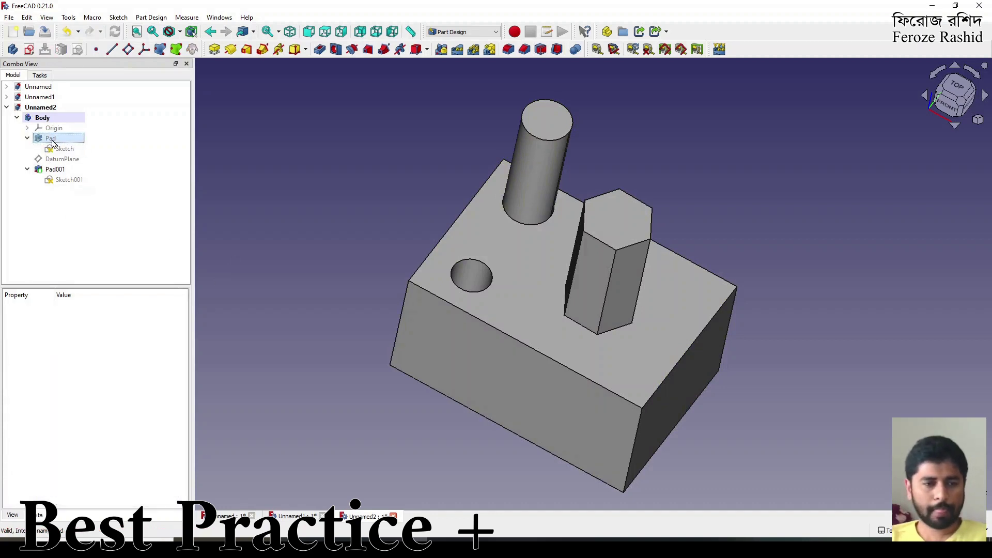
left_click(67, 350)
left_click(67, 351)
type("25")
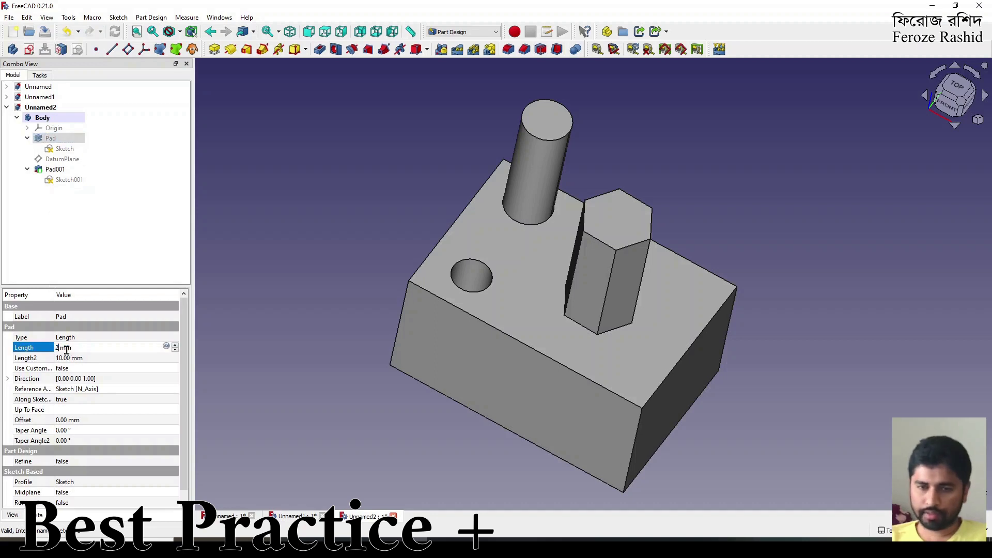
key("Return")
left_click(270, 298)
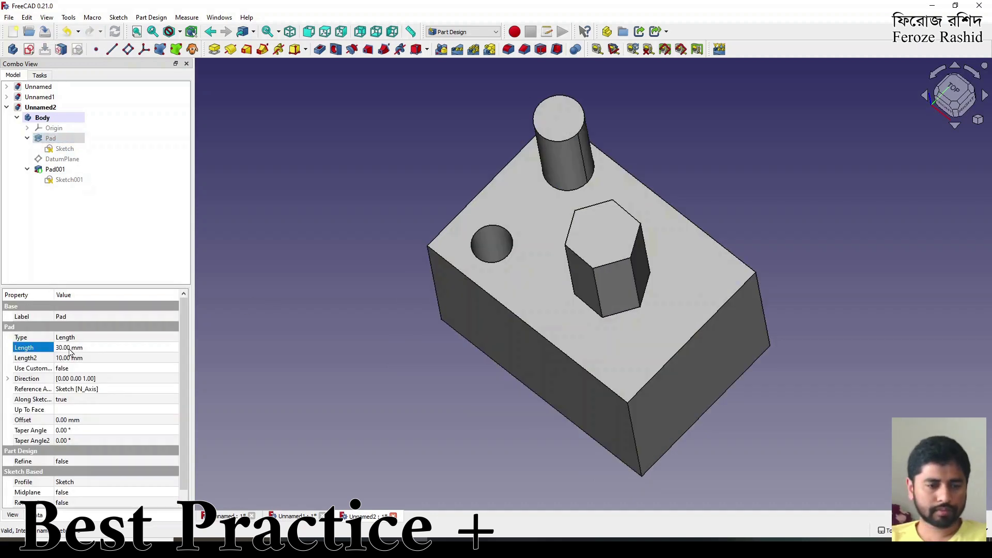
Reduce the base pad's length to 20 mm and inspect the block with its bosses.
left_click(71, 349)
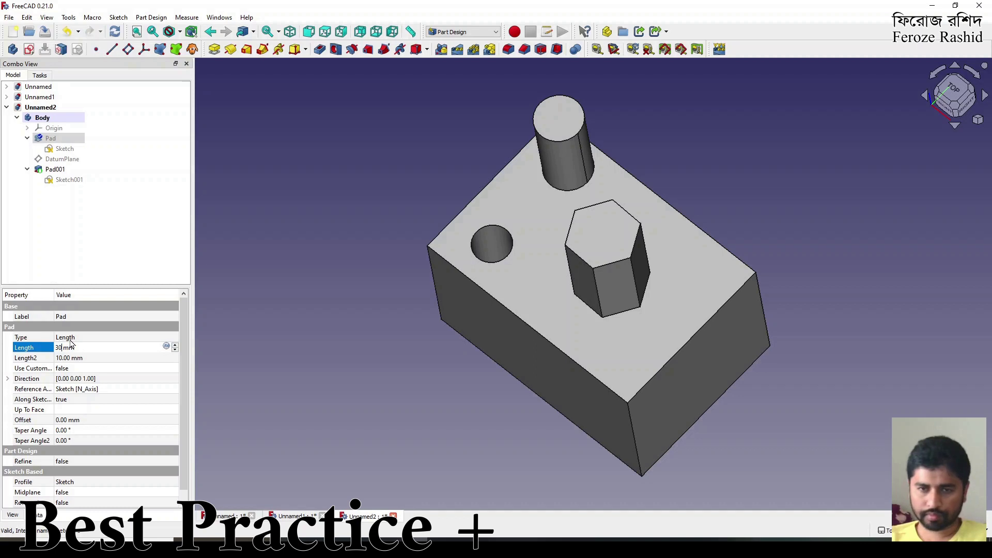
key("BackSpace")
key("BackSpace")
type("20")
key("Return")
left_click(109, 234)
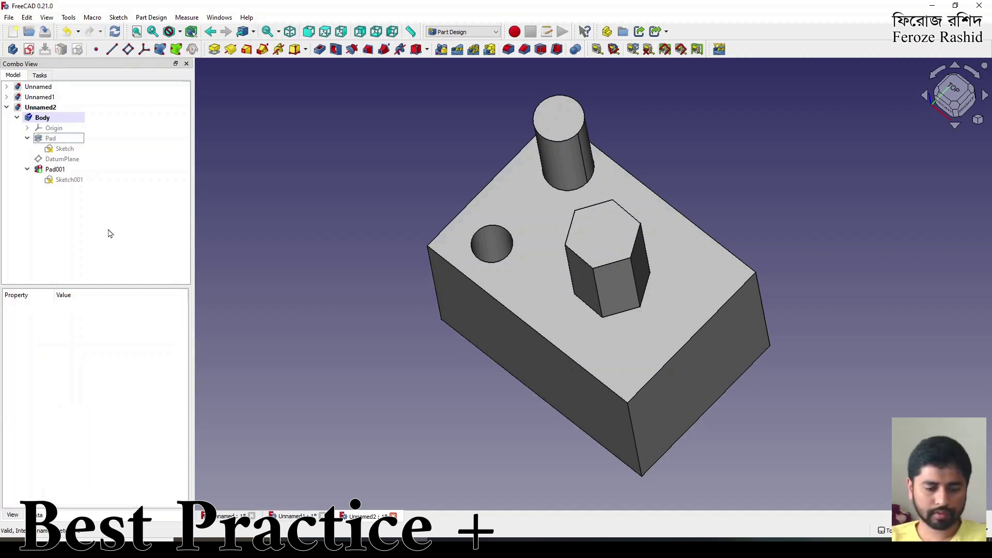
middle_click_drag(563, 287, 571, 307)
Set the base pad's length to 25 mm.
left_click(56, 140)
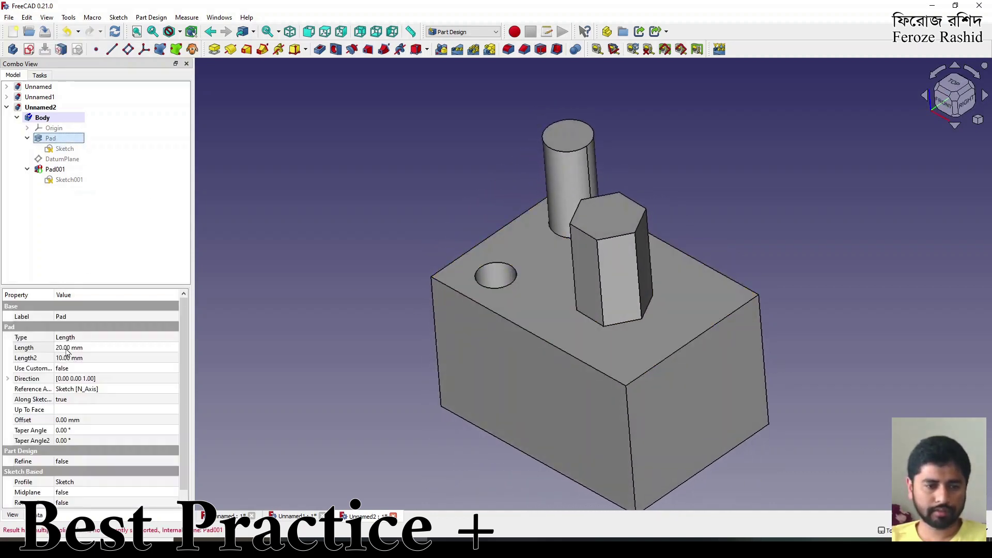
double_click(65, 348)
type("25")
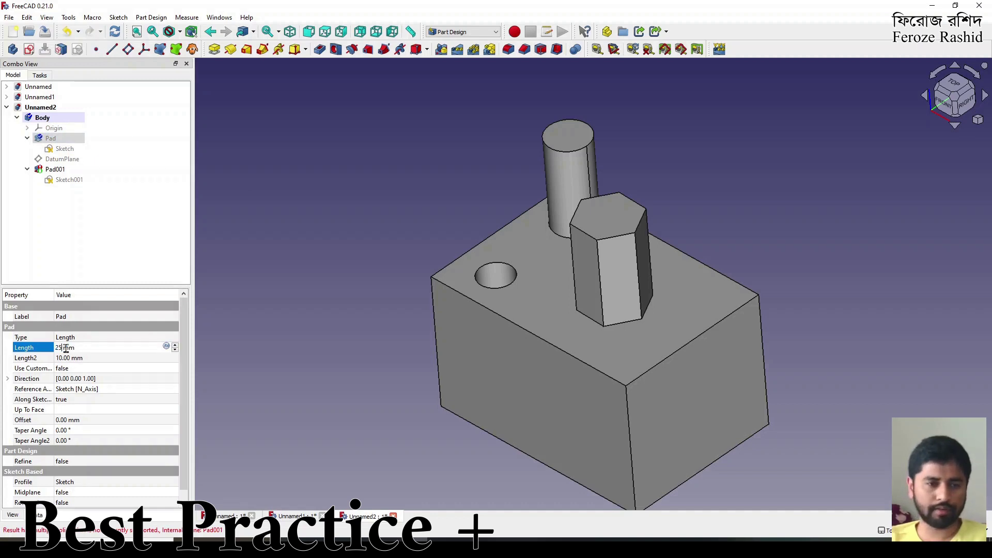
key("Return")
left_click(93, 263)
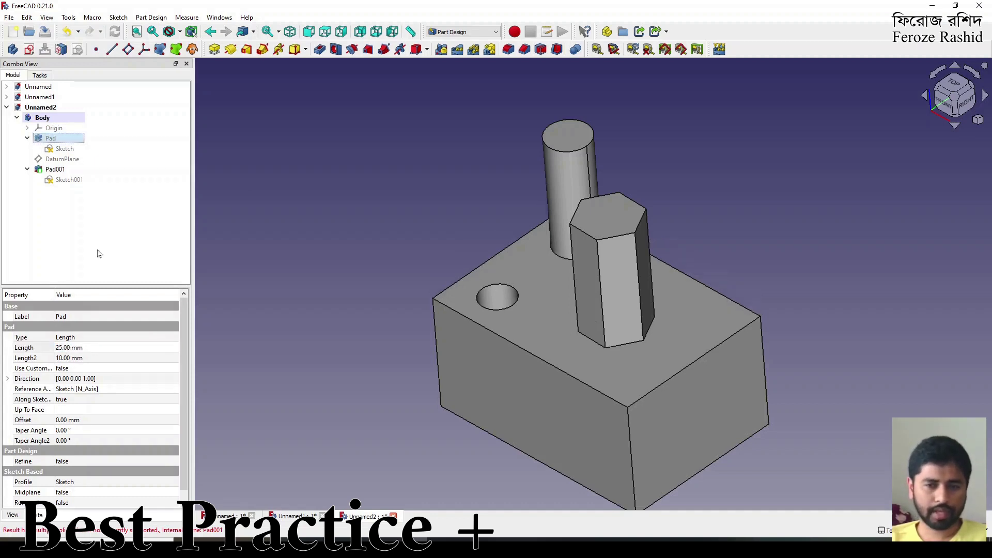
Increase the base pad's length to 30 mm.
left_click(52, 139)
double_click(63, 347)
type("30")
key("Return")
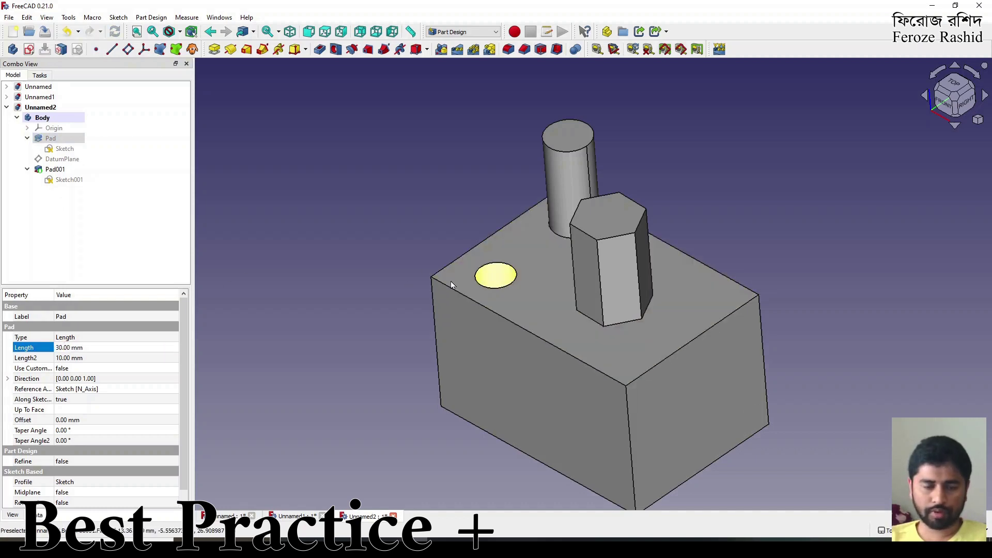
Set the length of the base pad back to 20 mm.
double_click(60, 347)
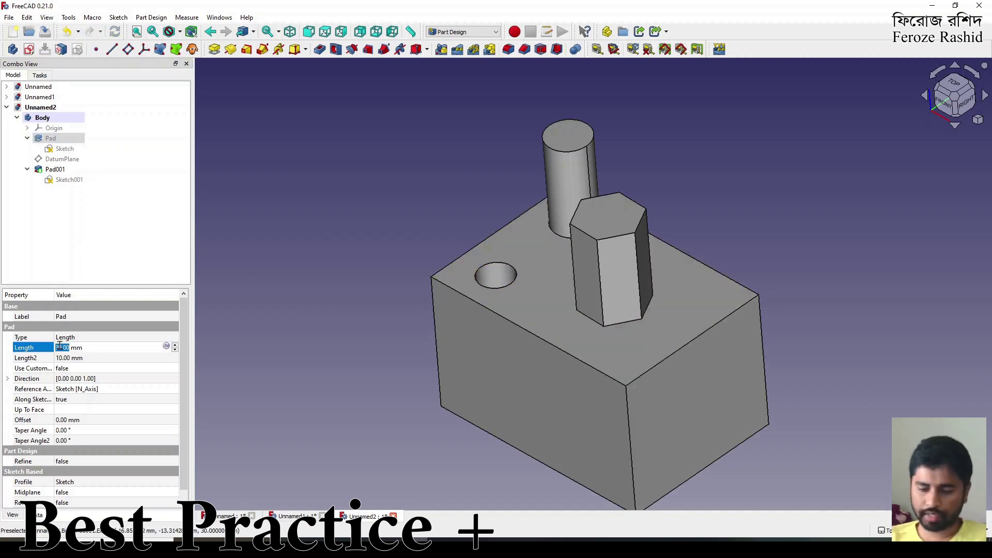
type("20")
key("Return")
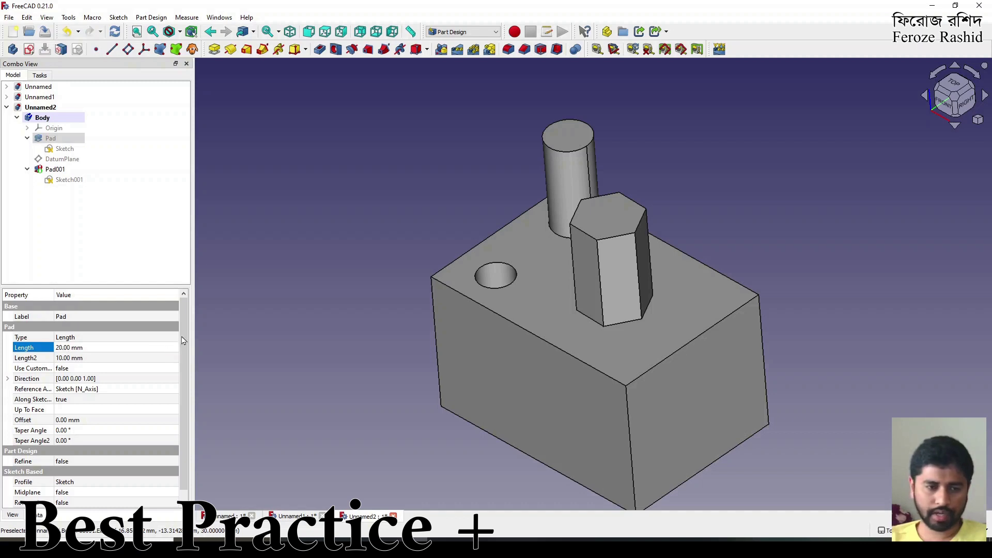
left_click(225, 329)
Recompute the pad that forms the circular and hexagonal bosses.
left_click(62, 169)
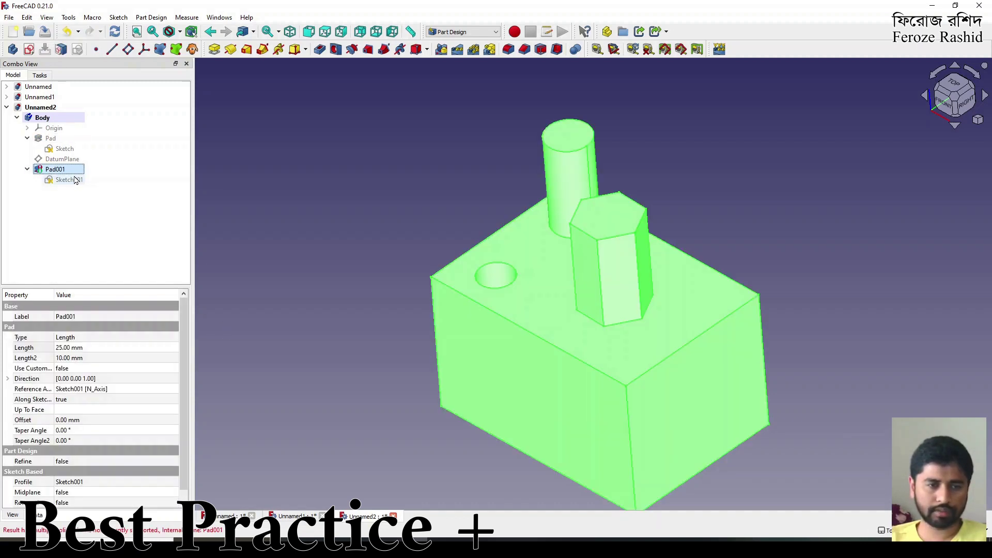
right_click(72, 171)
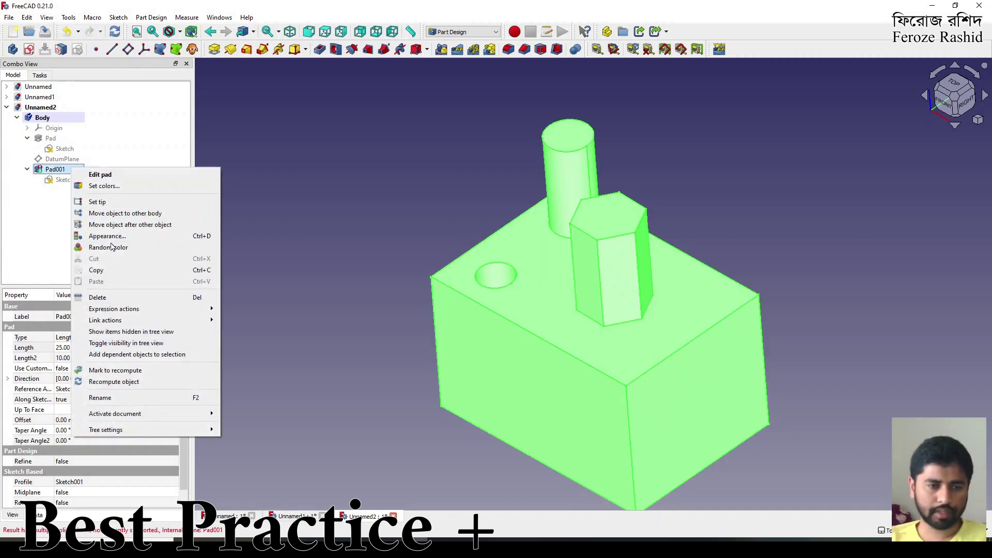
left_click(113, 381)
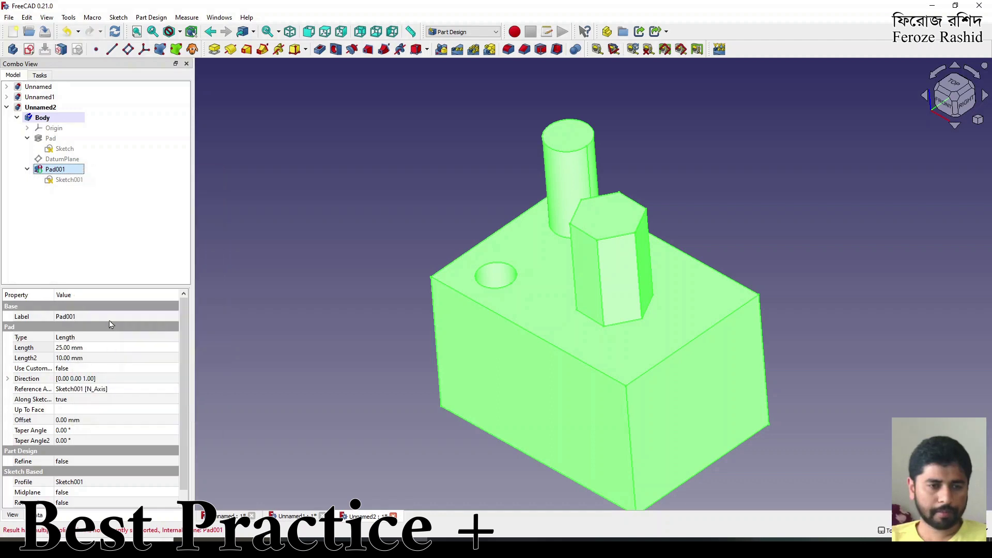
left_click(110, 258)
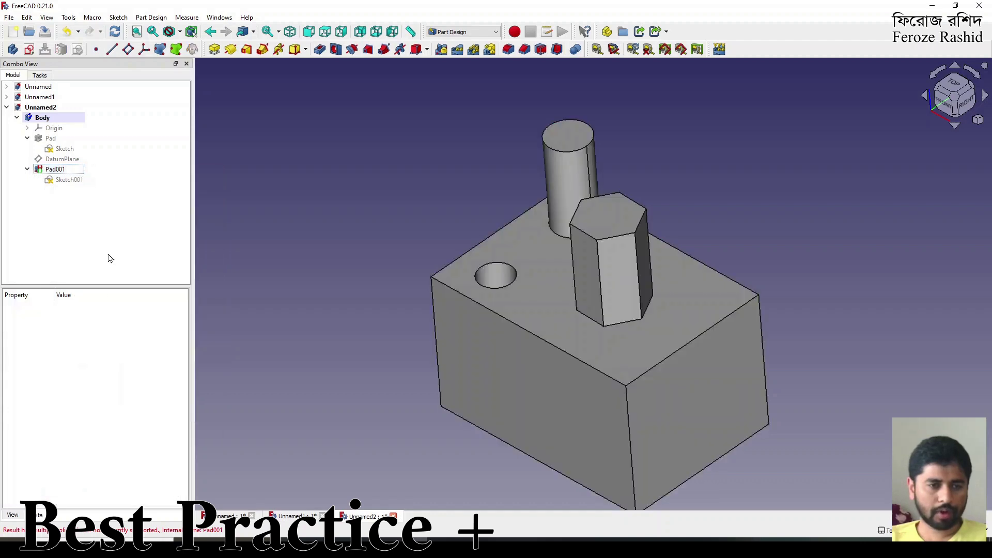
Review the boss sketch, the datum plane's attachment properties and the boss pad, and collapse the body's feature tree.
left_click(74, 180)
left_click(60, 162)
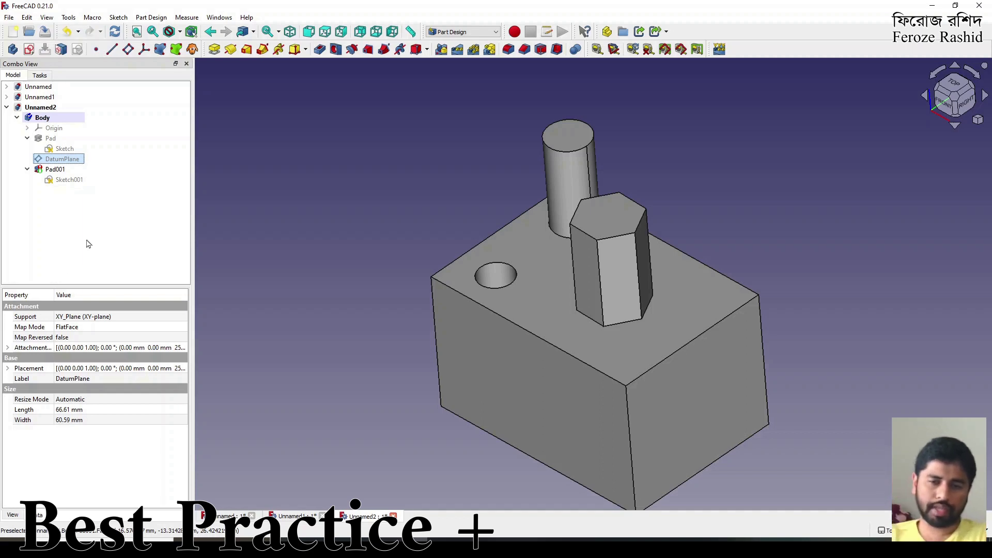
left_click(52, 172)
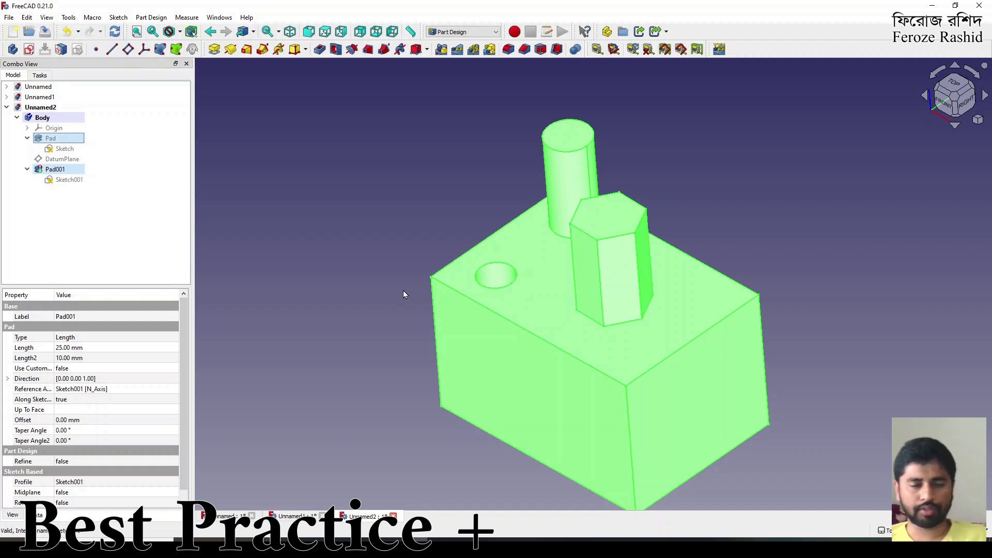
left_click(366, 202)
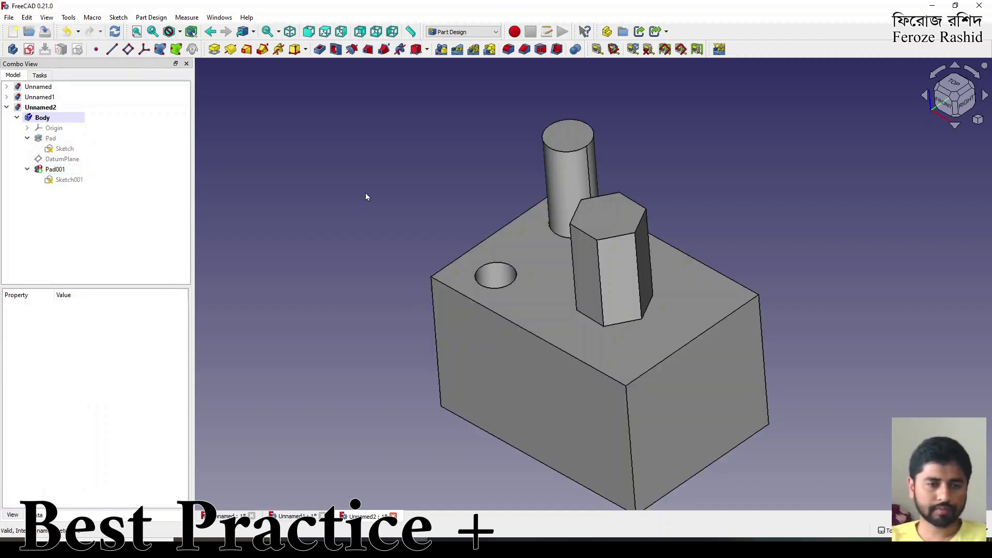
left_click(17, 118)
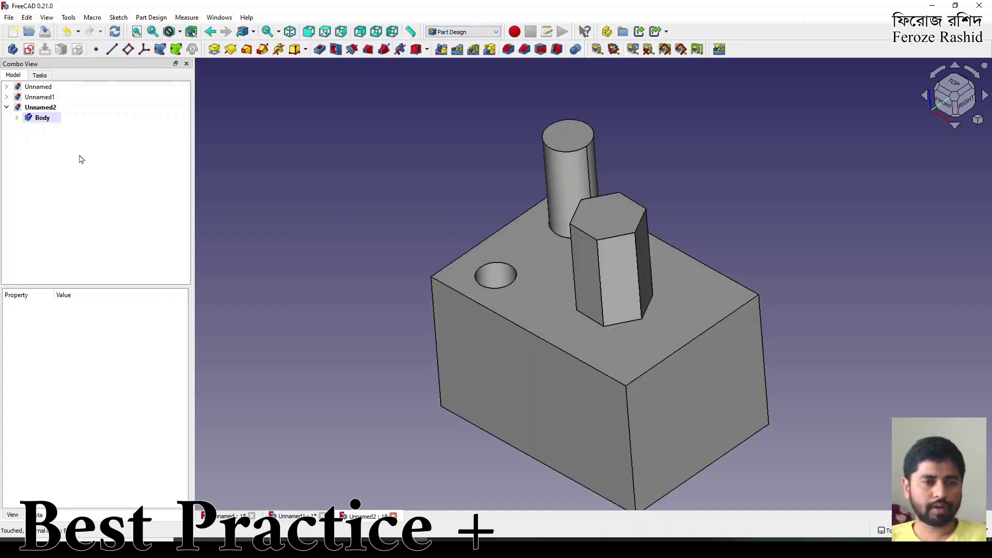
Create a new document, switch to the Spreadsheet workbench and insert an empty spreadsheet.
key("ctrl+n")
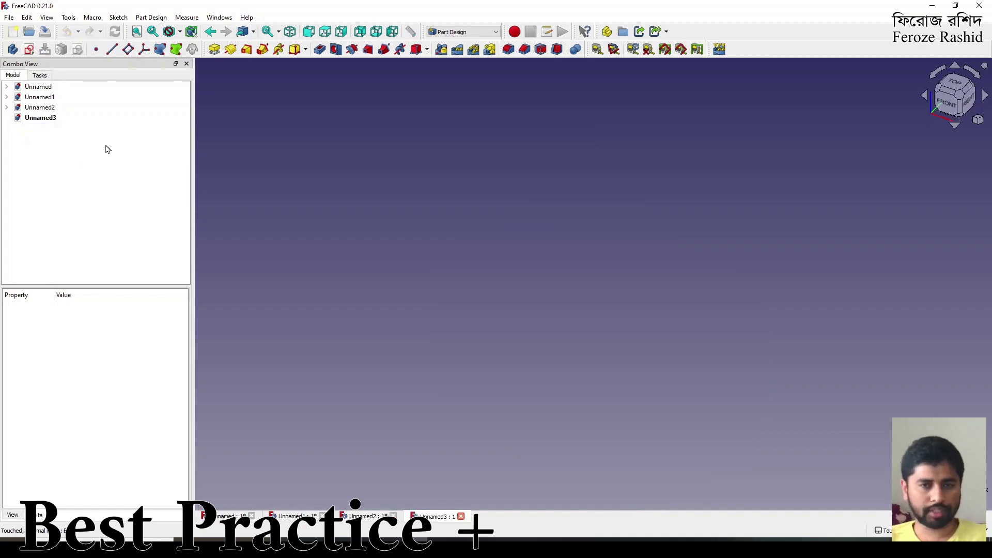
left_click(461, 32)
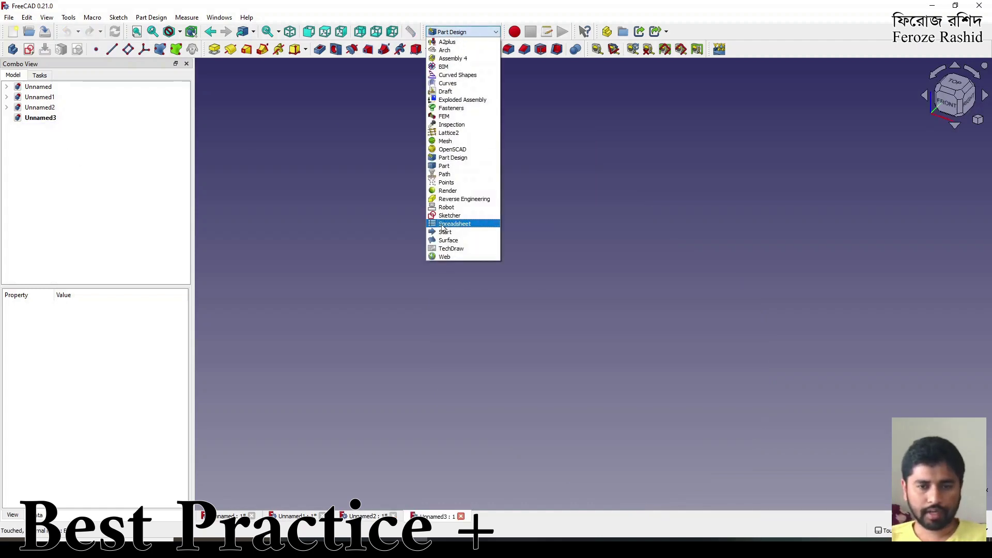
left_click(454, 224)
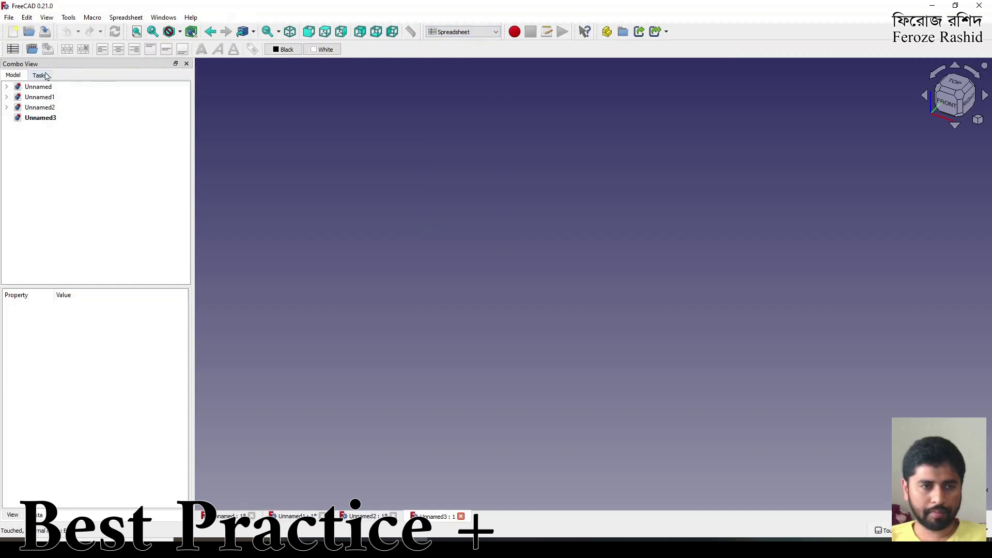
left_click(20, 51)
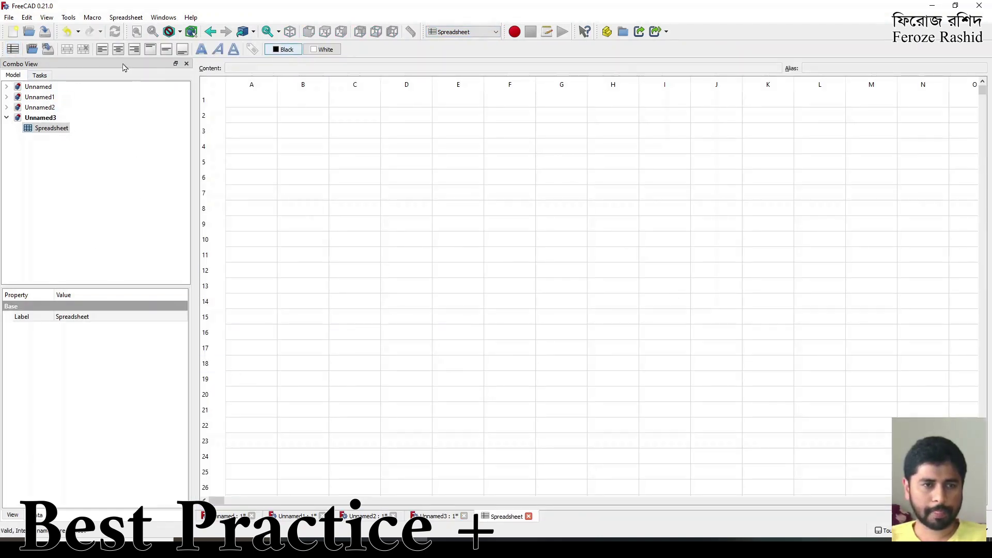
Rename the new spreadsheet as X.
right_click(38, 128)
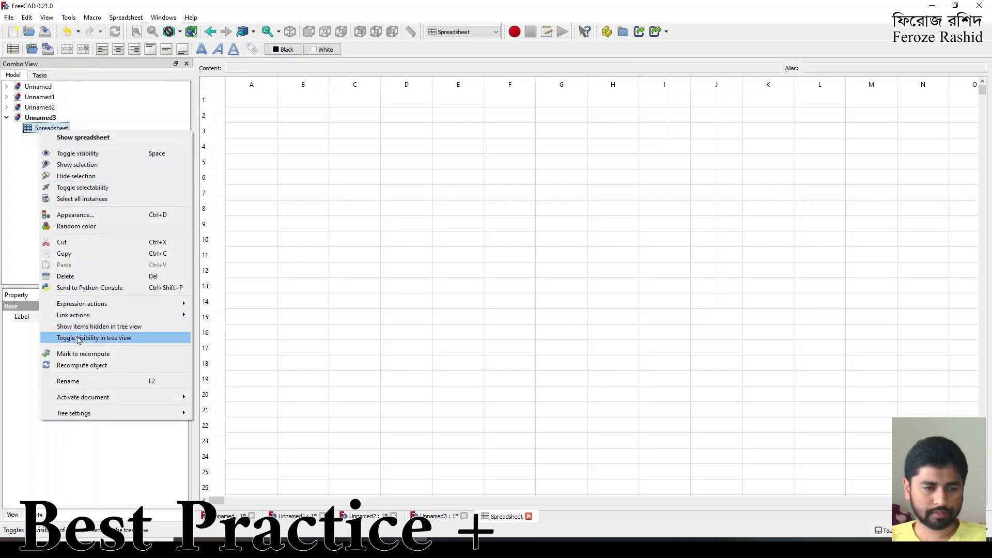
left_click(83, 385)
type("X")
key("Return")
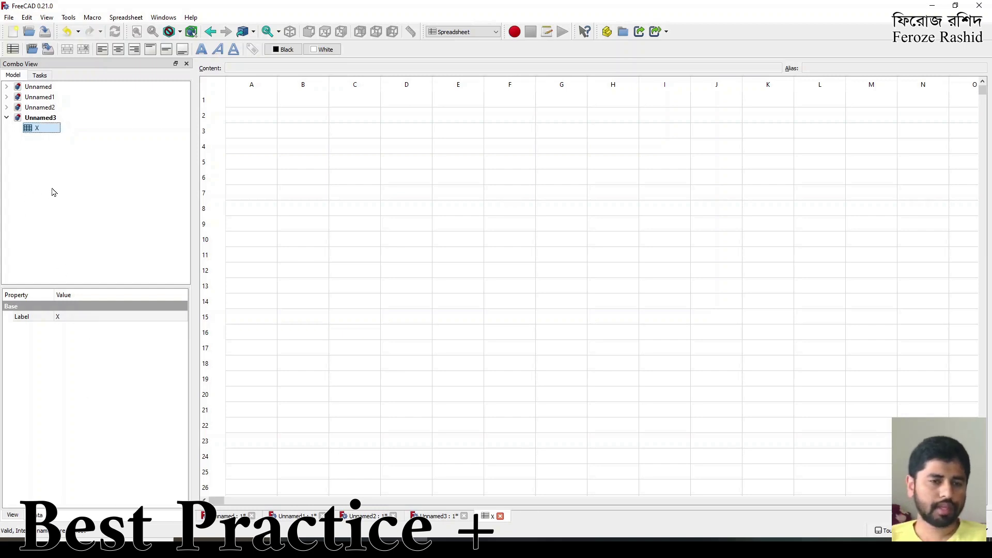
Enter the label "Pad Height" in cell A2 and the value 25 in cell B2 of spreadsheet X.
left_click(248, 123)
type("Pa")
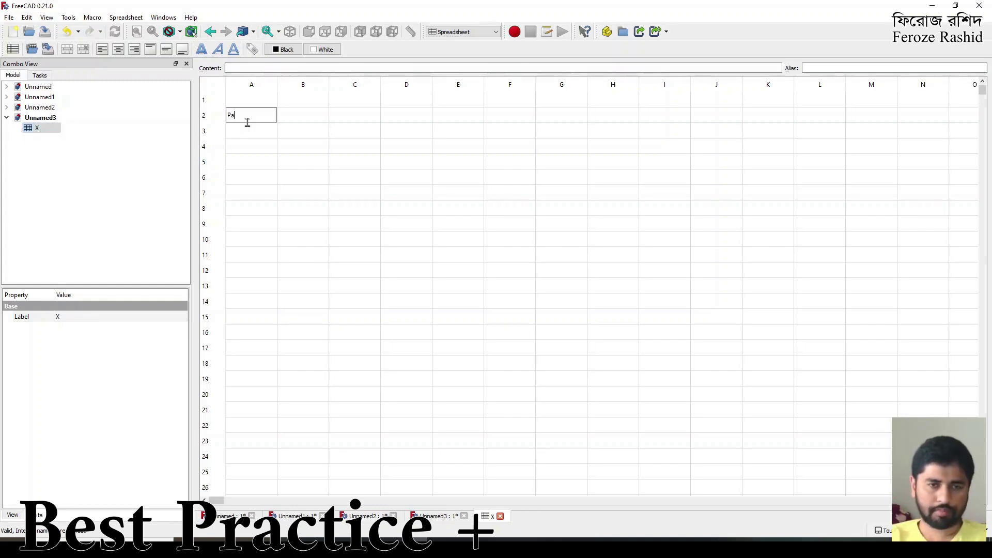
type("d Height")
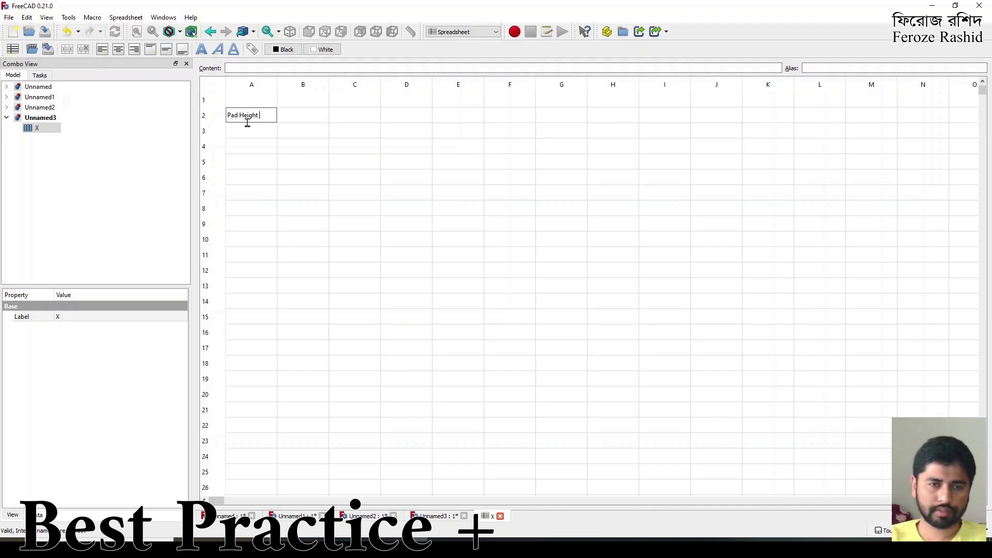
key("Return")
key("Tab")
type("25")
key("Return")
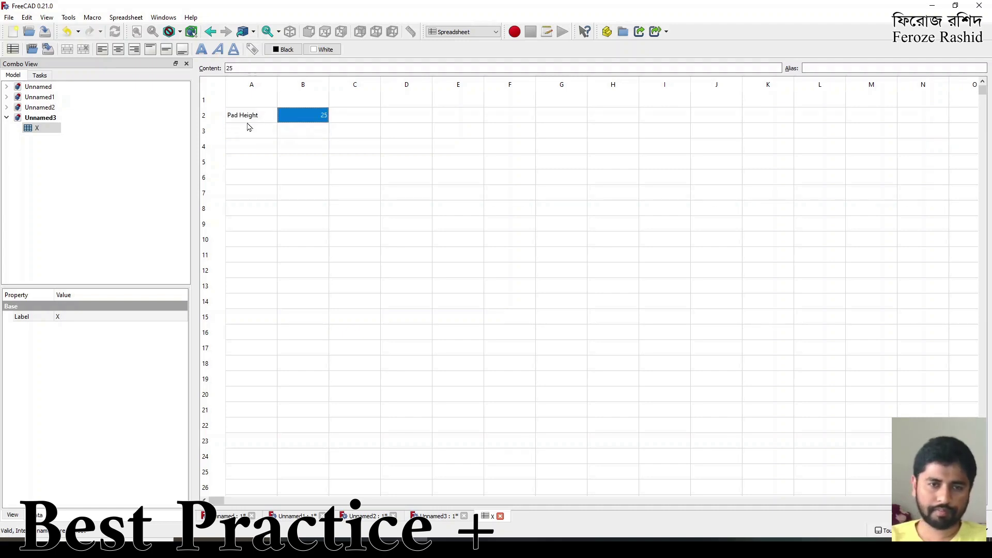
Give cell B2 the alias PadHeight.
left_click(858, 67)
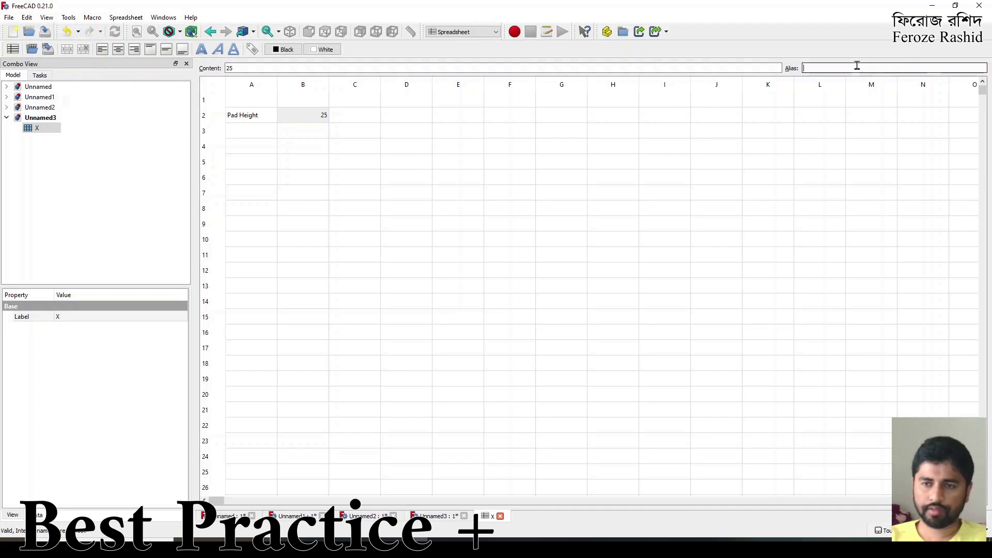
type("pad")
key("BackSpace")
key("BackSpace")
type("PadHeight")
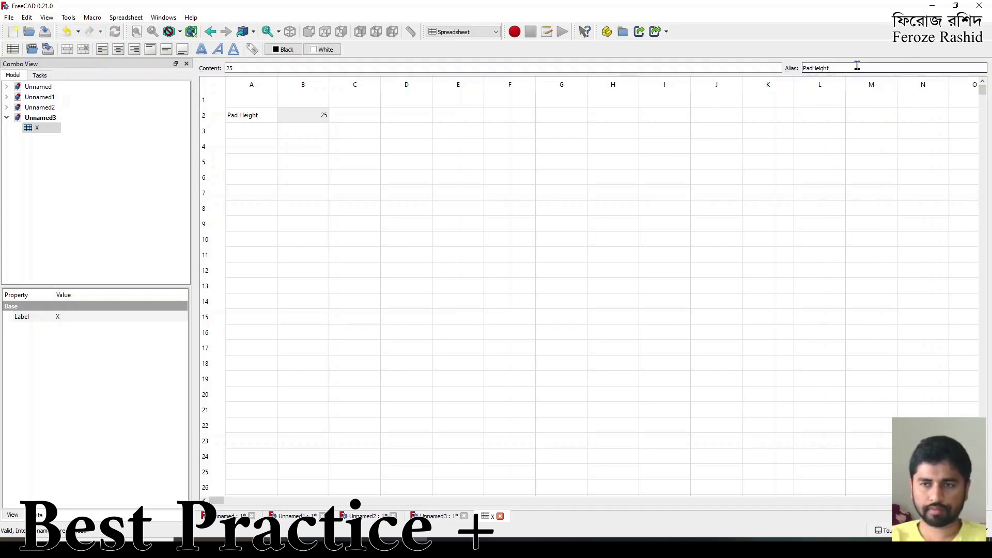
key("Return")
left_click(299, 134)
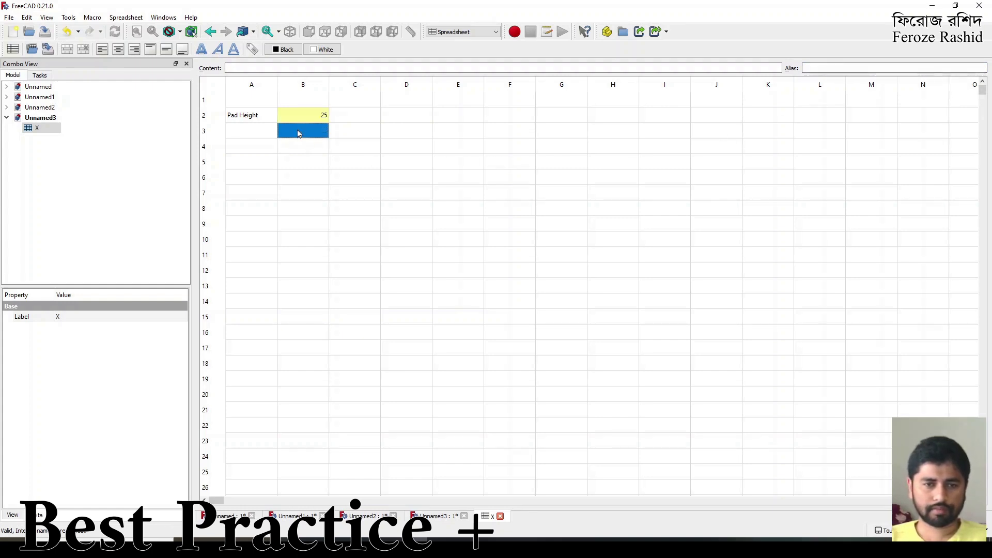
left_click(77, 147)
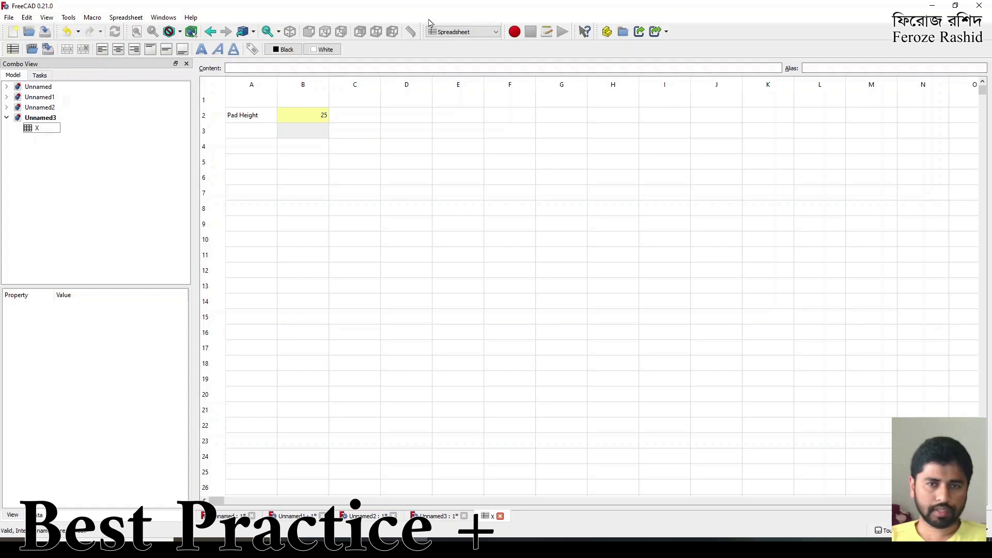
Switch to the Part Design workbench and create a new body.
left_click(457, 32)
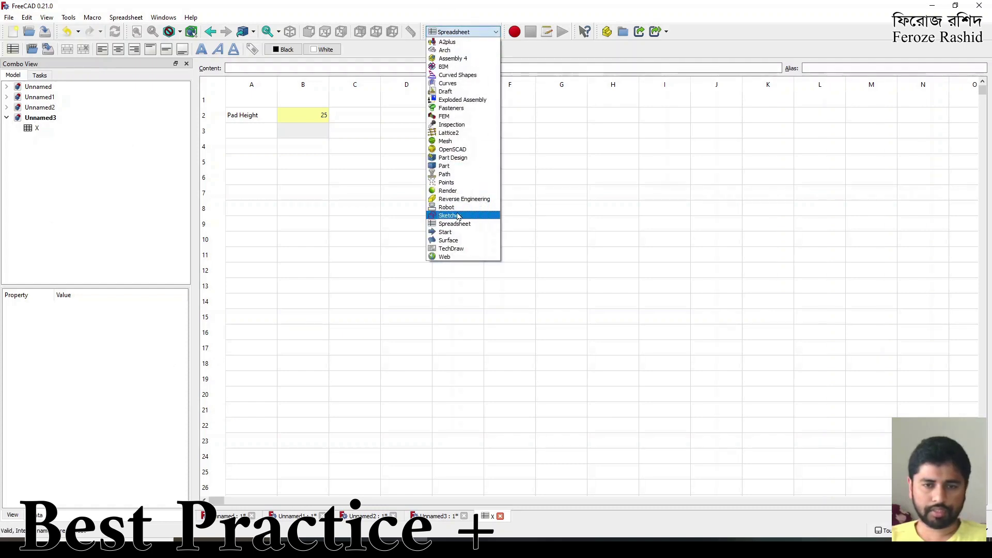
left_click(462, 159)
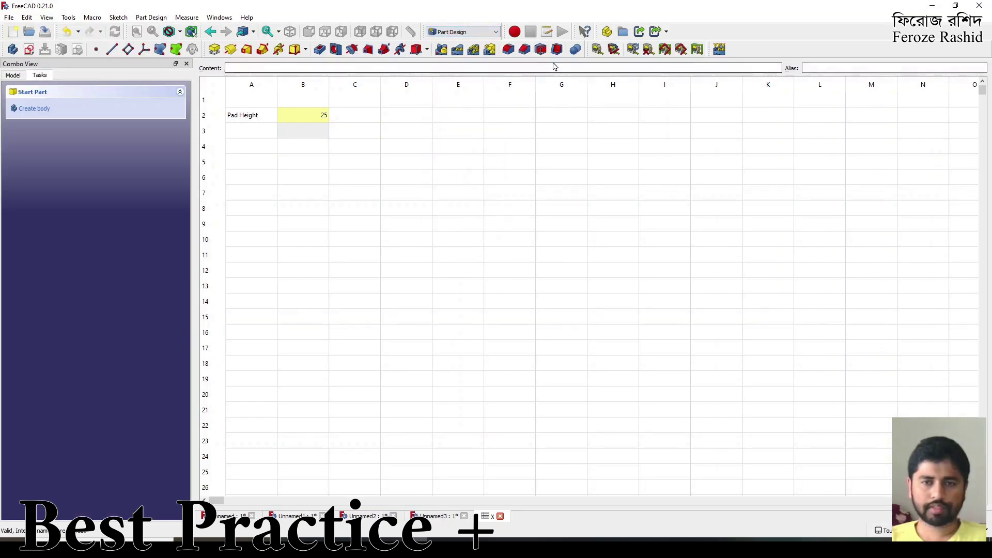
left_click(47, 112)
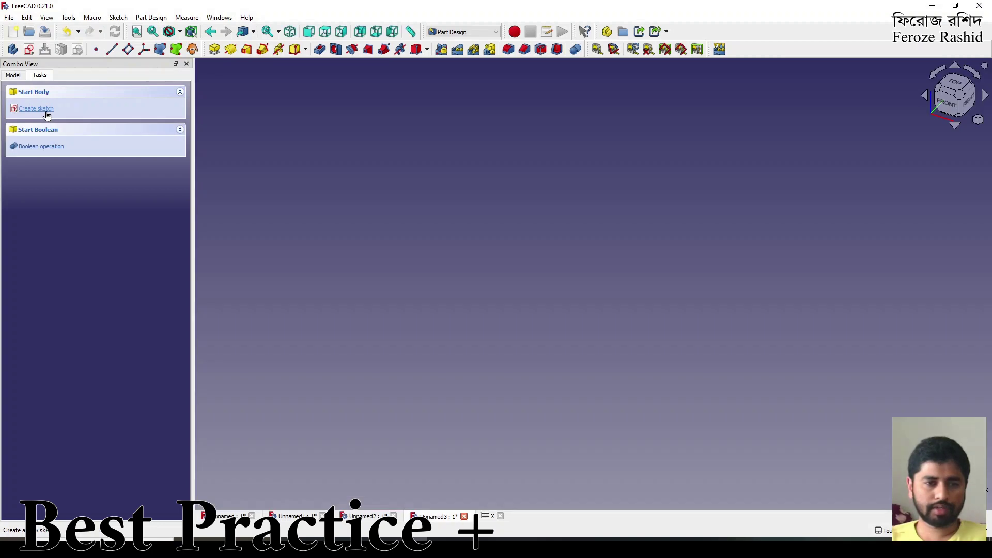
Sketch a rectangle about 38.9 mm by 35.7 mm around the origin on the XY plane and close the sketch.
left_click(47, 110)
left_click(516, 179)
left_click(208, 50)
left_click(510, 333)
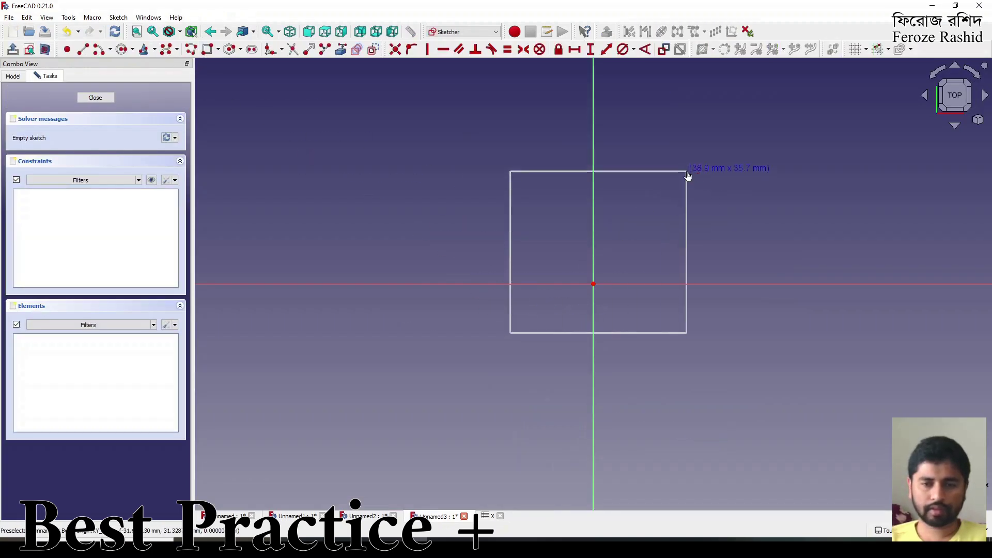
left_click(687, 172)
left_click(95, 97)
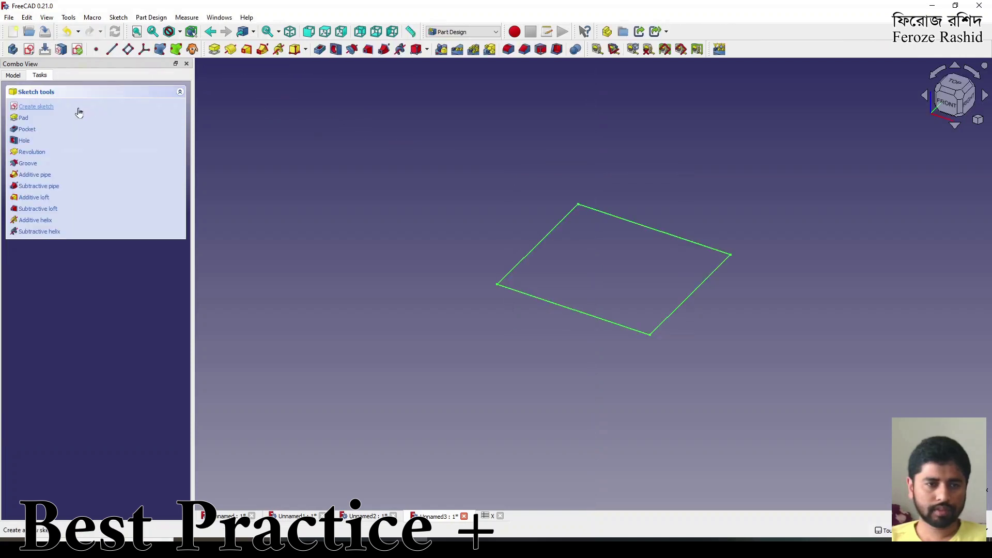
Pad the rectangle with its length driven by the expression <<X>>.PadHeight.
left_click(210, 53)
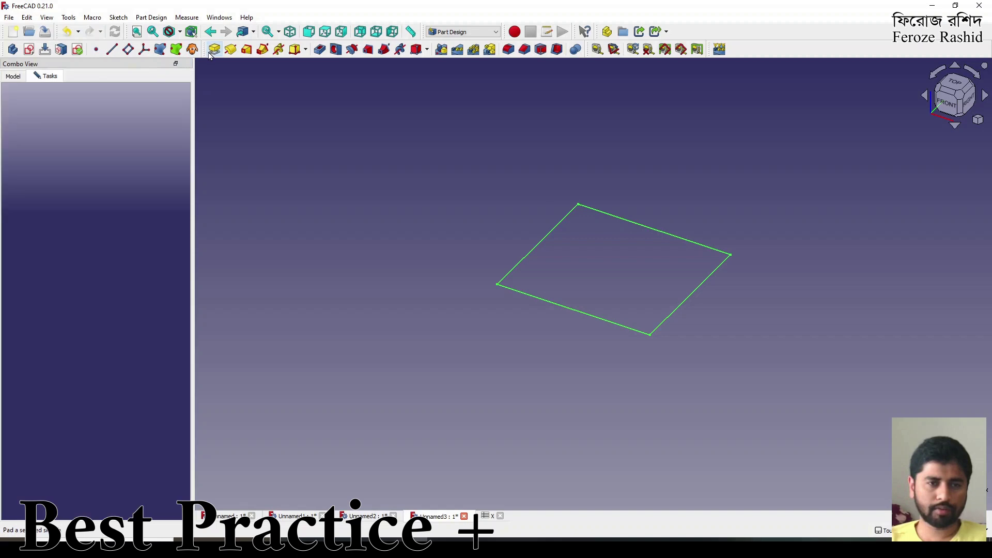
left_click(166, 151)
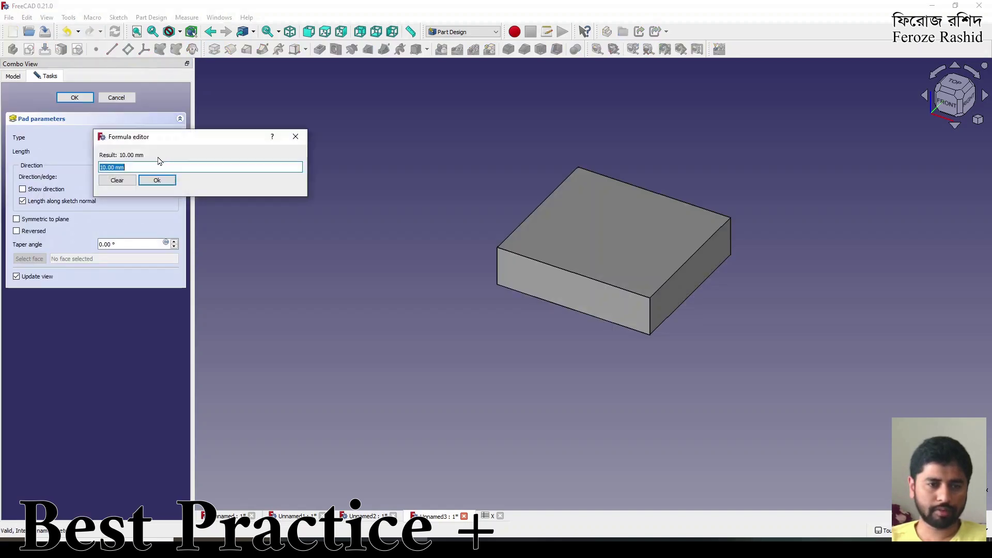
type("X")
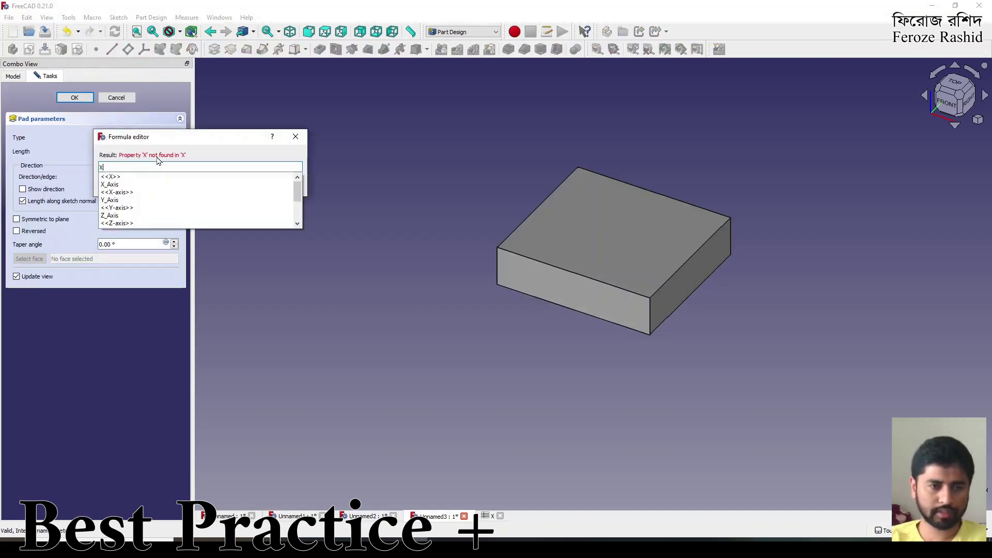
key("Down")
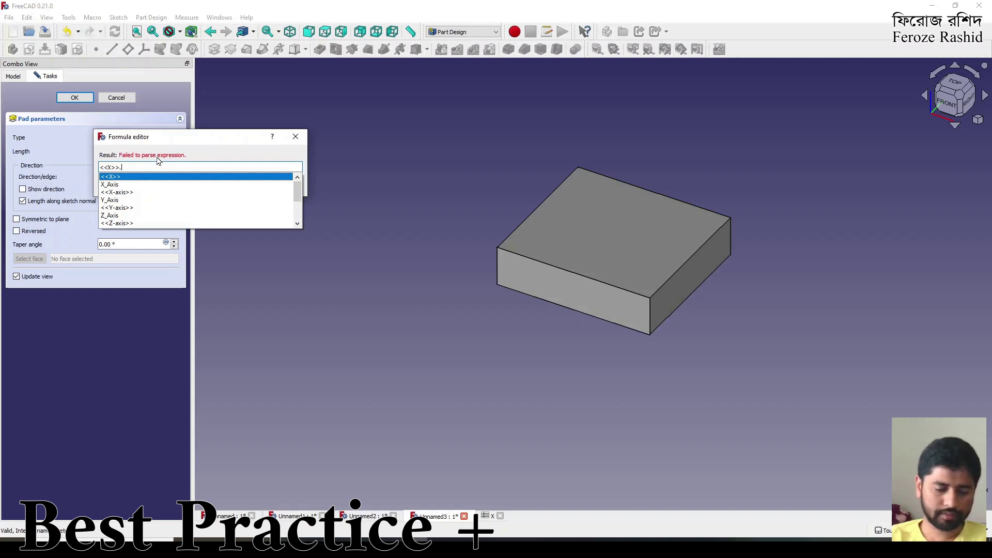
type("Pa")
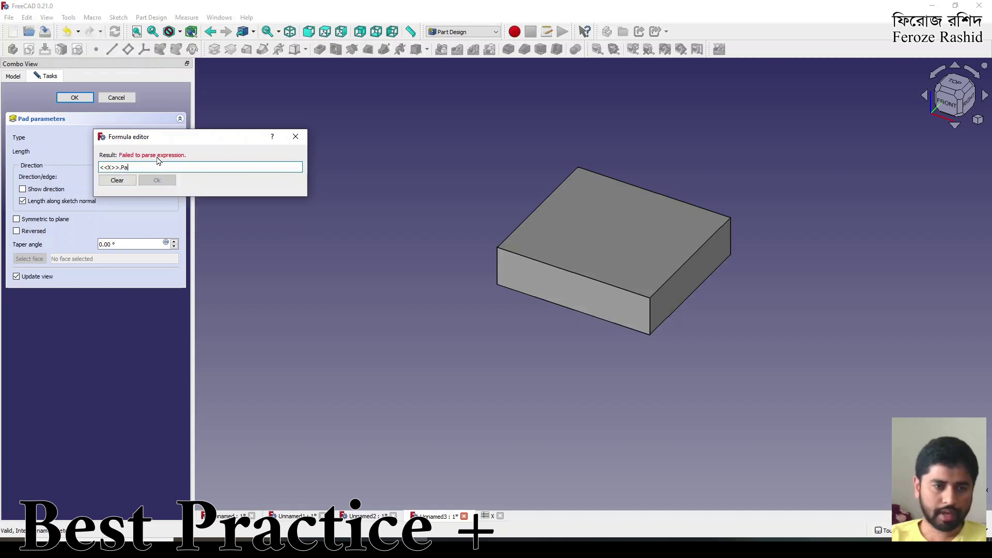
key("Down")
key("Down")
key("Return")
key("Return")
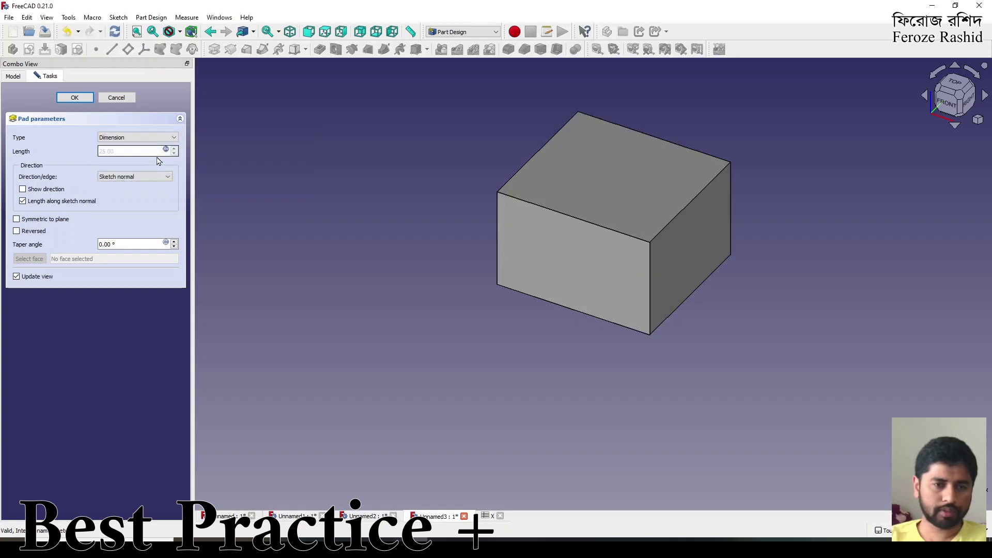
left_click(74, 97)
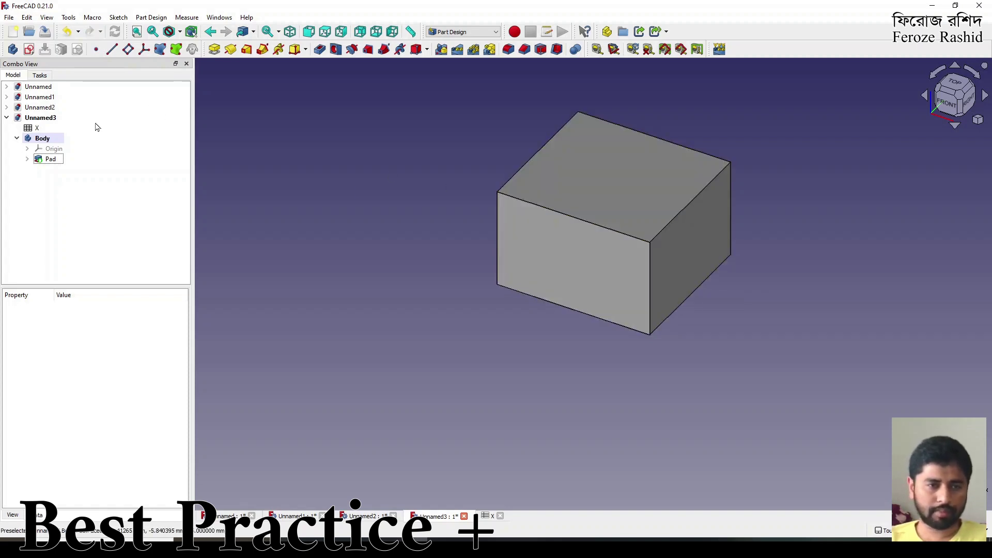
Show the body's origin planes and hide the pad.
left_click(54, 149)
key("space")
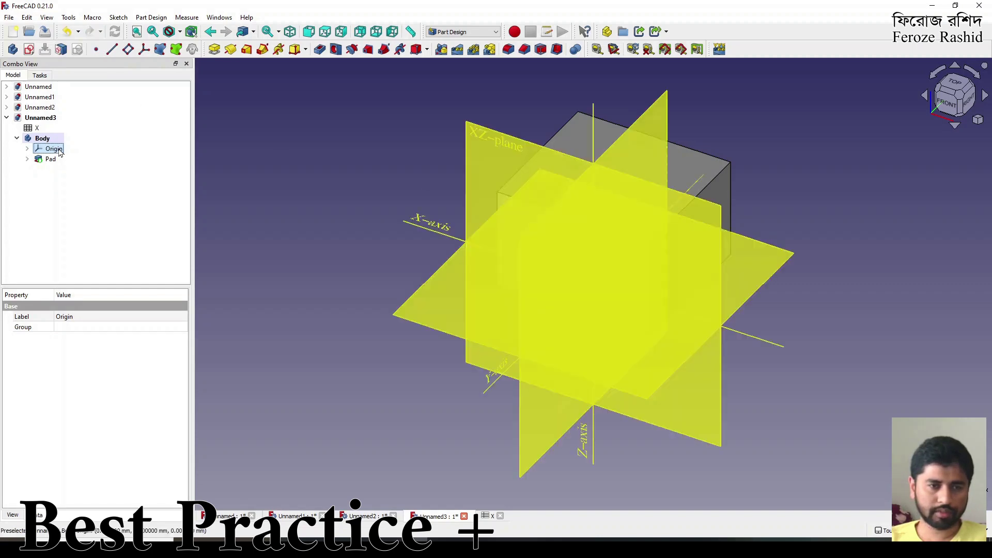
left_click(50, 159)
key("space")
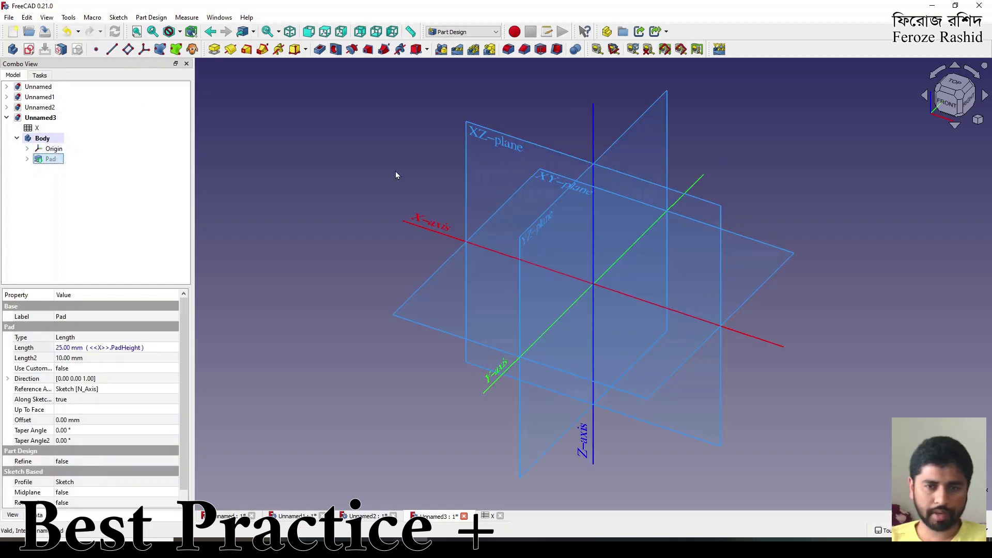
Create a datum plane attached to the XY plane, with its z-direction offset driven by the expression <<X>>.PadHeight.
left_click(558, 183)
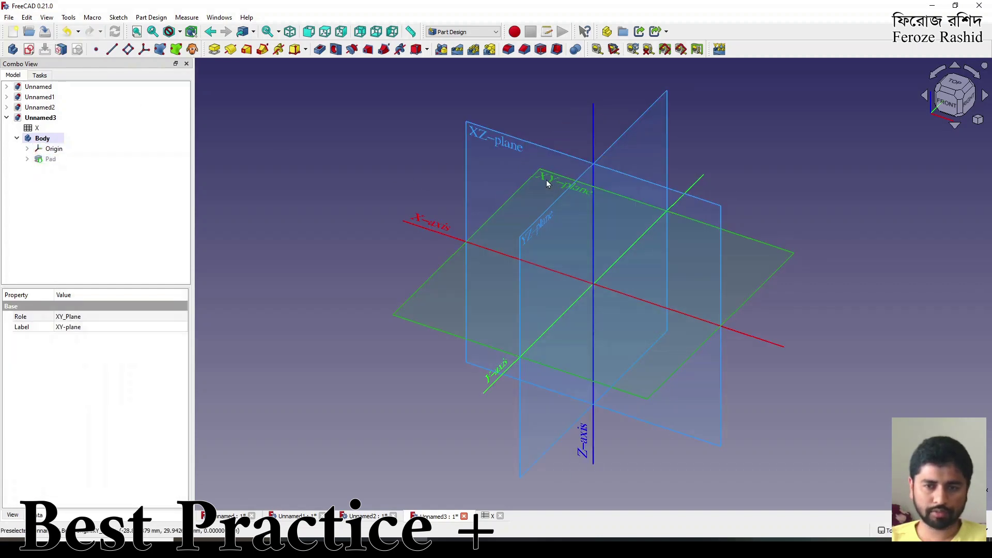
left_click(129, 49)
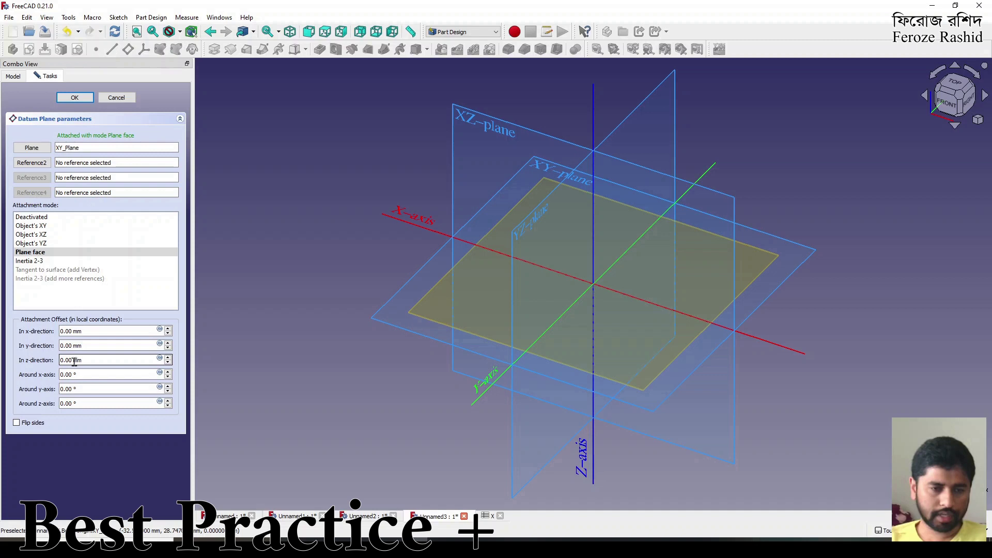
left_click(159, 359)
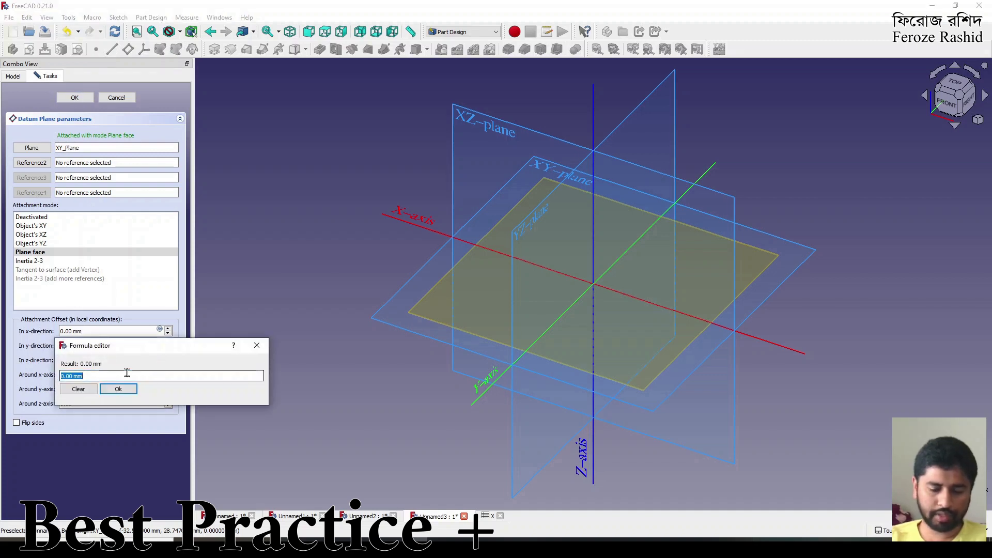
type("<<X>>.")
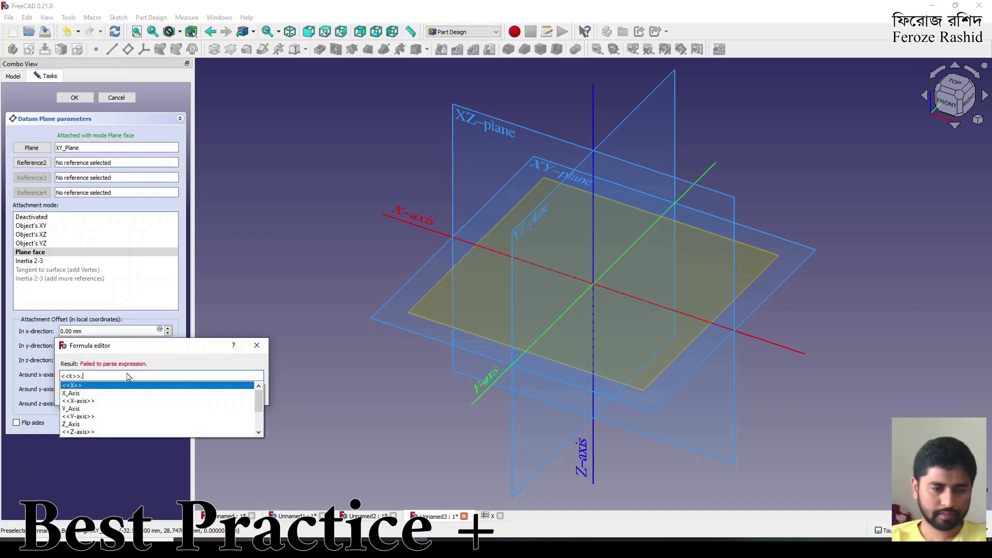
type("P")
key("Down")
key("Down")
key("Return")
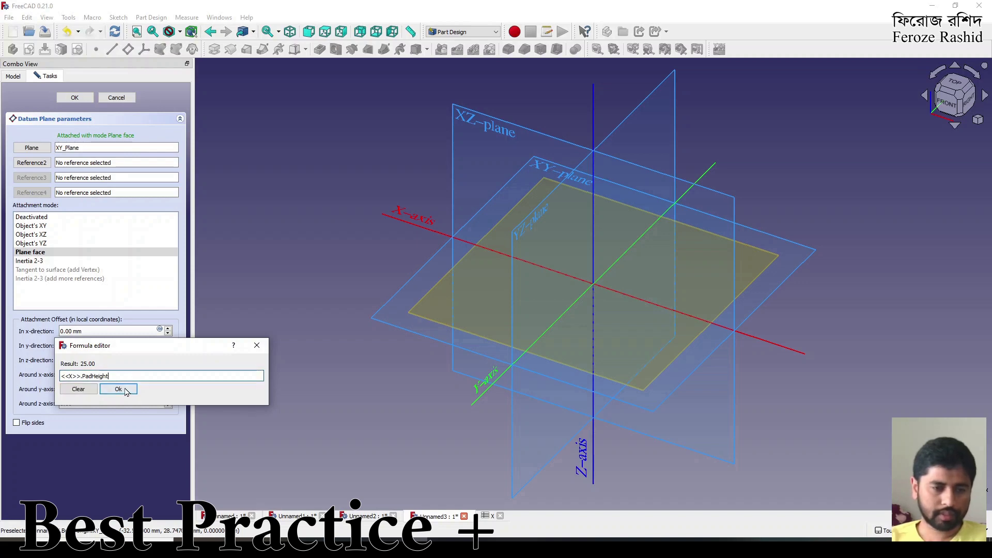
left_click(124, 389)
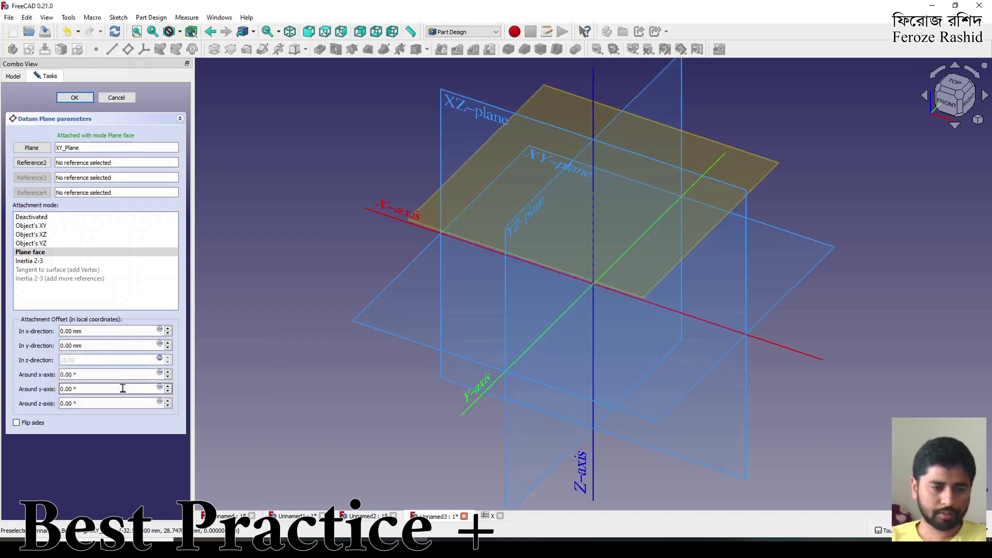
left_click(77, 99)
Hide the origin planes and show the pad again beneath the datum plane.
middle_click_drag(528, 281, 482, 203)
left_click(52, 150)
key("space")
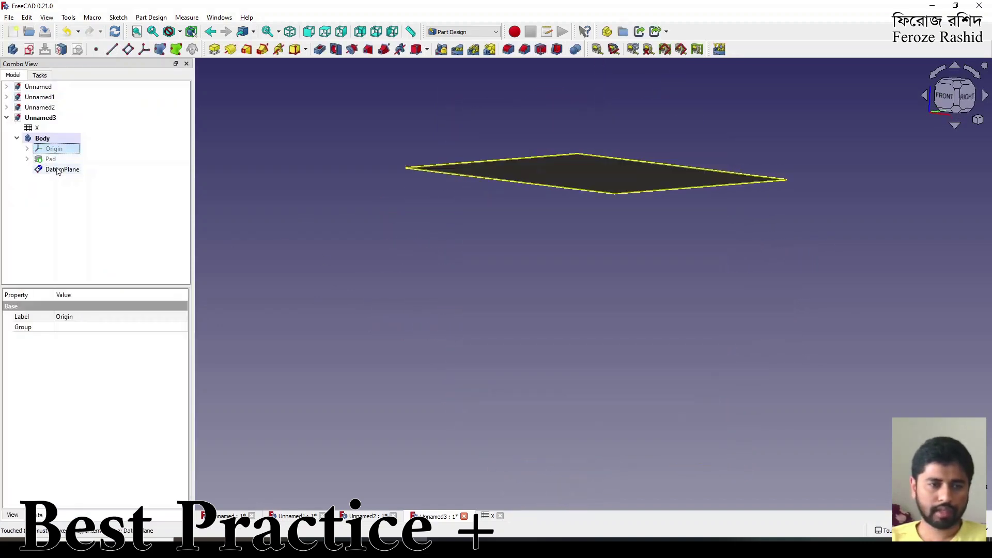
left_click(50, 159)
key("space")
middle_click_drag(553, 223, 617, 267)
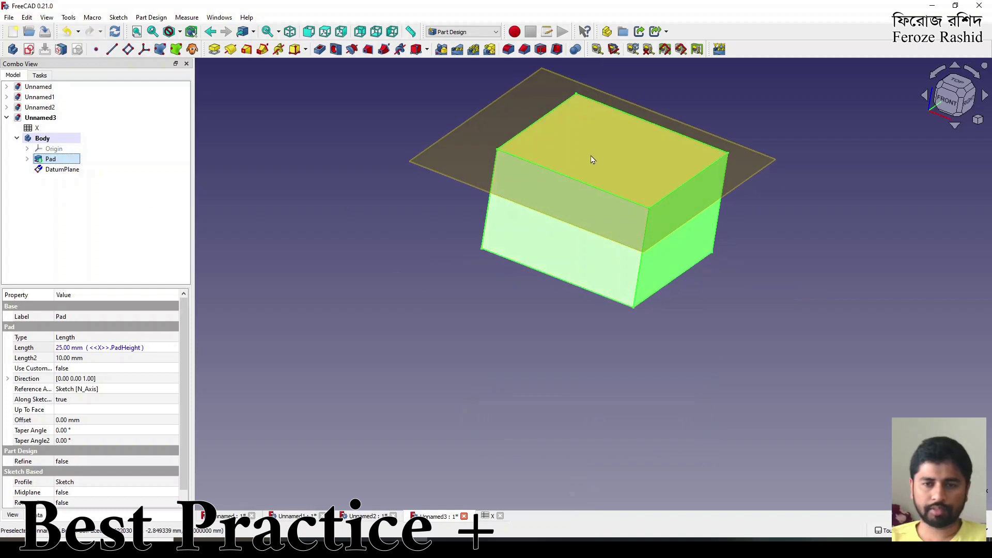
Examine the datum plane's attachment offset position and the pad's length for their spreadsheet expressions.
left_click(59, 175)
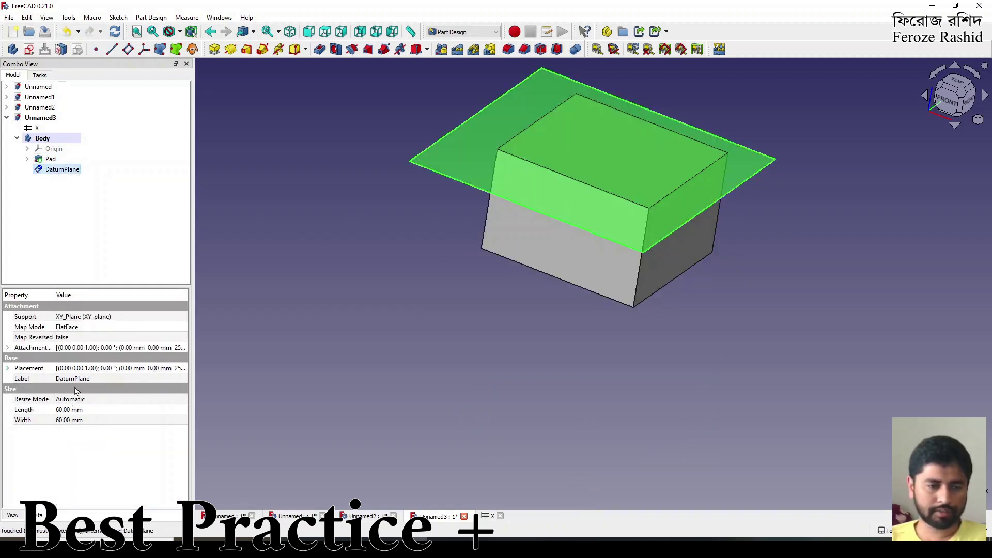
left_click(8, 348)
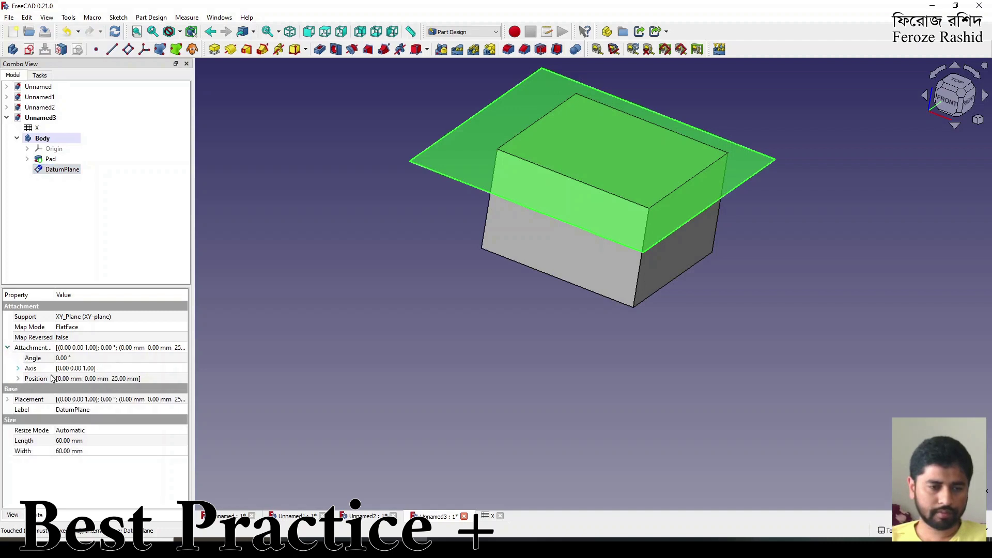
left_click(18, 379)
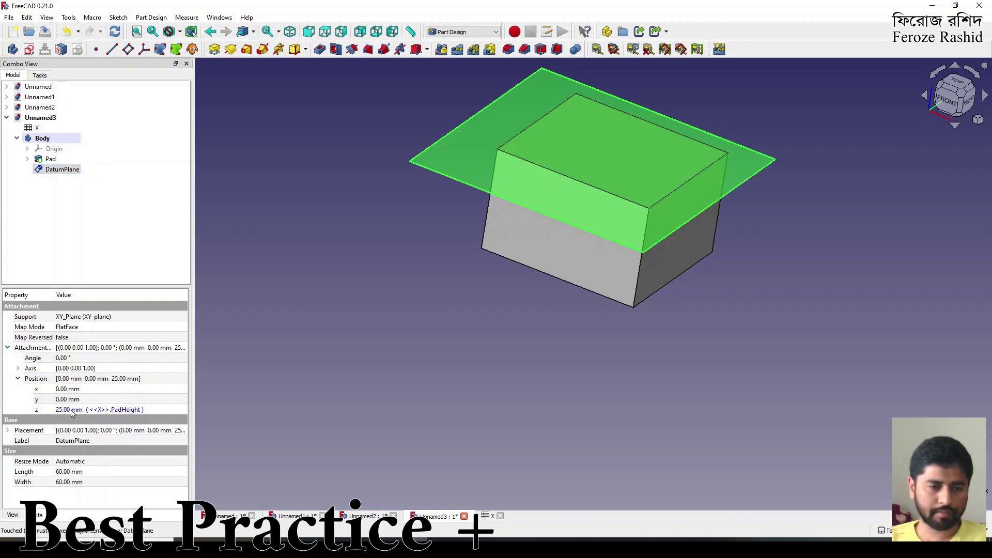
left_click(50, 158)
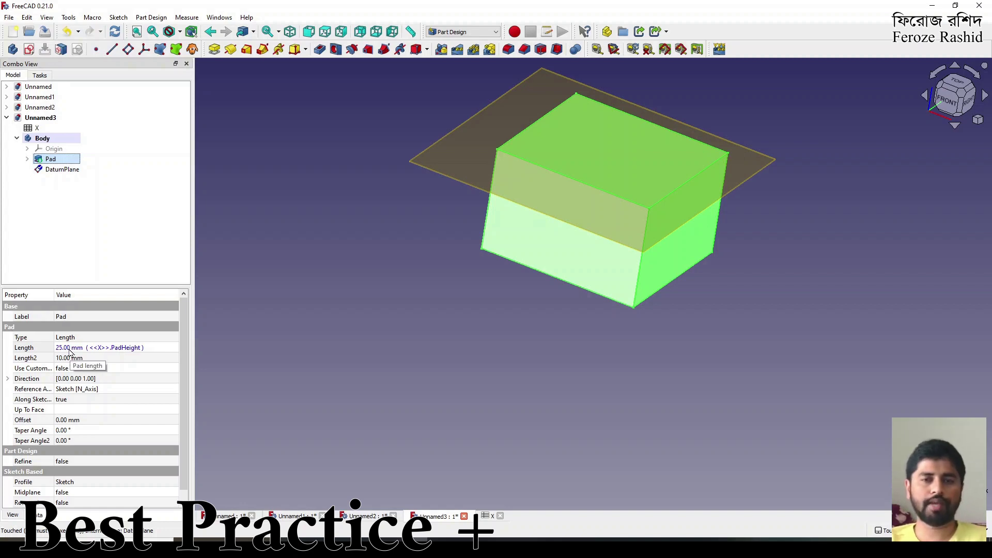
left_click(68, 220)
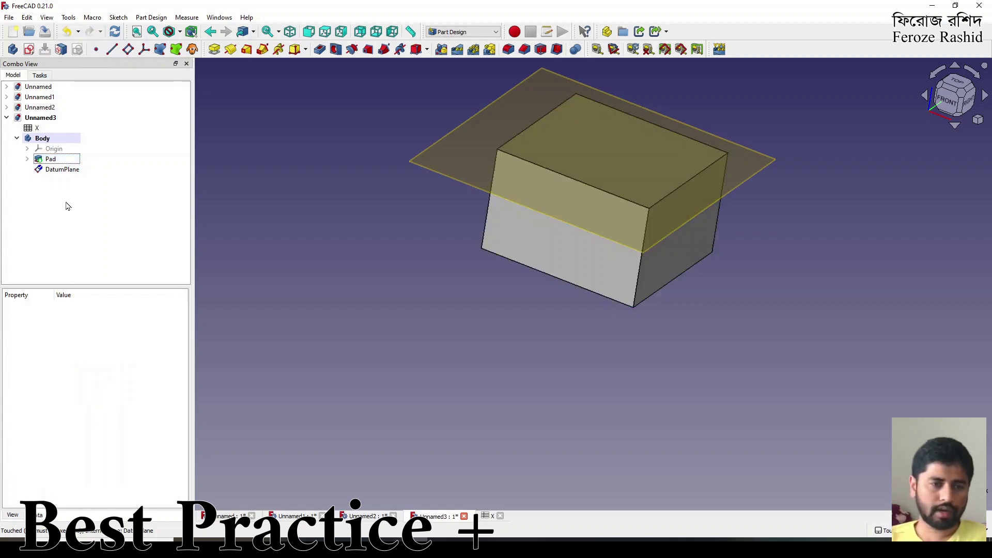
Create a sketch on the datum plane and draw a circle of about 4.2 mm radius near the block's upper-left corner.
left_click(62, 169)
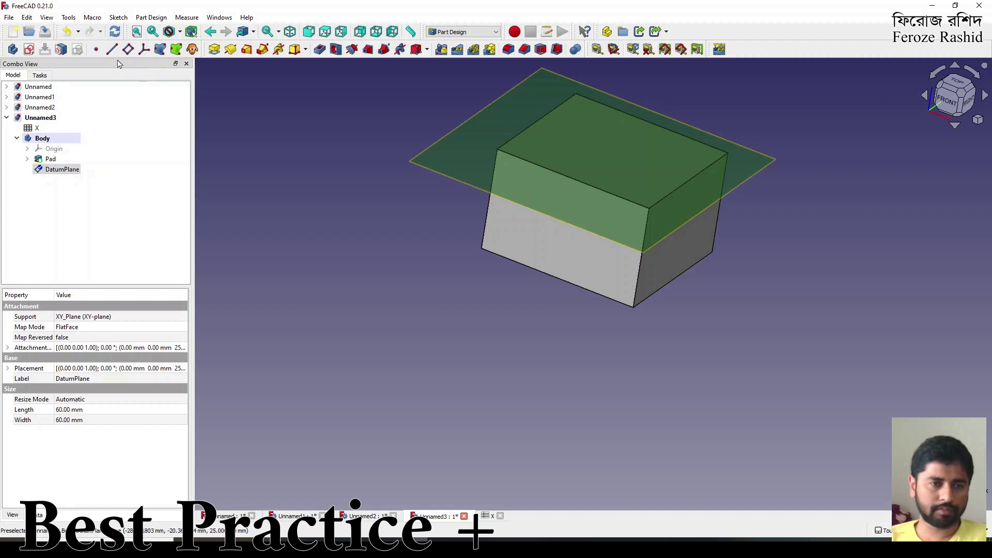
left_click(29, 49)
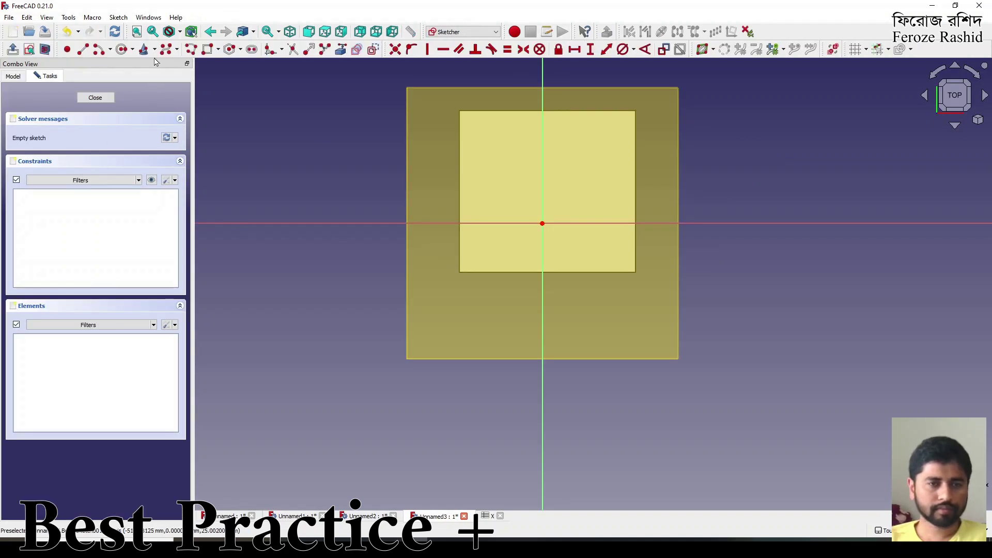
left_click(123, 49)
left_click(492, 139)
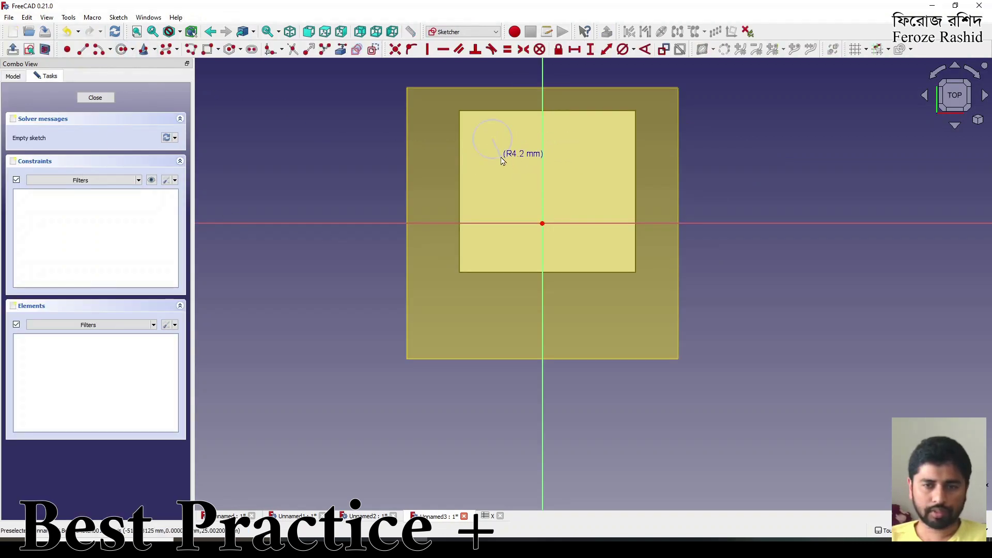
left_click(505, 153)
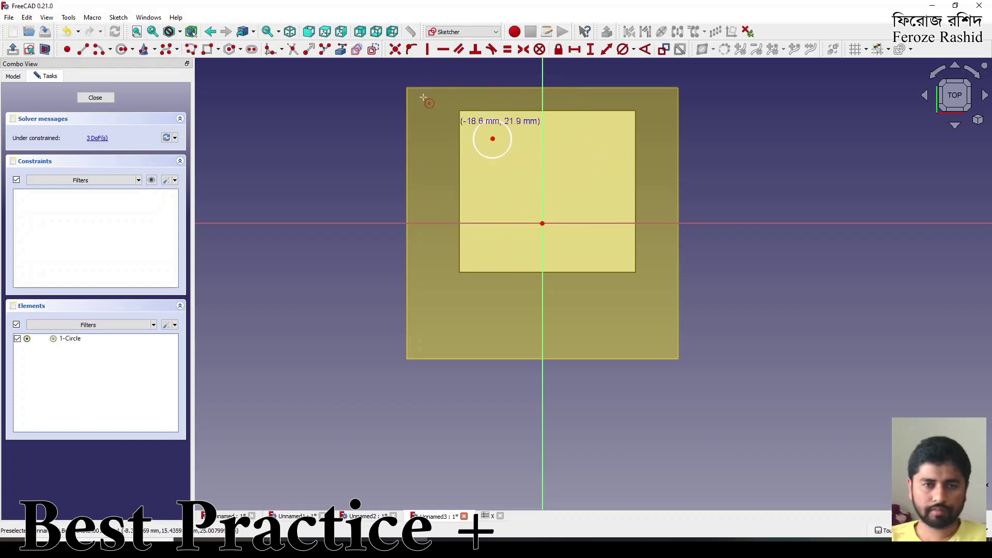
Draw a hexagon near the block's upper-right corner beside the circle and close the sketch.
left_click(230, 50)
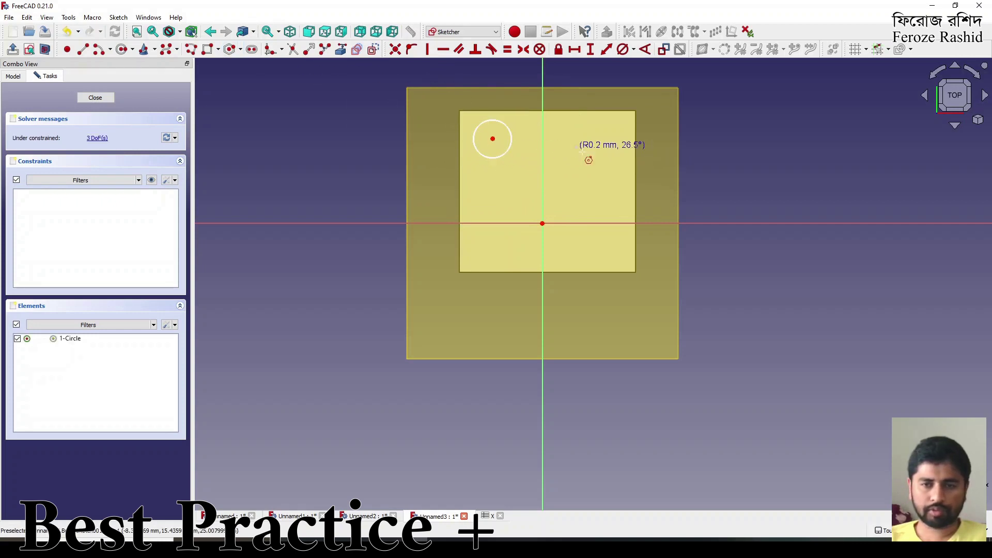
left_click(576, 147)
left_click(595, 165)
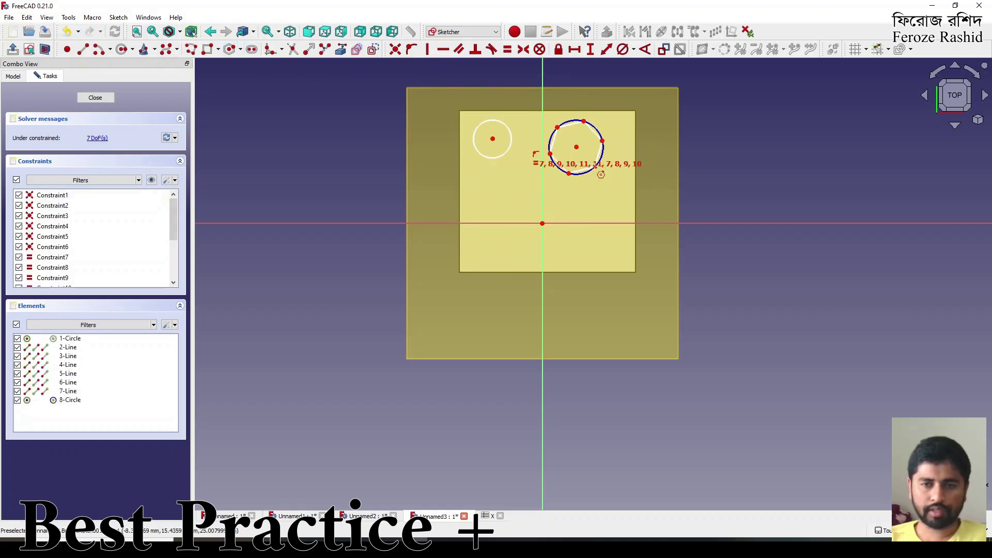
left_click(113, 98)
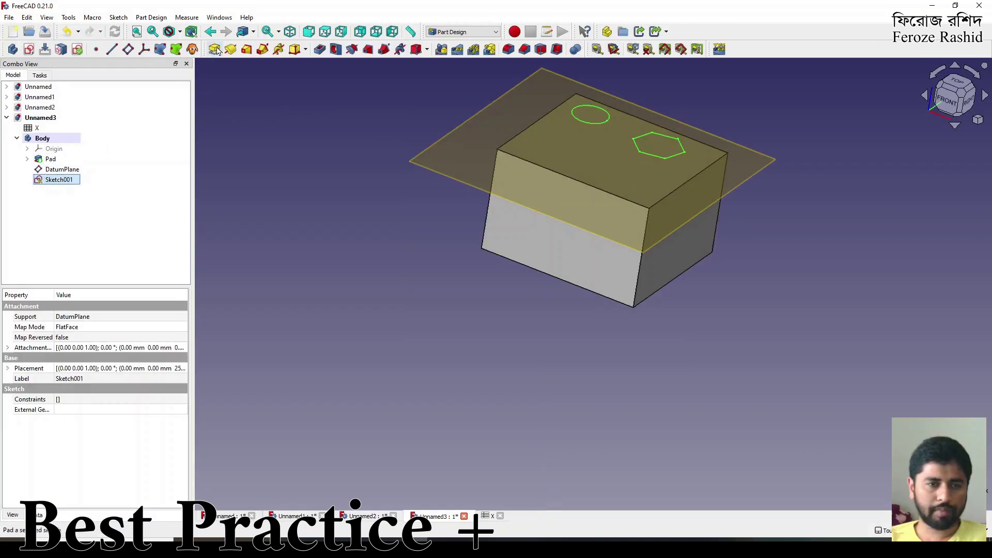
Pad the circle and hexagon sketch to a length of 26 mm.
left_click(215, 49)
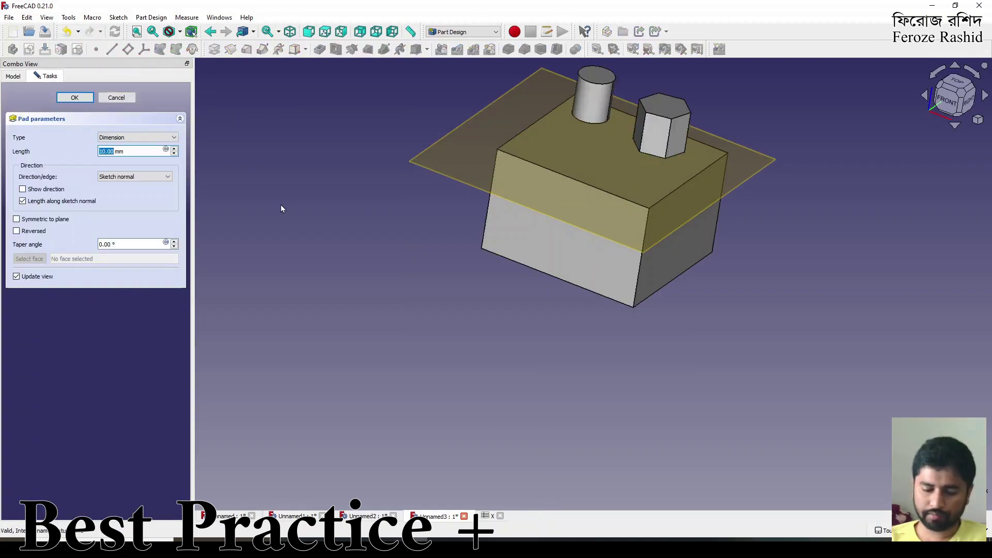
type("50")
key("Return")
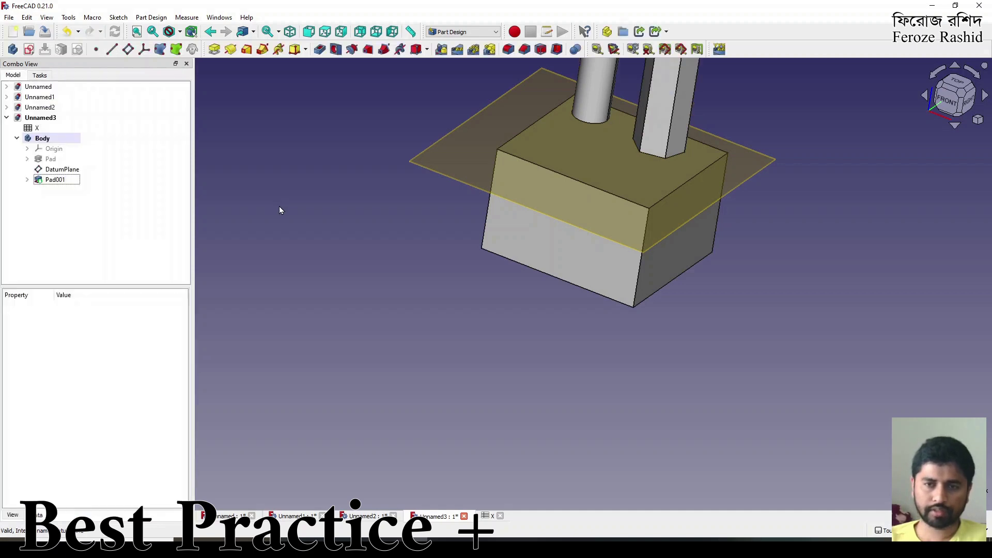
Edit the base pad's sketch to add a small rectangle around the origin inside the outline, cutting an opening through the block.
left_click(27, 159)
double_click(61, 169)
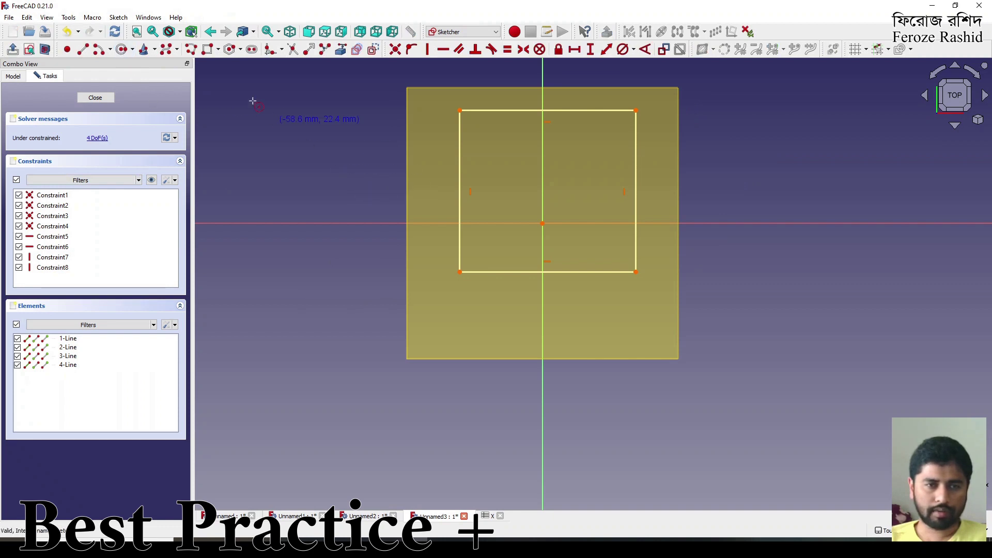
left_click(209, 50)
left_click(516, 215)
left_click(589, 244)
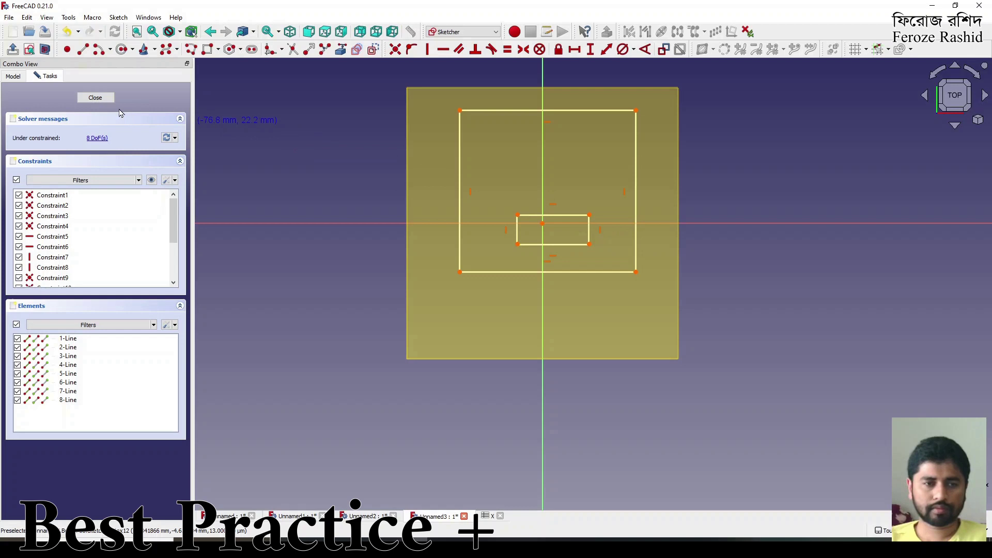
left_click(98, 97)
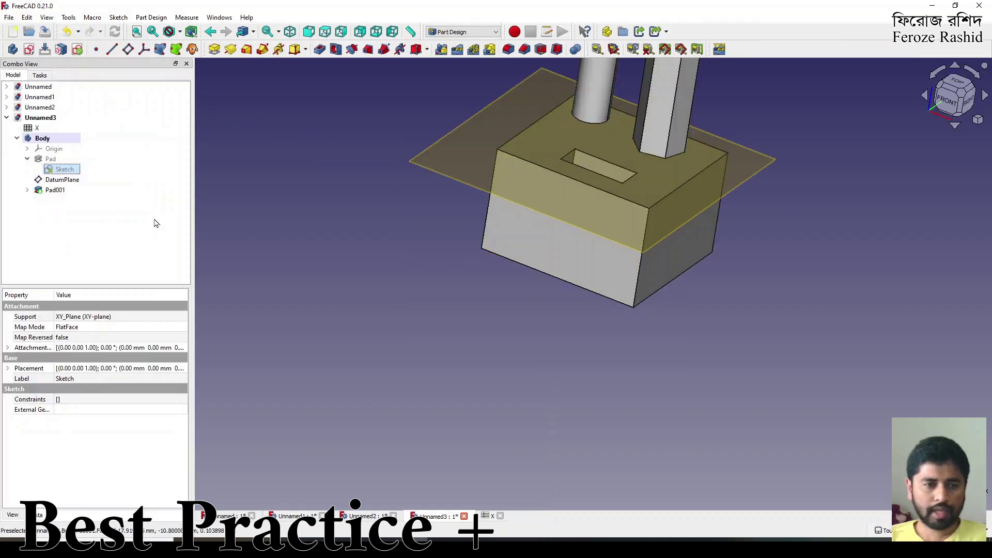
Hide the datum plane to view the block with its opening and two posts.
left_click(470, 147)
key("space")
scroll(571, 217, "down", 5)
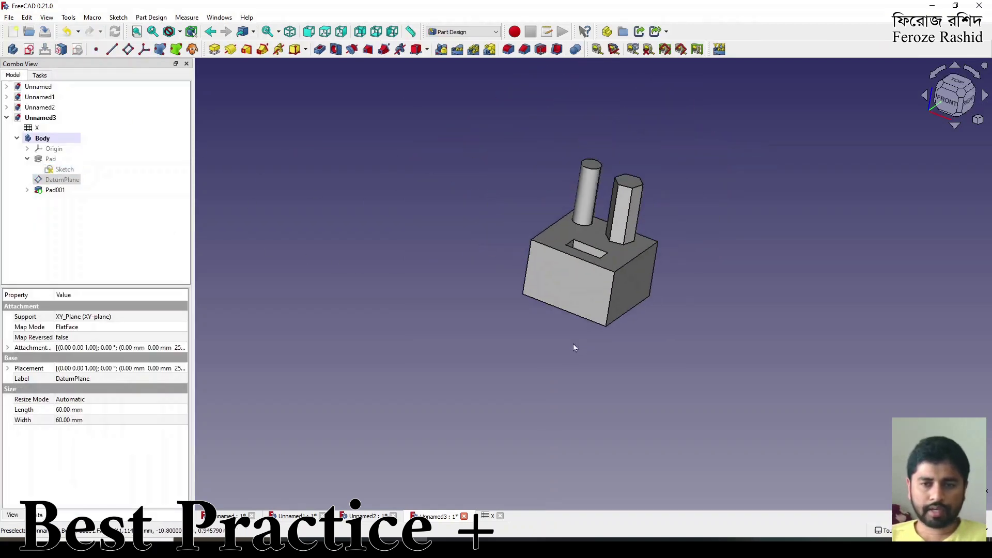
scroll(573, 343, "up", 4)
middle_click_drag(605, 204, 580, 236)
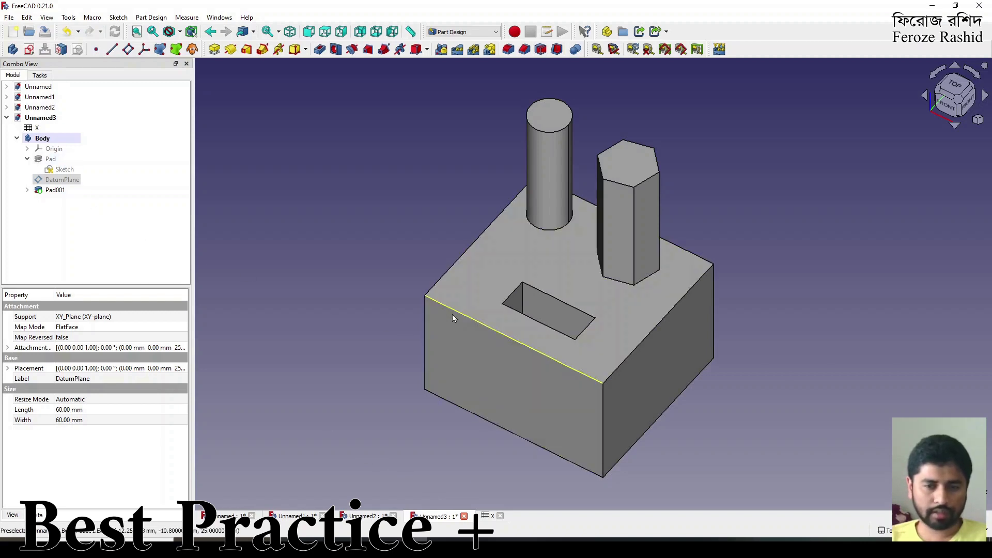
Set the spreadsheet's Pad Height in cell B2 to 30 and inspect the updated model.
left_click(487, 516)
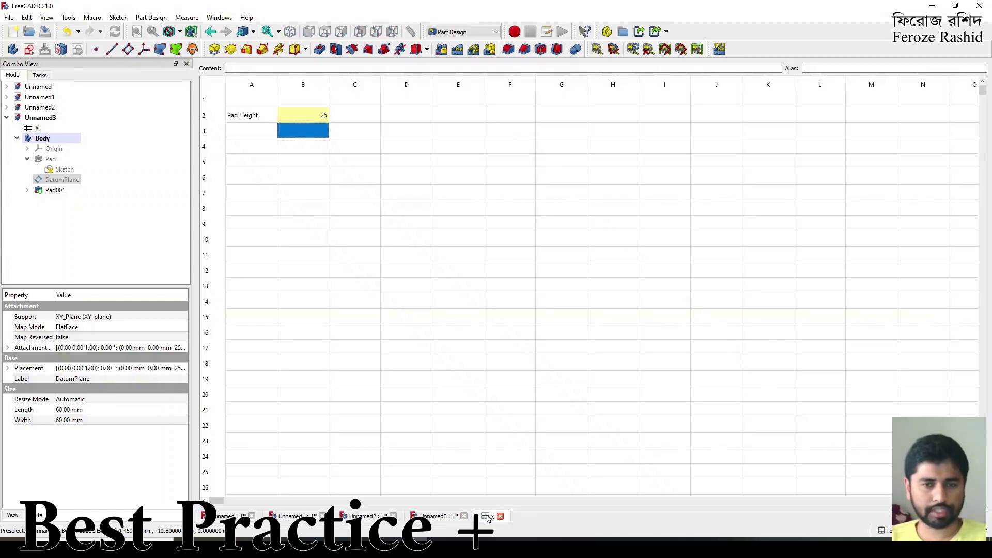
left_click(298, 120)
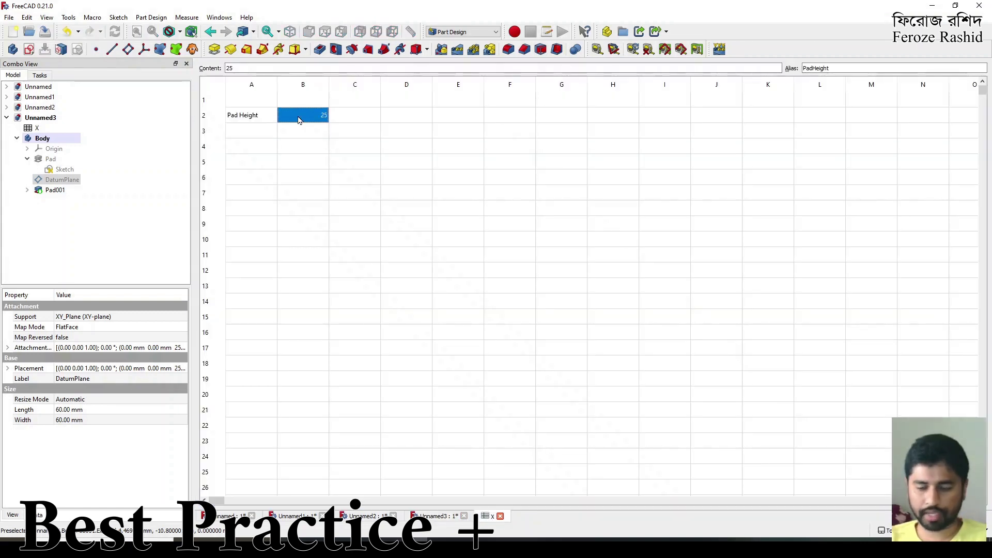
type("30")
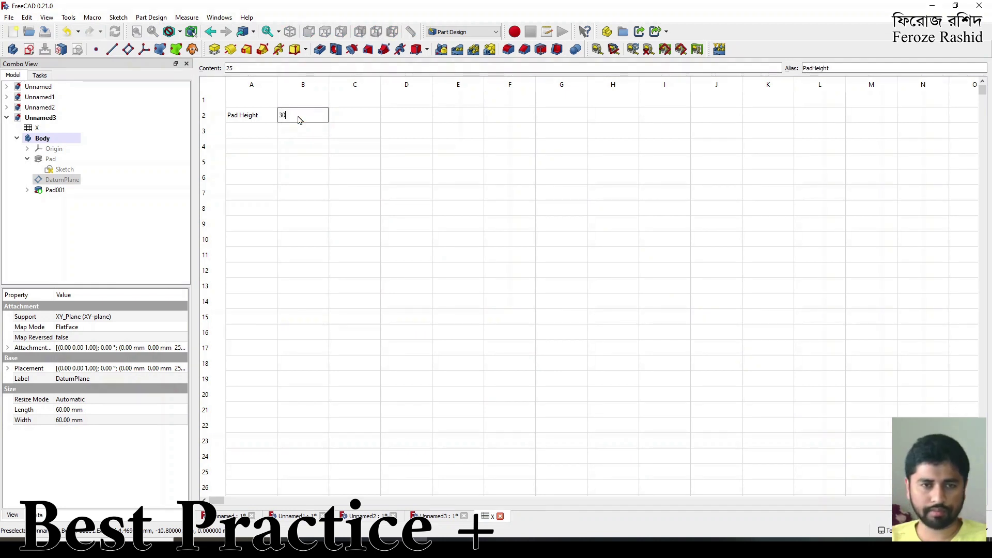
key("Return")
left_click(55, 190)
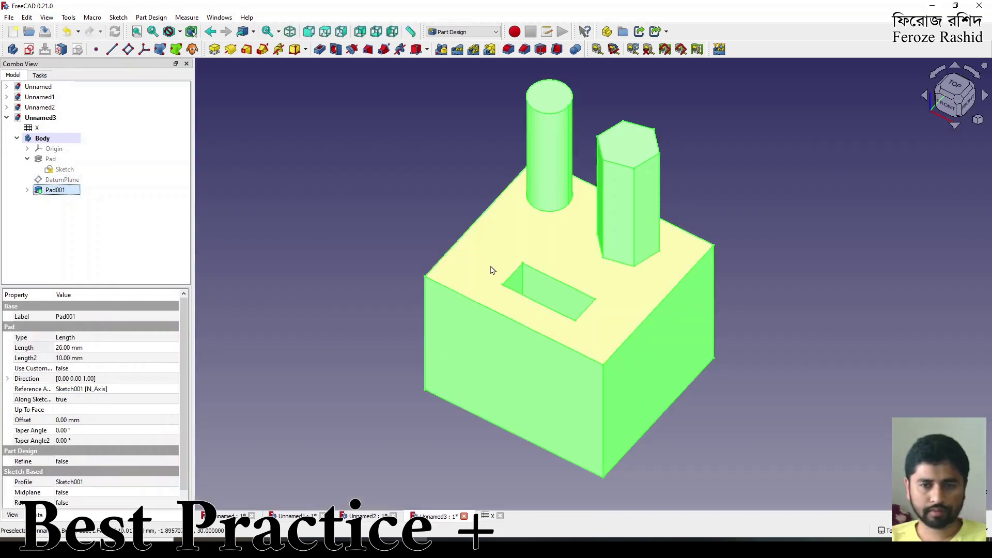
left_click(434, 249)
middle_click_drag(620, 323, 577, 286)
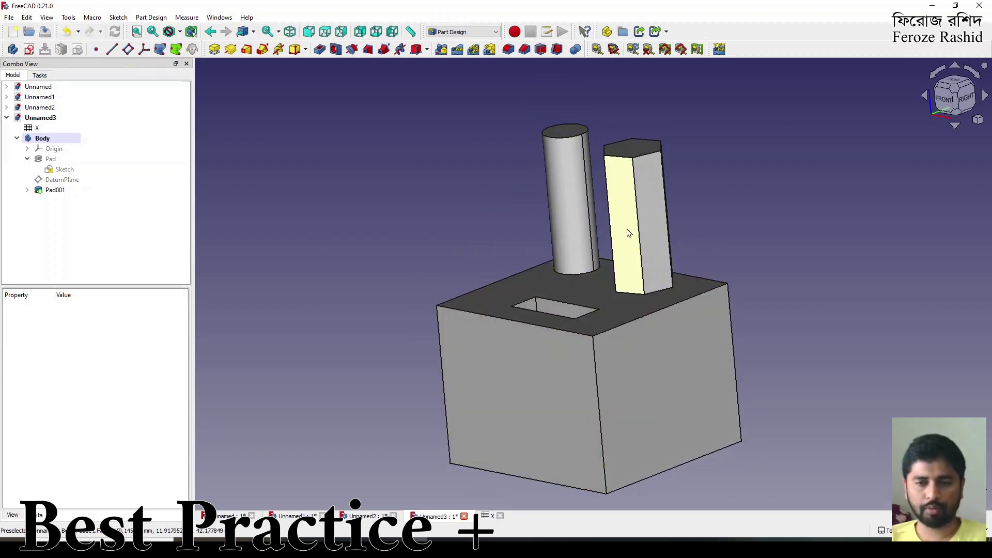
Set the spreadsheet's Pad Height in cell B2 to 20 and check the block and posts in the model.
left_click(488, 516)
left_click(317, 118)
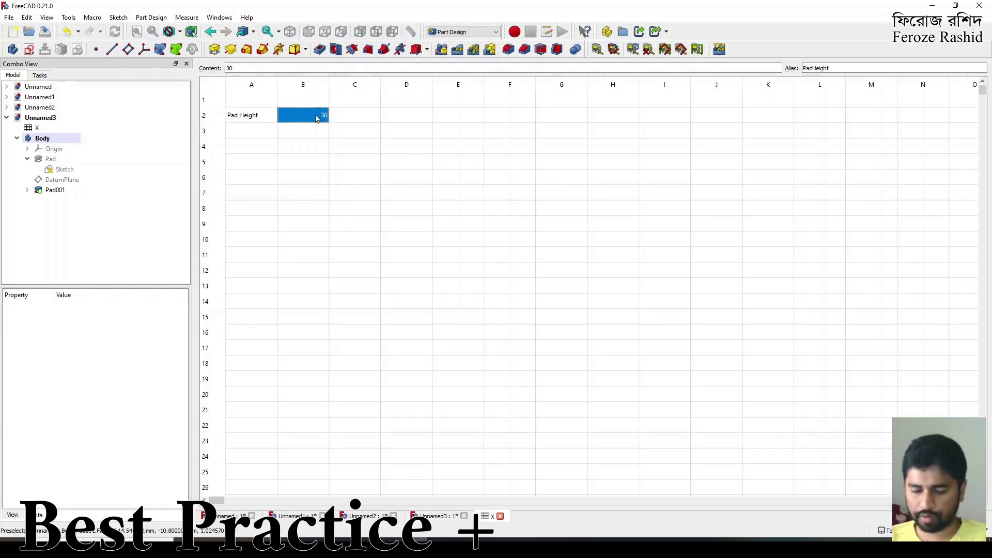
type("20")
key("Return")
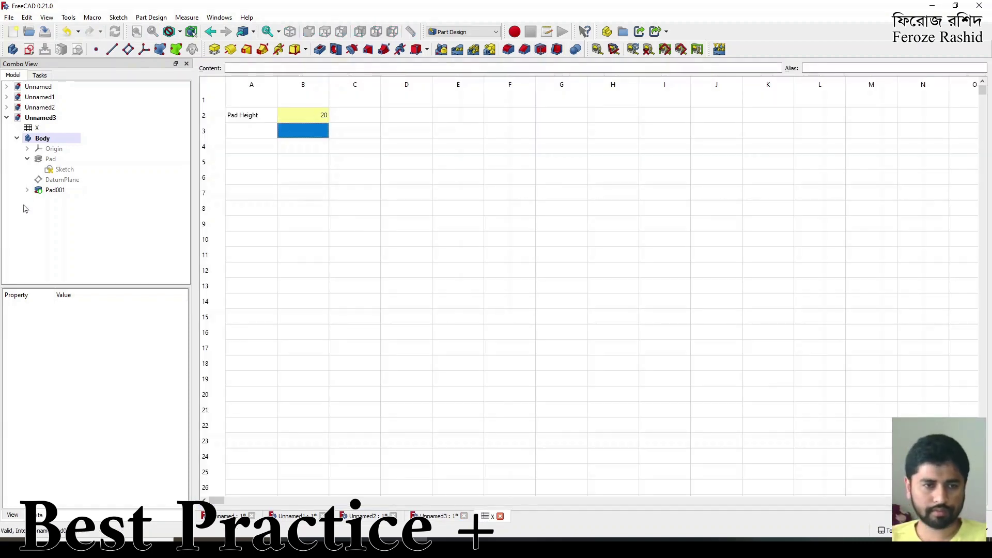
left_click(437, 515)
left_click(477, 324)
key("0")
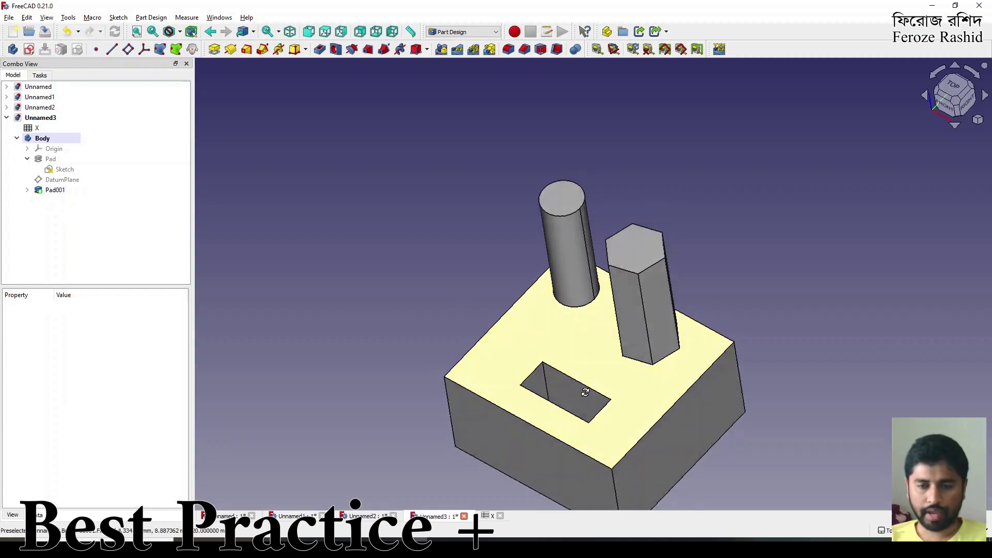
key("alt")
scroll(508, 342, "up", 2)
left_click_drag(508, 341, 533, 342, "alt")
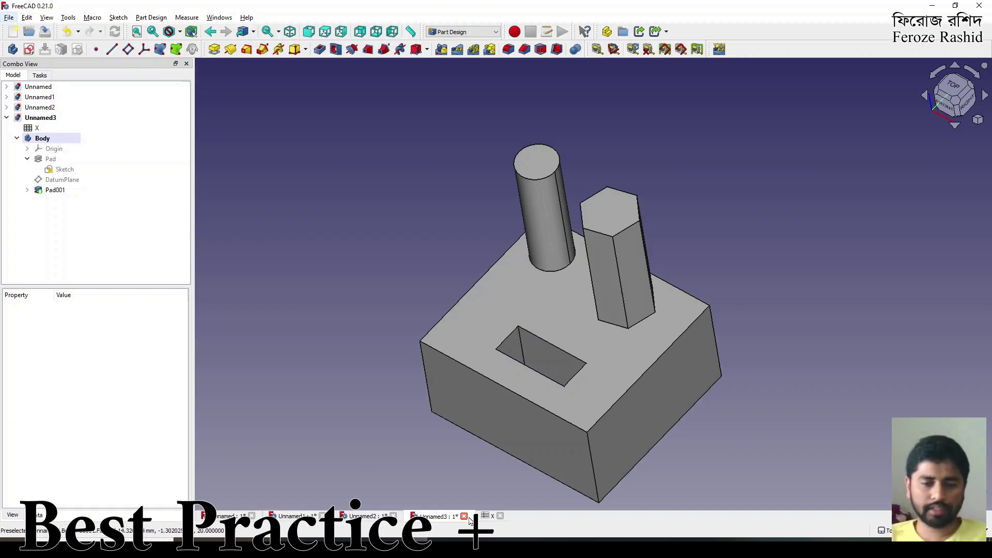
Examine the spreadsheet's pad height, the second pad's properties and the datum plane's attachment to the XY plane.
left_click(487, 516)
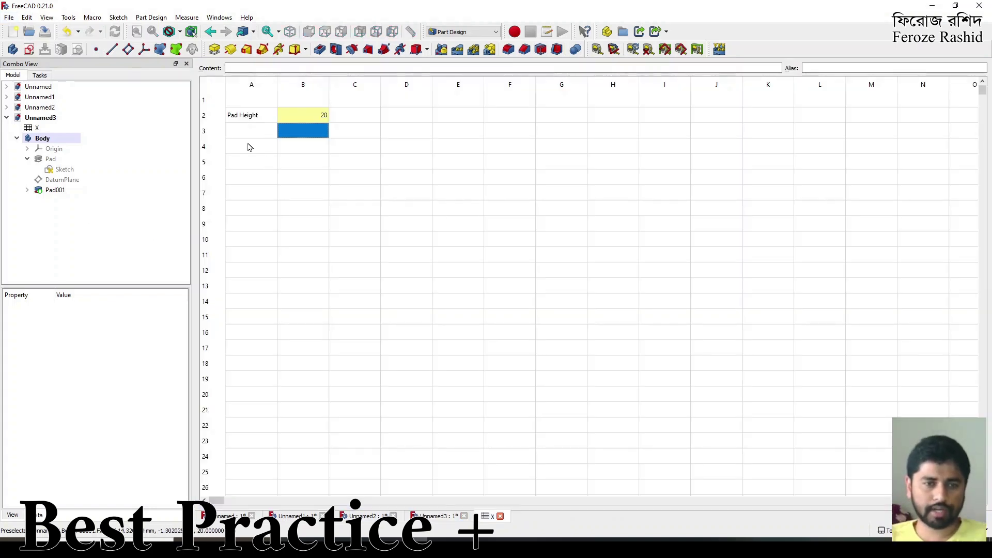
left_click(61, 190)
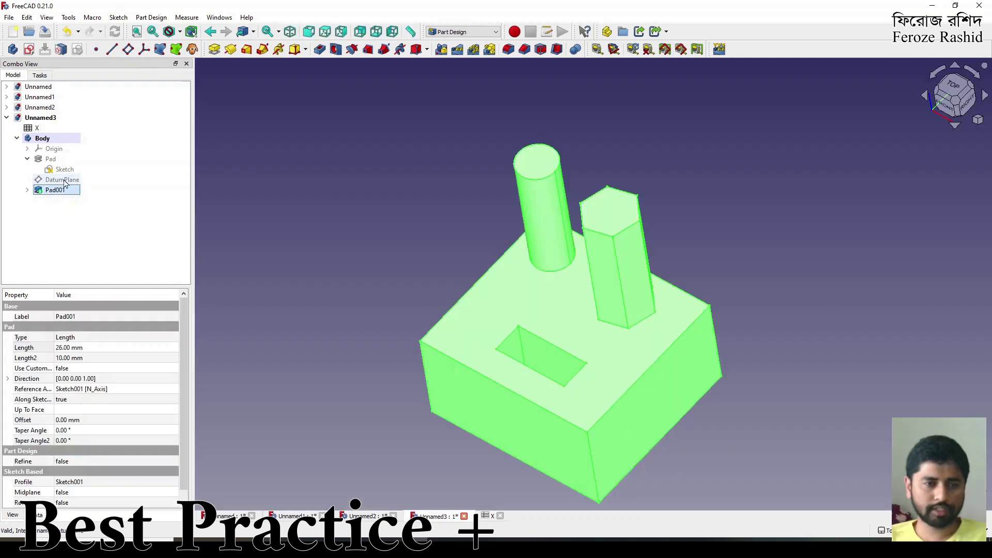
left_click(65, 181)
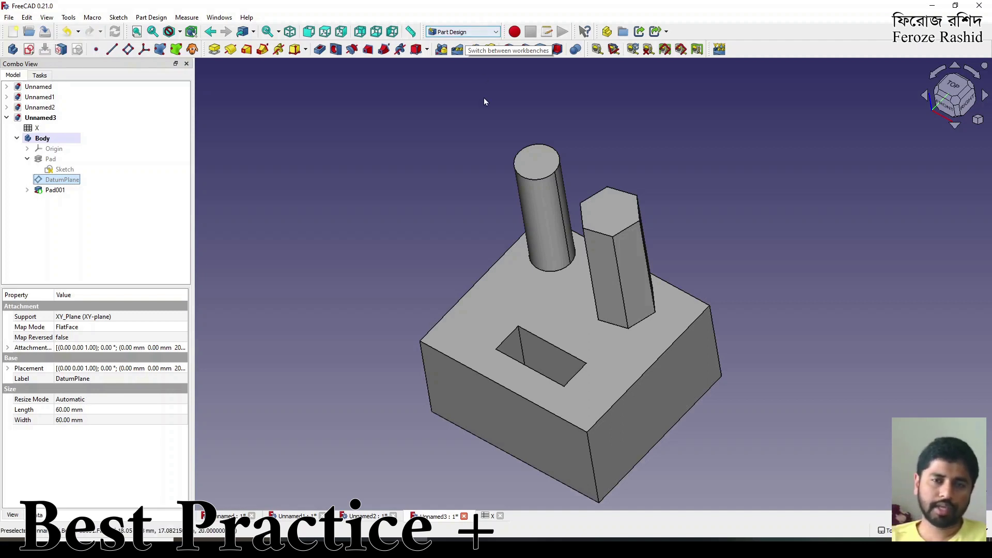
scroll(478, 168, "down", 2)
scroll(503, 258, "up", 2)
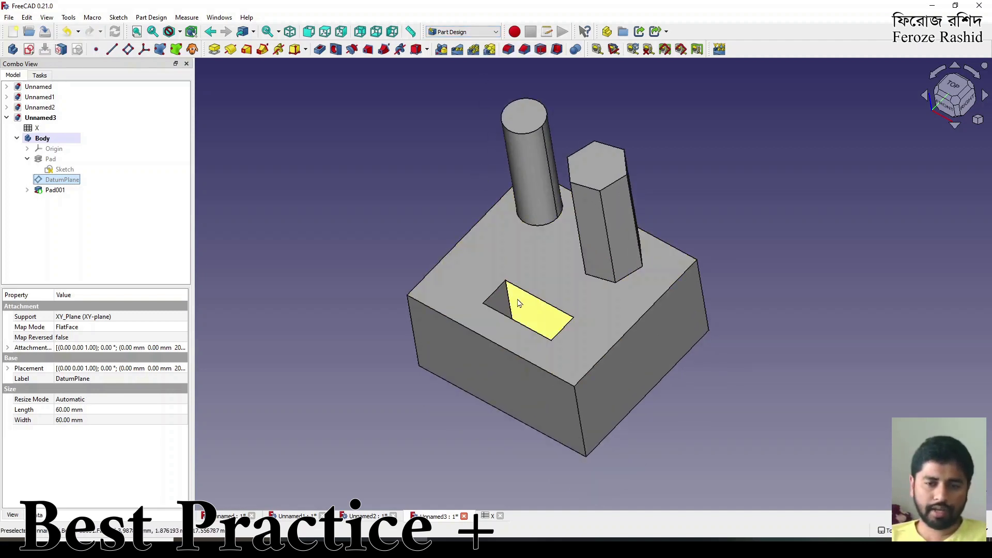
middle_click_drag(500, 276, 540, 265)
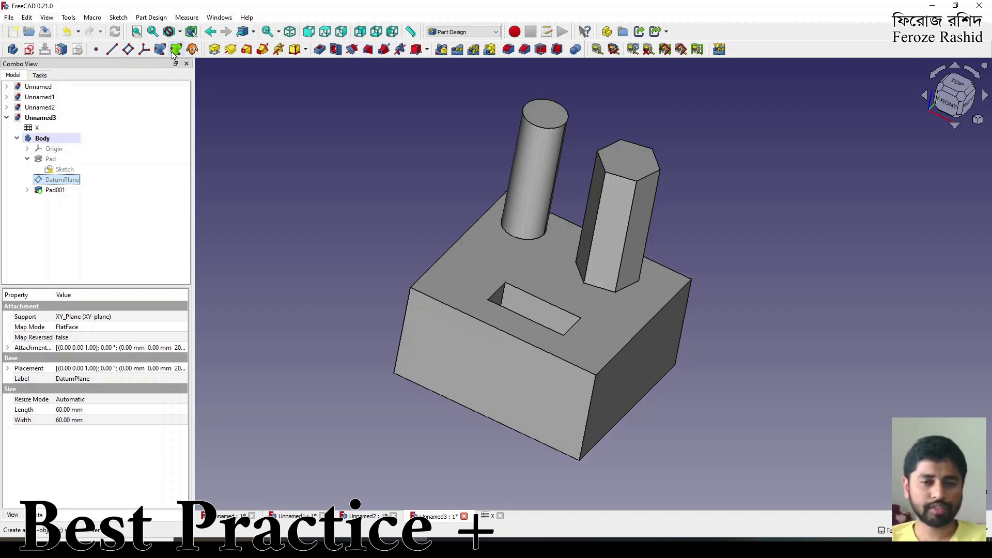
left_click(465, 258)
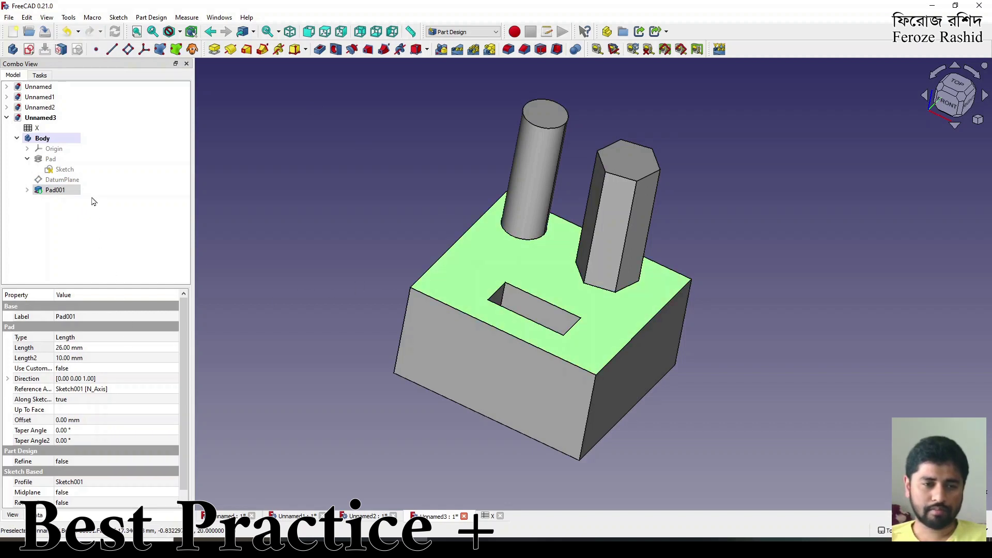
left_click(61, 179)
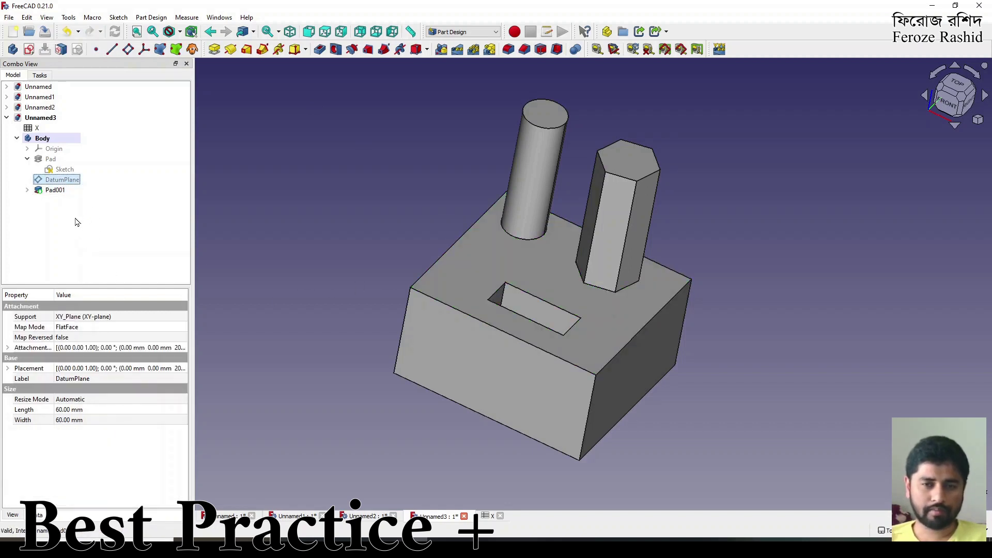